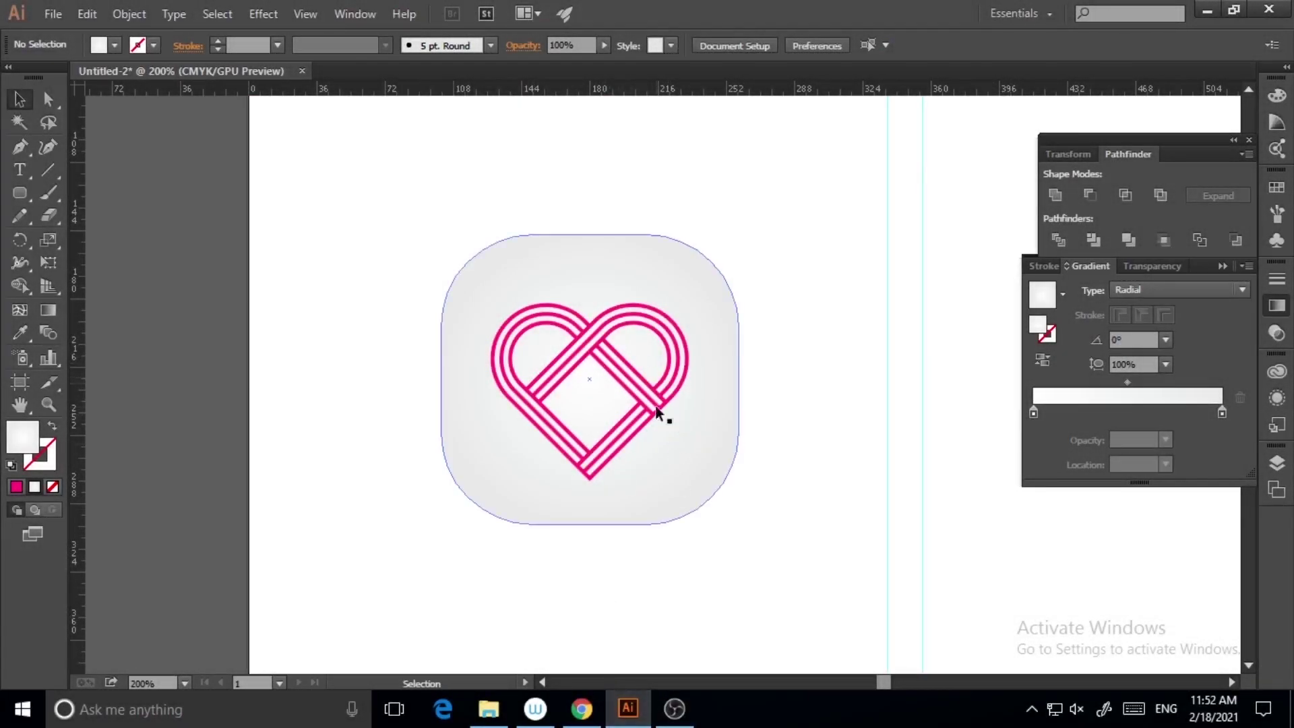
Step: Create a new one-artboard document measuring 612 by 612 pt
left_click(53, 13)
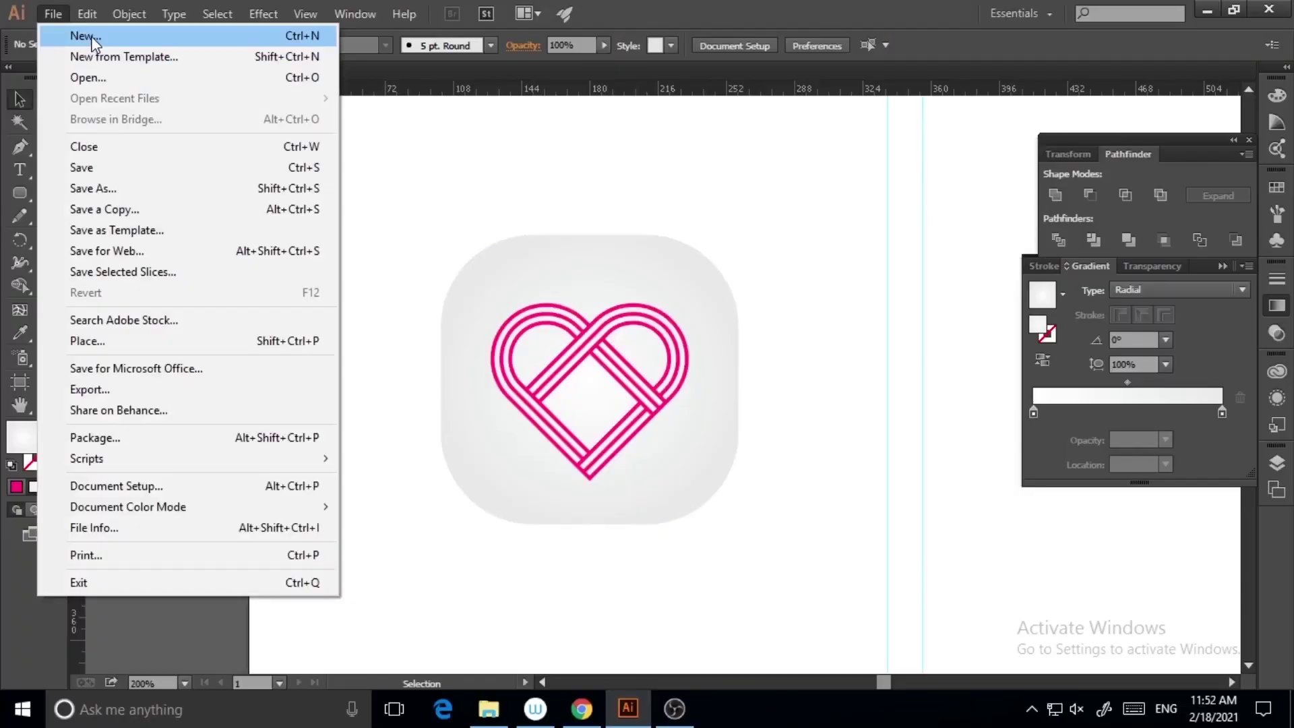
left_click(91, 38)
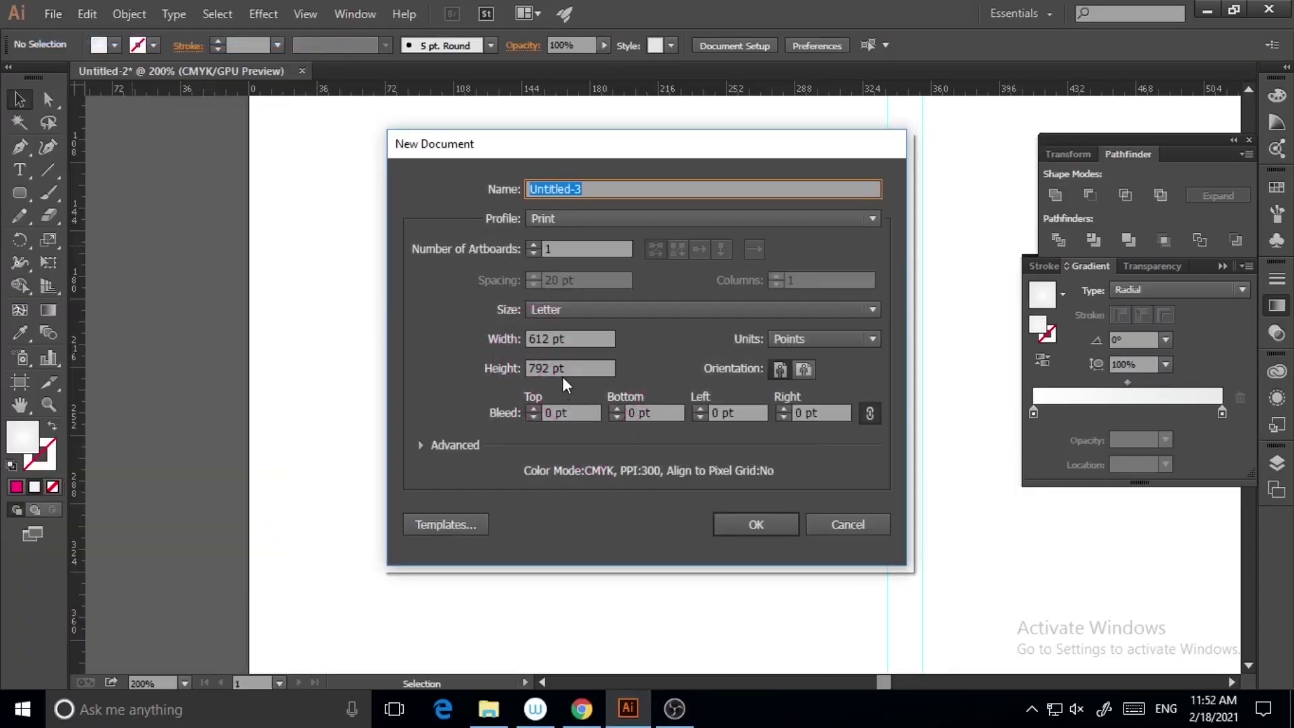
double_click(553, 367)
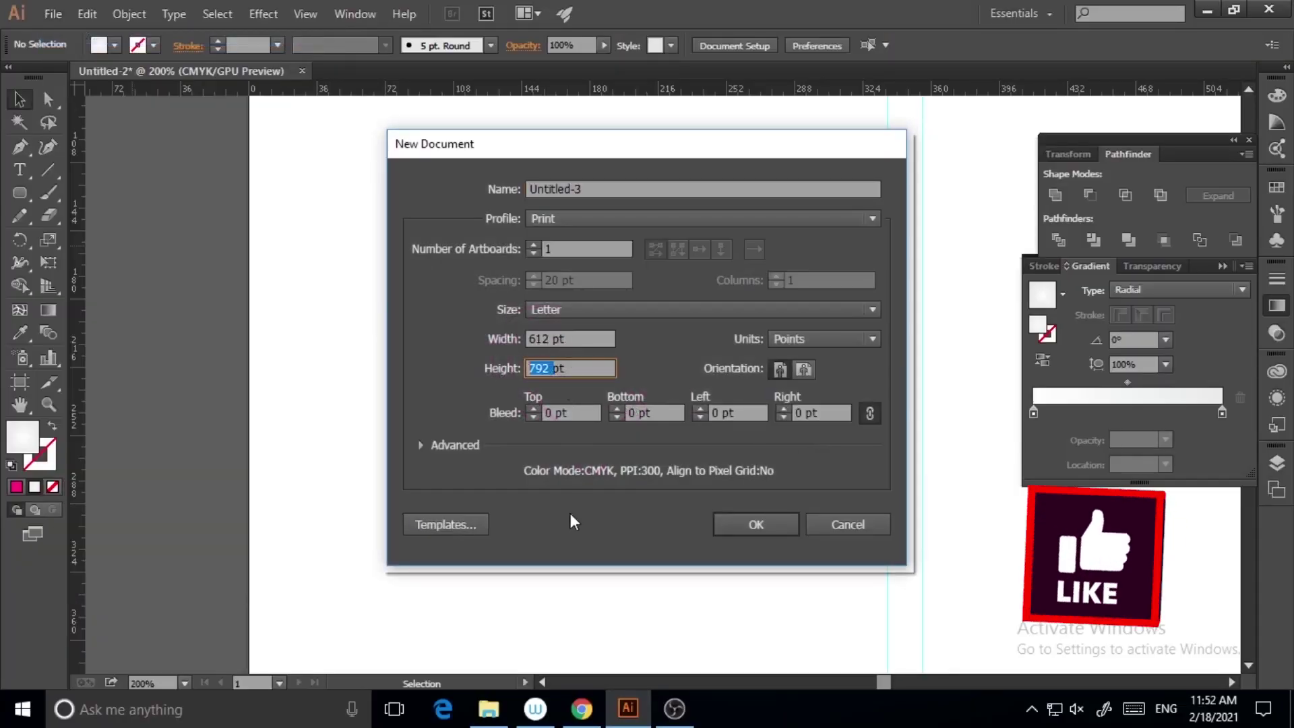
type("612")
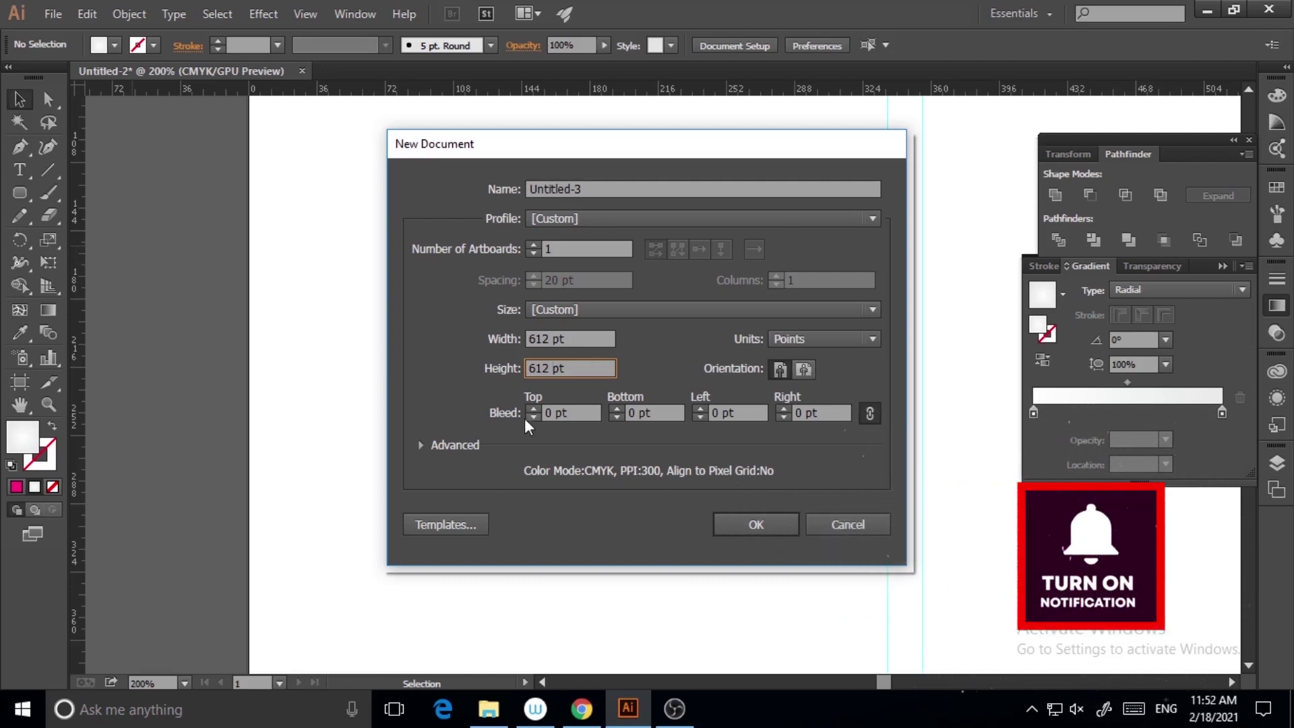
left_click(758, 524)
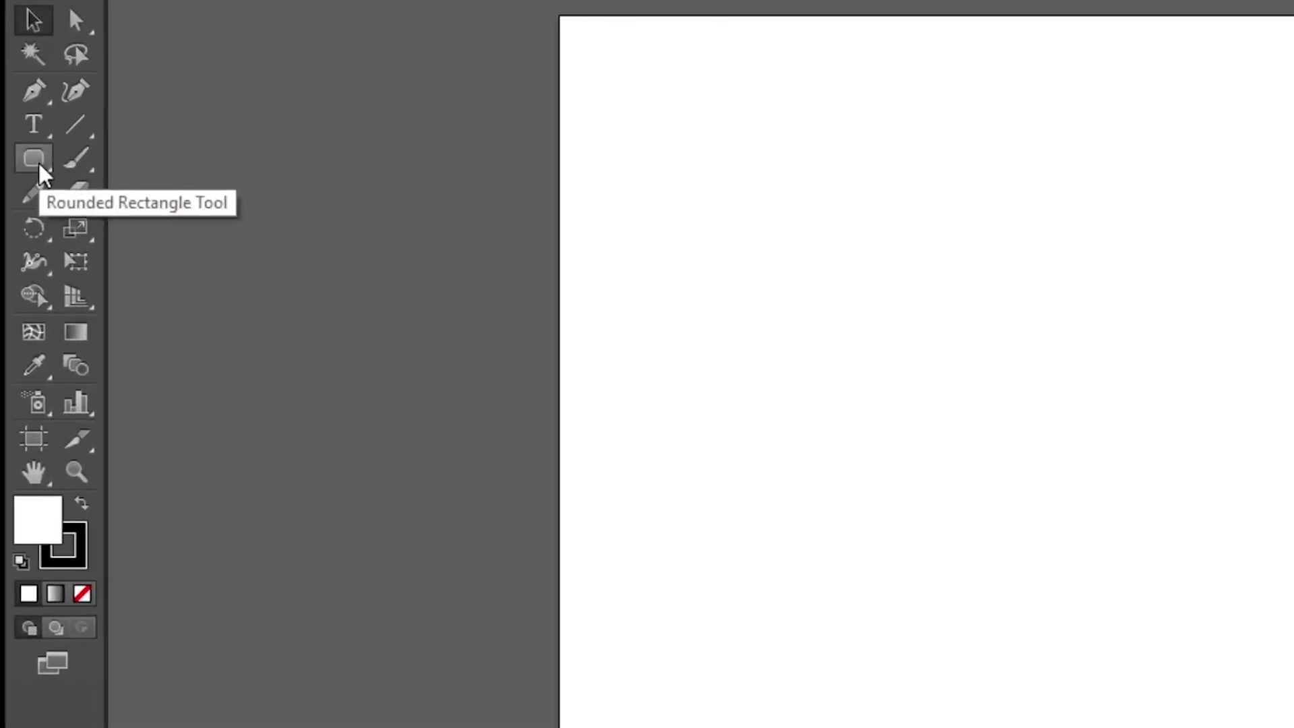
Step: Draw a horizontal rounded rectangle about 306 by 119 pt and round its corners fully into a pill shape
left_click(34, 159)
left_click_drag(507, 289, 788, 399)
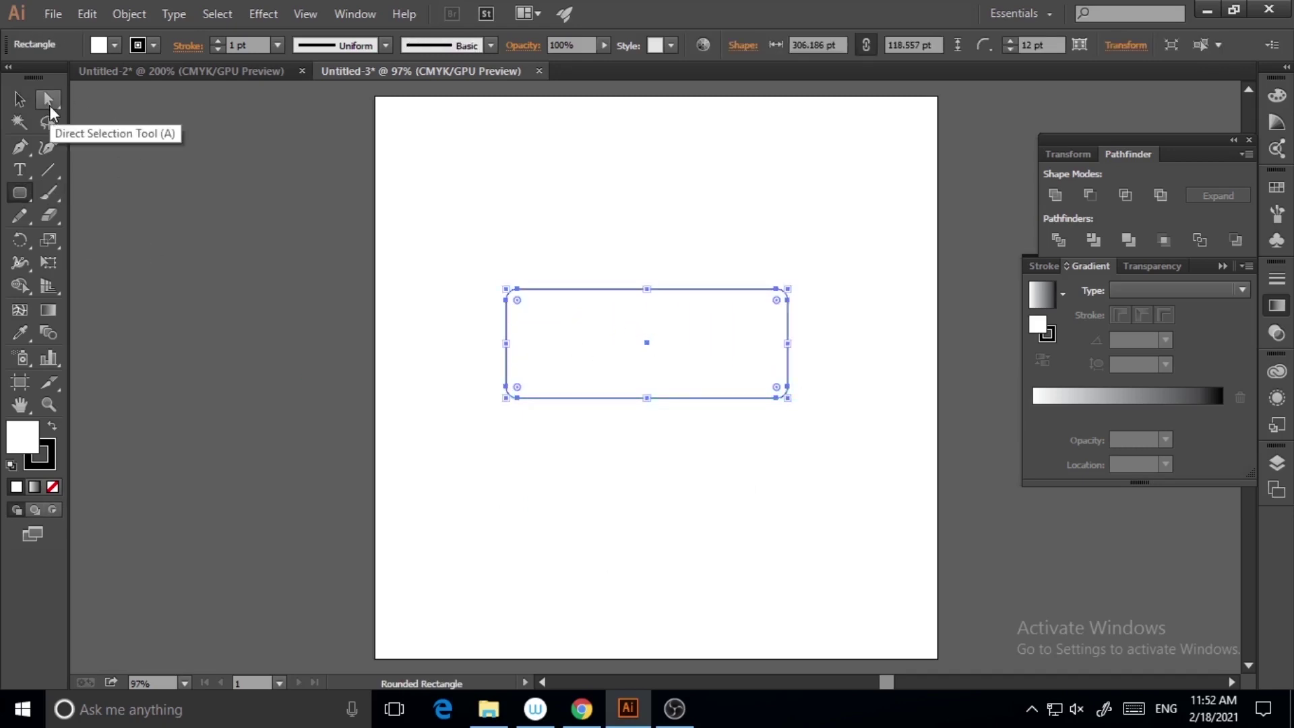
left_click(49, 101)
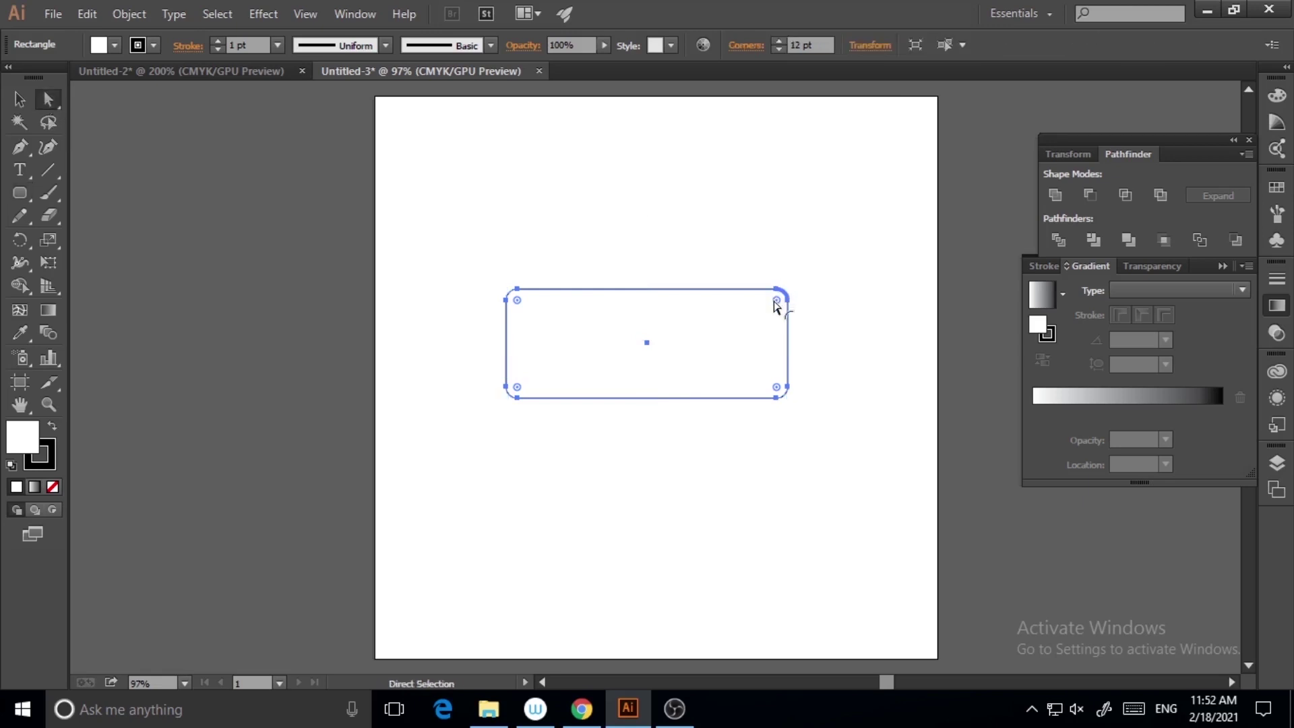
left_click_drag(777, 300, 717, 334)
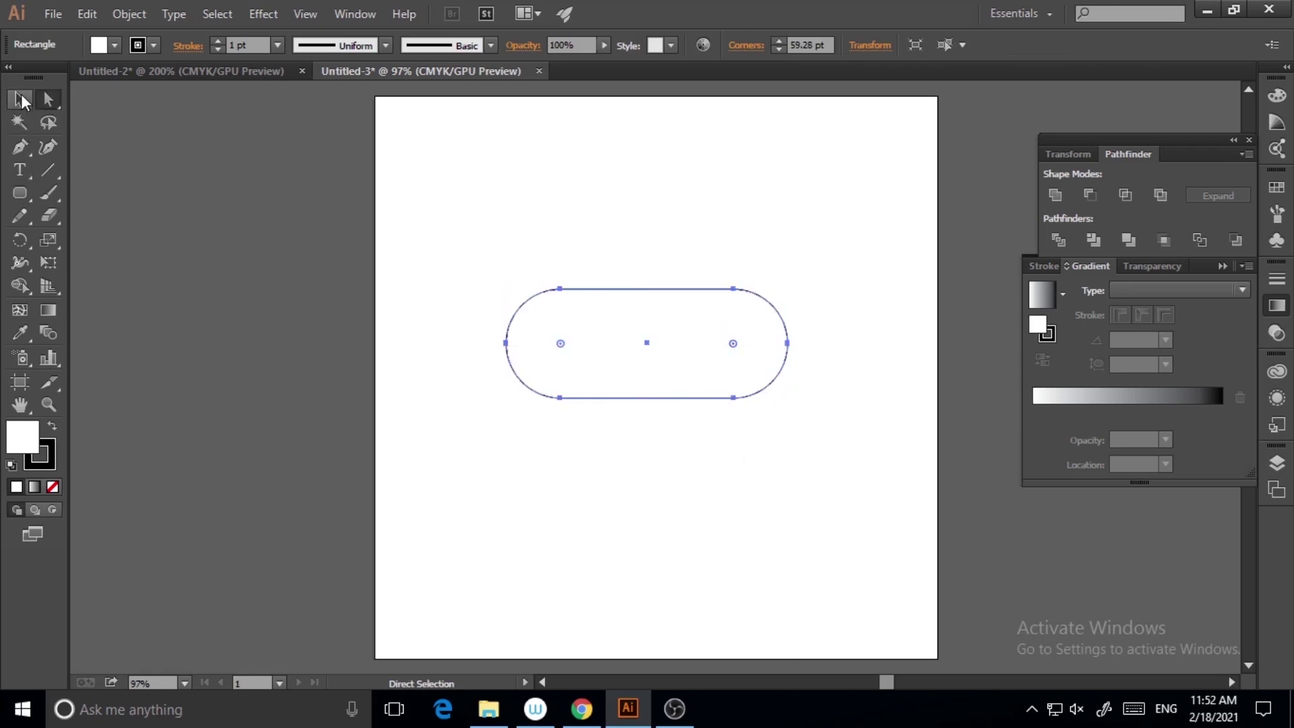
Step: Move the pill shape slightly down on the artboard and deselect it
left_click(22, 101)
left_click(651, 418)
left_click_drag(688, 399, 690, 424)
left_click(742, 435)
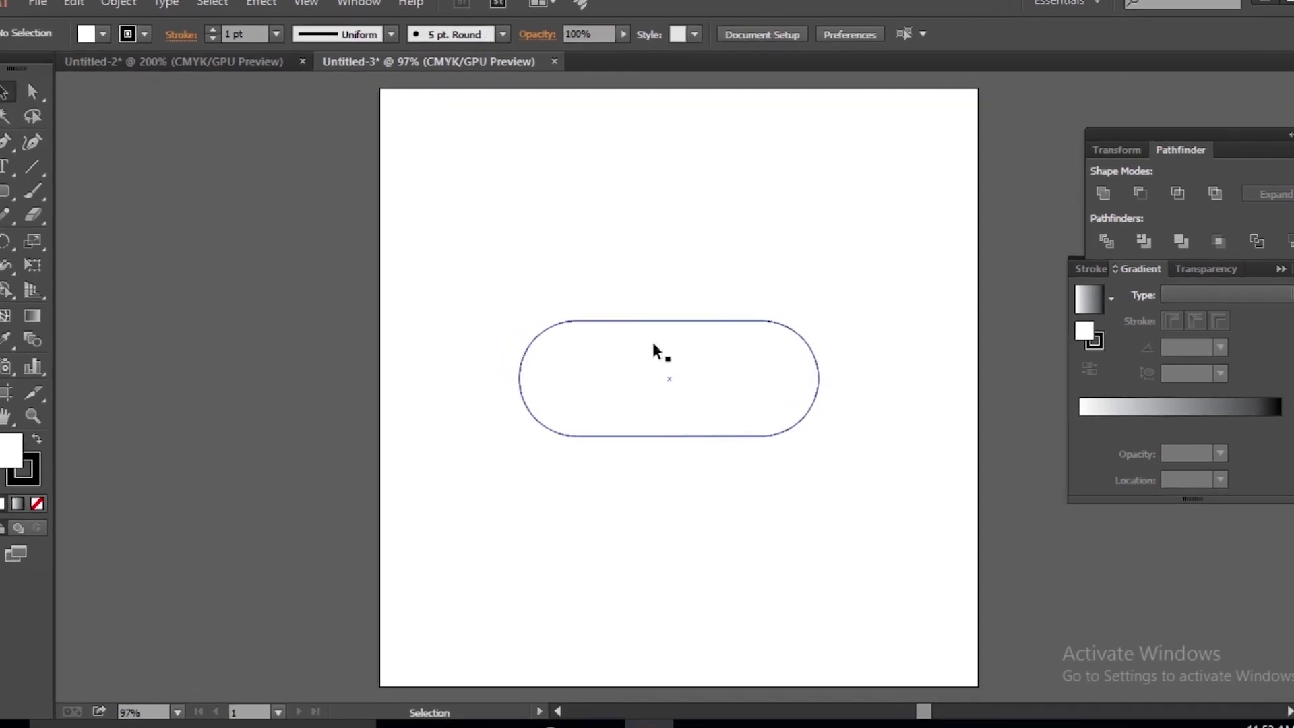
Step: Offset the pill's path outward by 20 pt with Miter joins and a miter limit of 4
left_click_drag(504, 217, 826, 495)
left_click(80, 1)
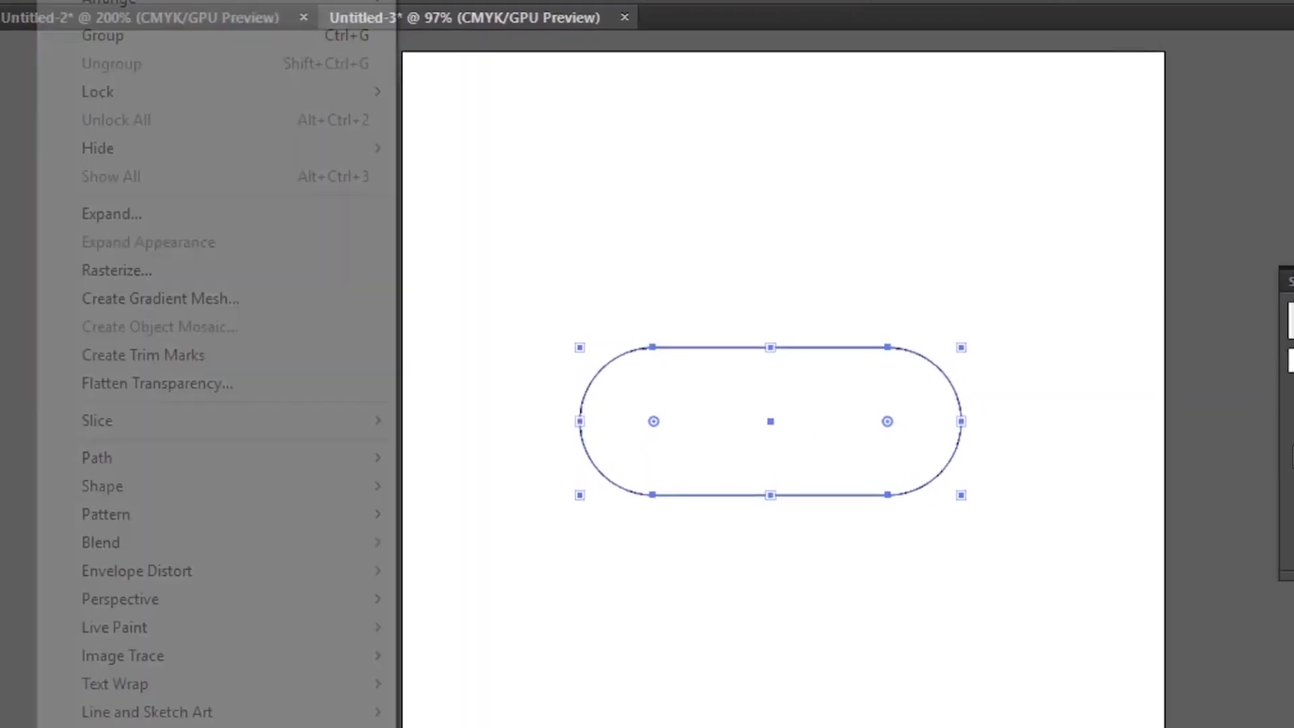
mouse_move(213, 455)
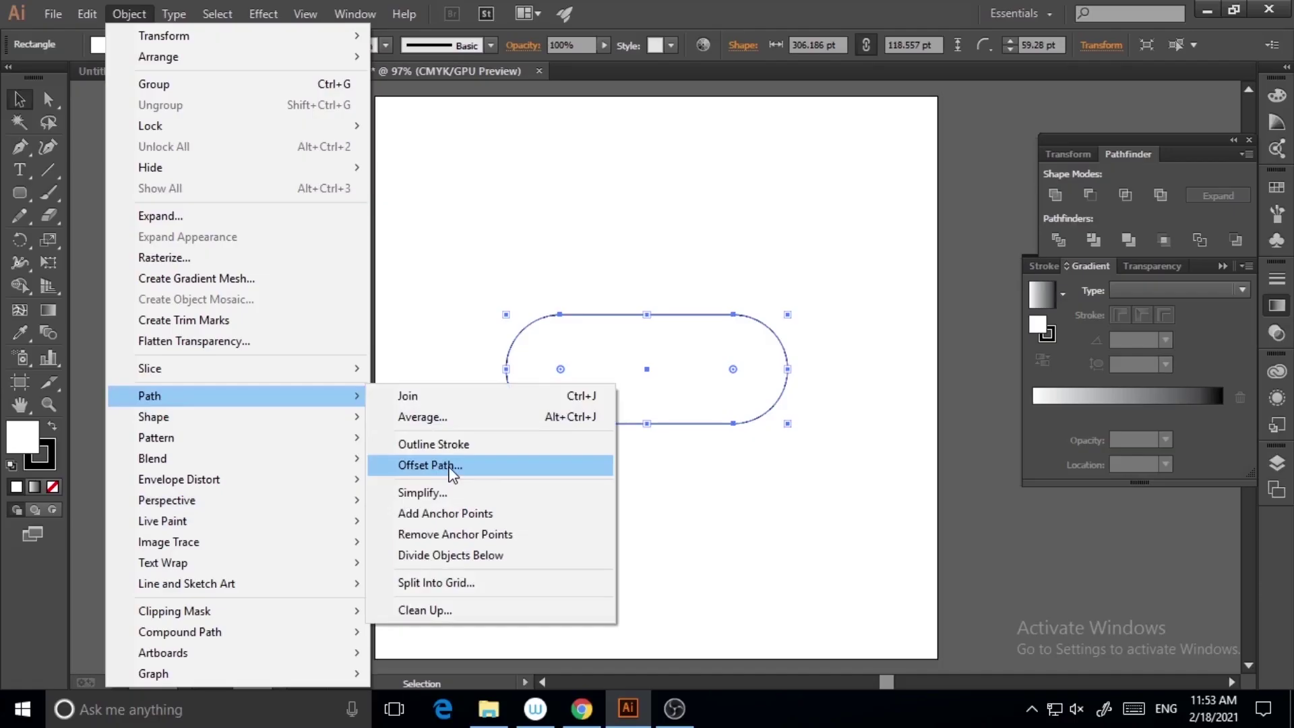
left_click(512, 593)
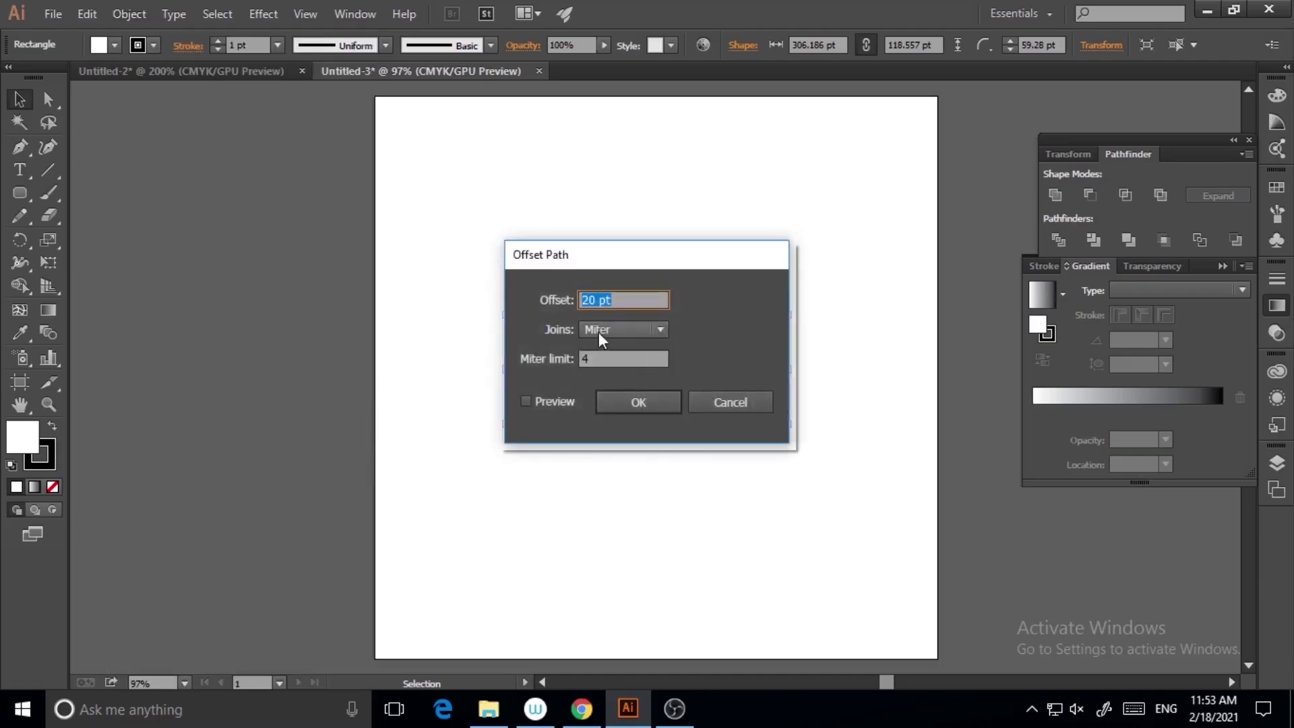
left_click(650, 410)
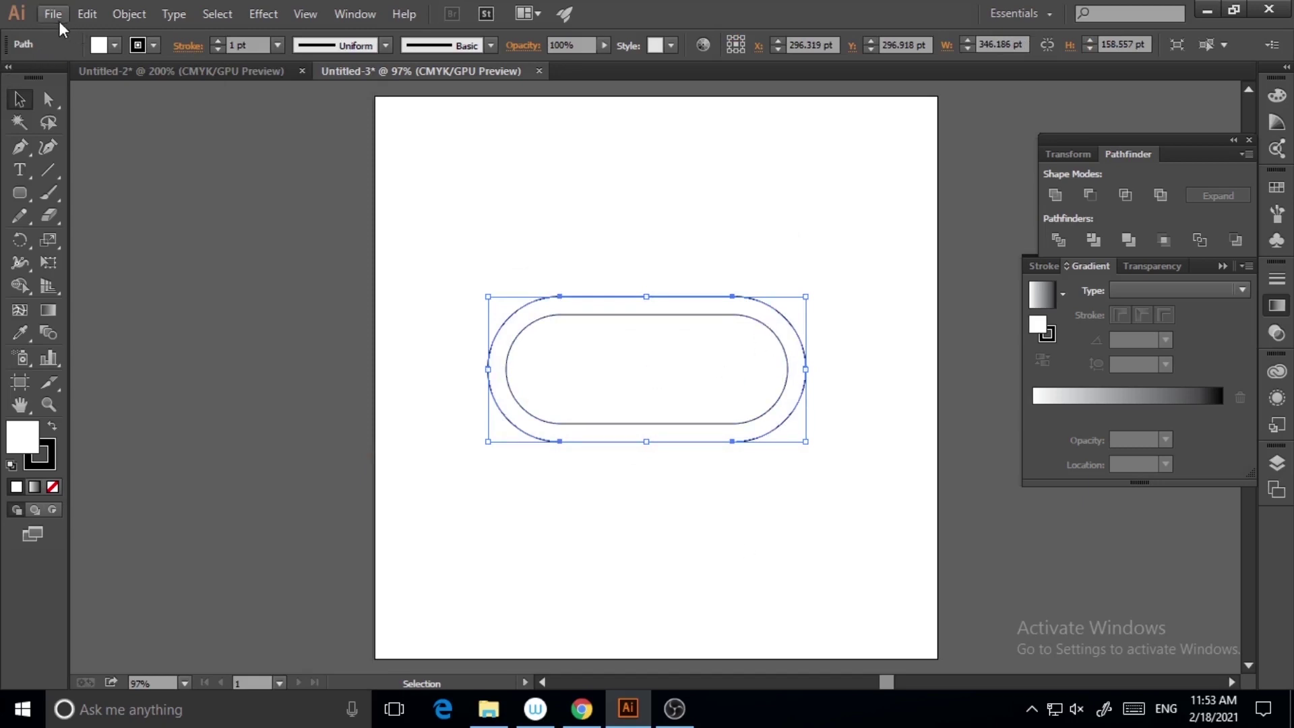
Step: Add a third outline by offsetting the larger pill's path another 20 pt with Miter joins, and clear the selection
left_click(132, 13)
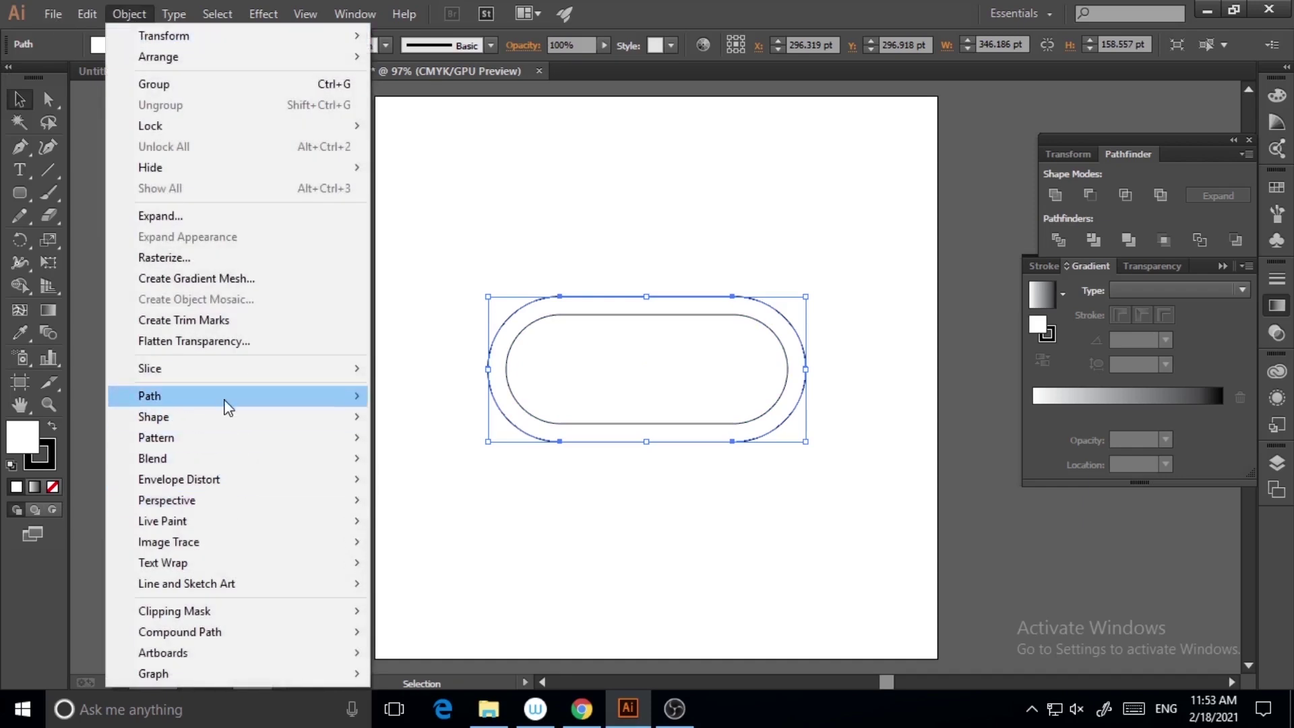
mouse_move(228, 407)
left_click(425, 458)
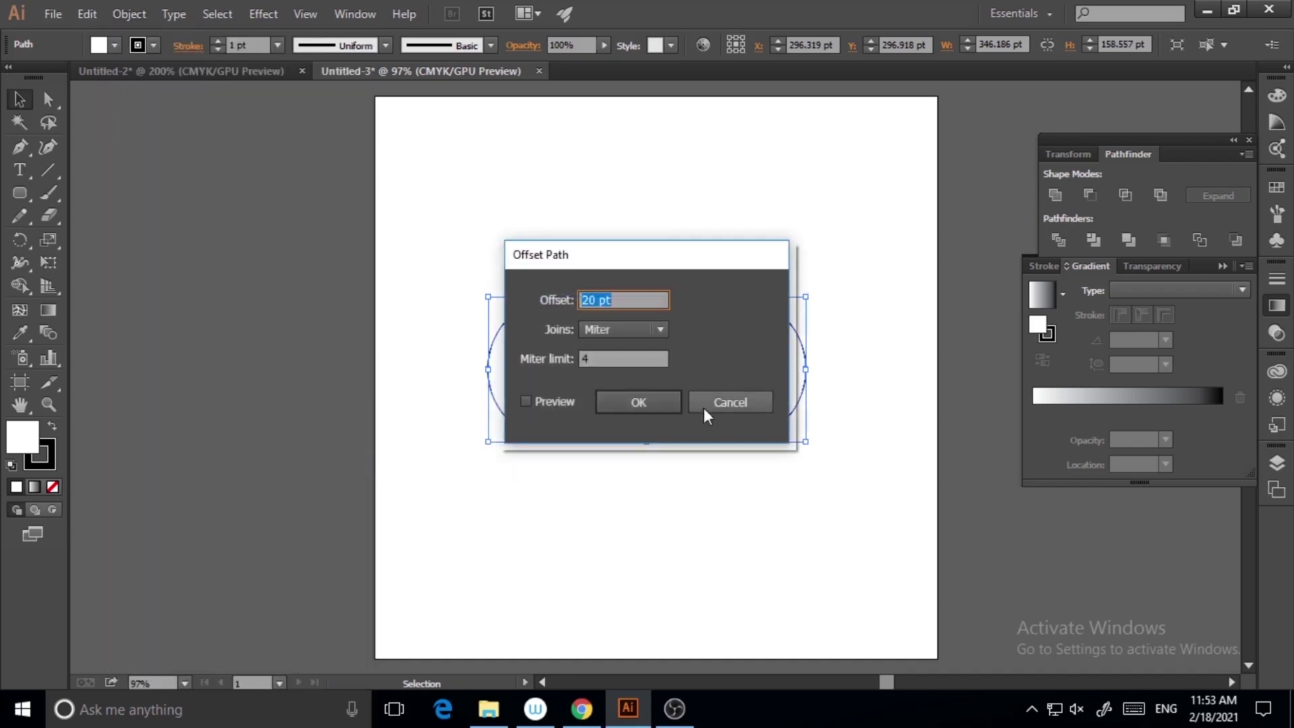
left_click(670, 401)
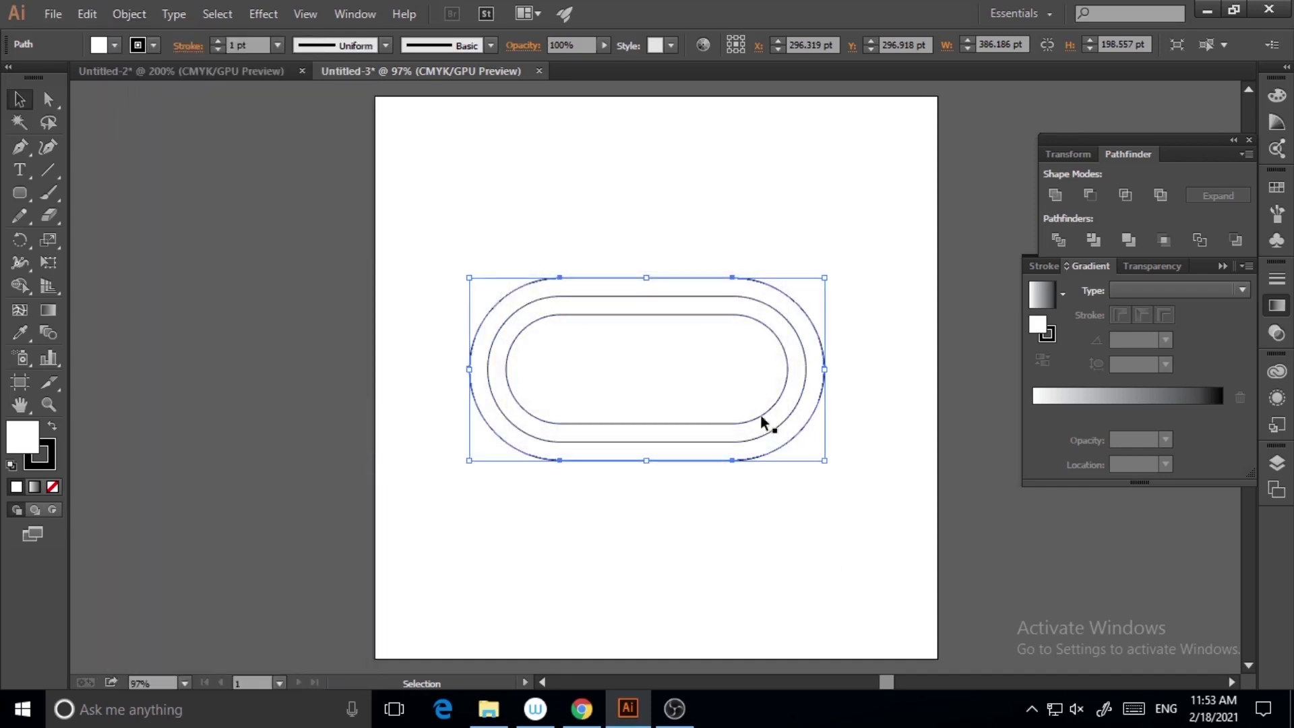
left_click(790, 586)
Step: Copy all three concentric pill outlines and paste the duplicates in the same place
left_click_drag(427, 224, 907, 512)
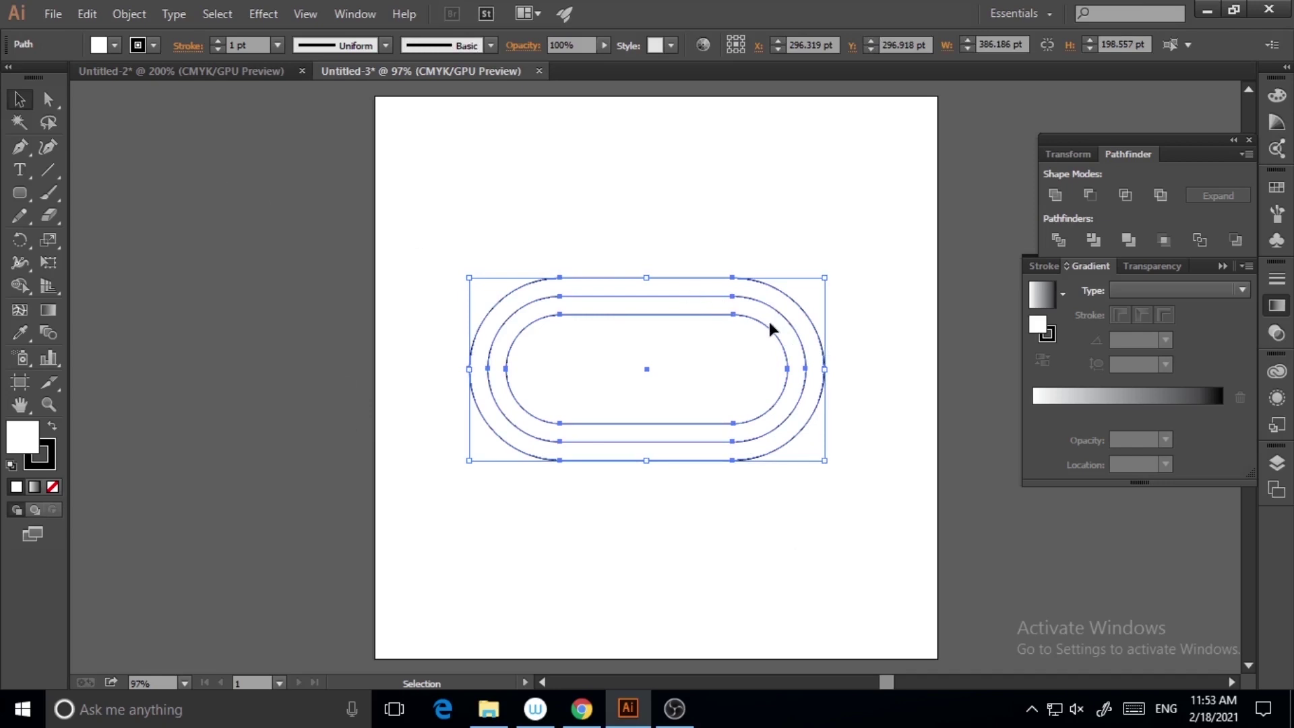
left_click(87, 14)
left_click(116, 105)
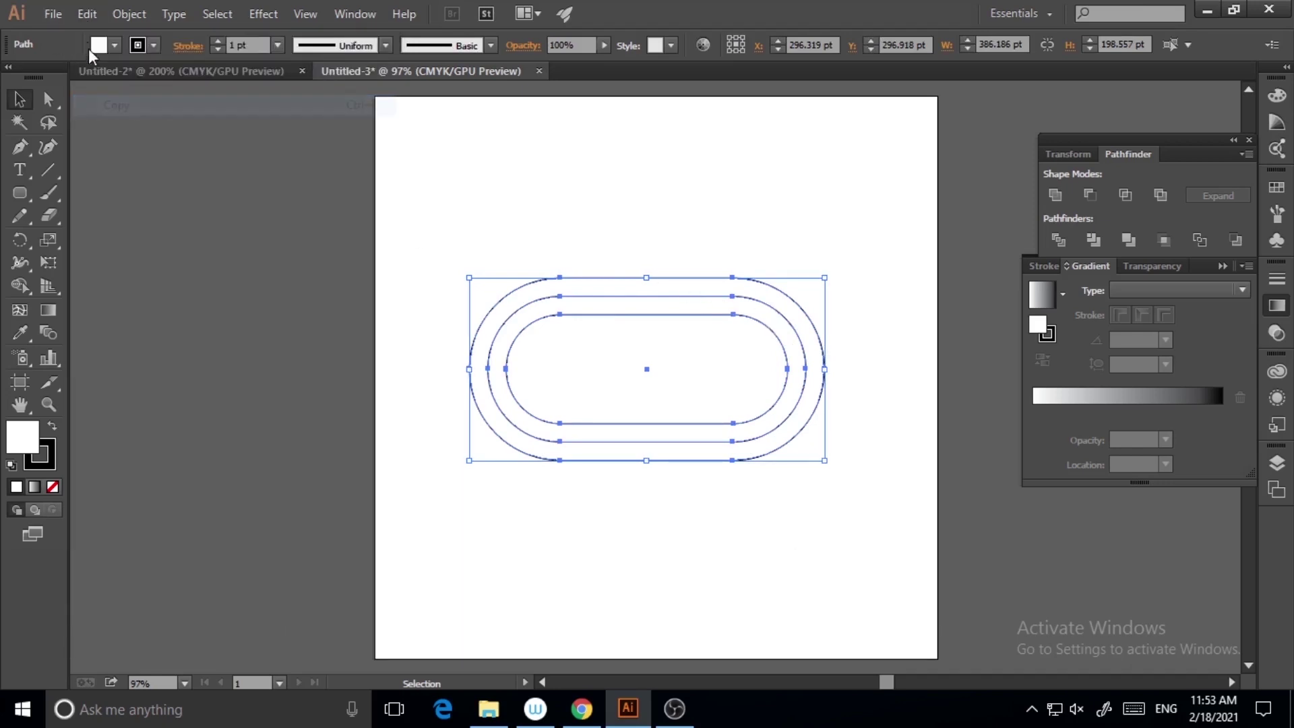
left_click(87, 14)
left_click(174, 190)
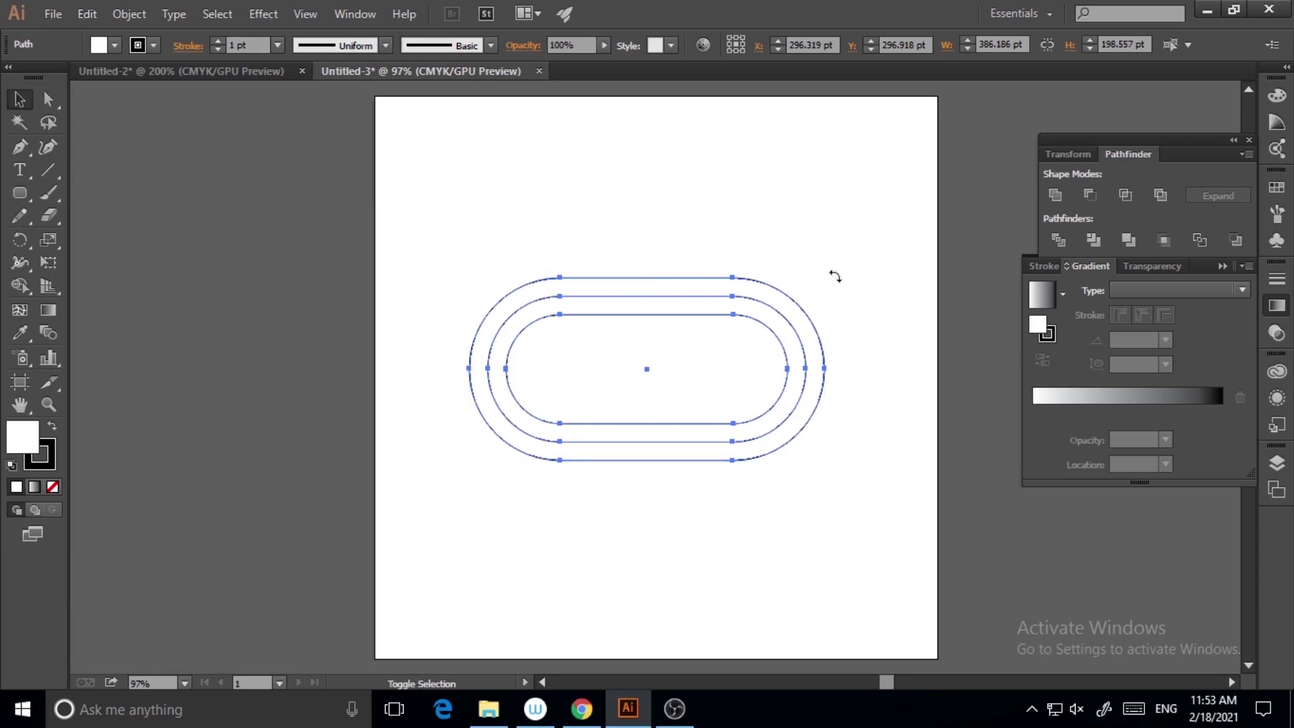
Step: Rotate the pasted outlines 90° about their centre so they stand vertically across the originals
left_click_drag(834, 273, 851, 381)
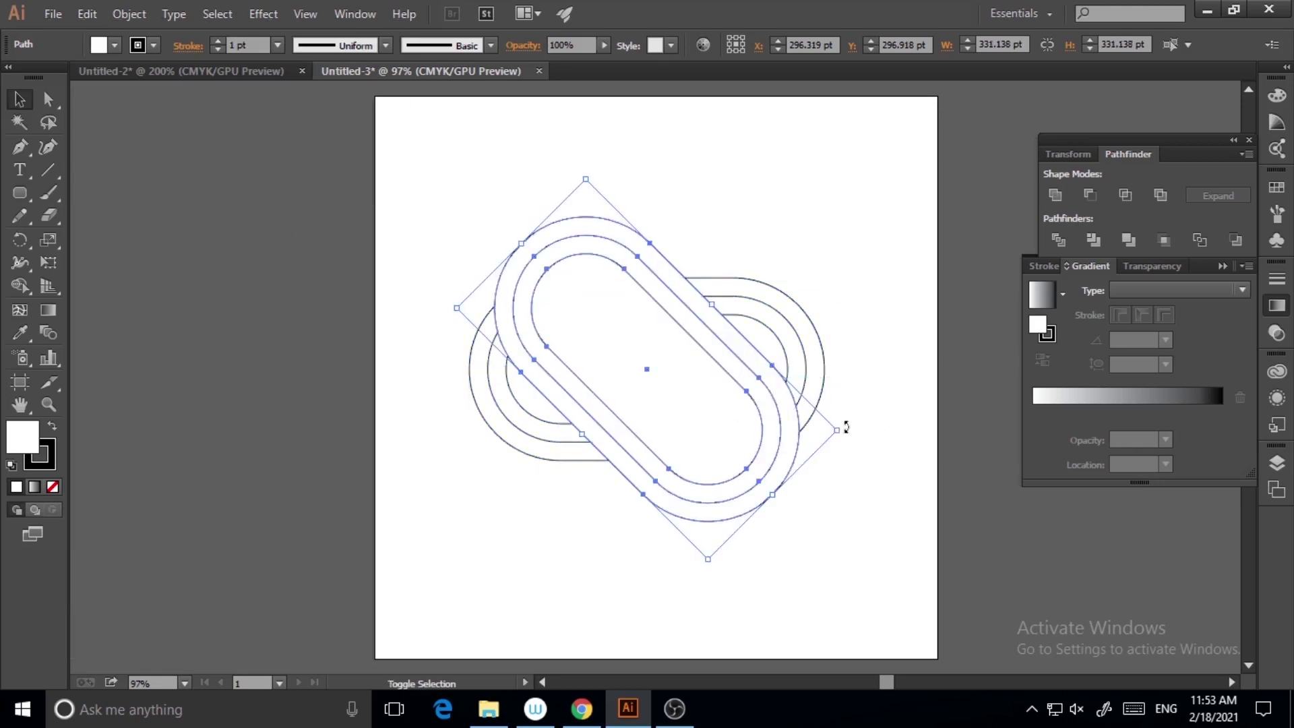
left_click_drag(846, 426, 787, 513)
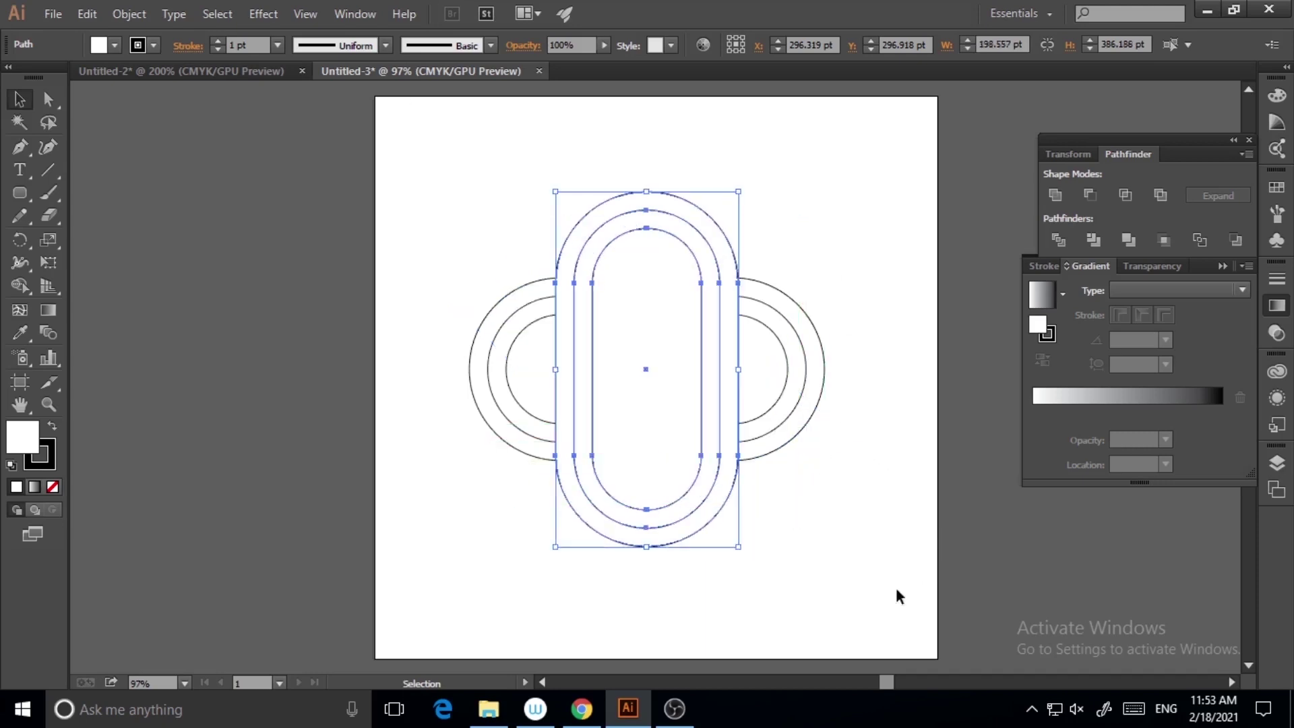
left_click(788, 479)
Step: Remove the fill from the three vertical pill outlines
left_click(658, 318)
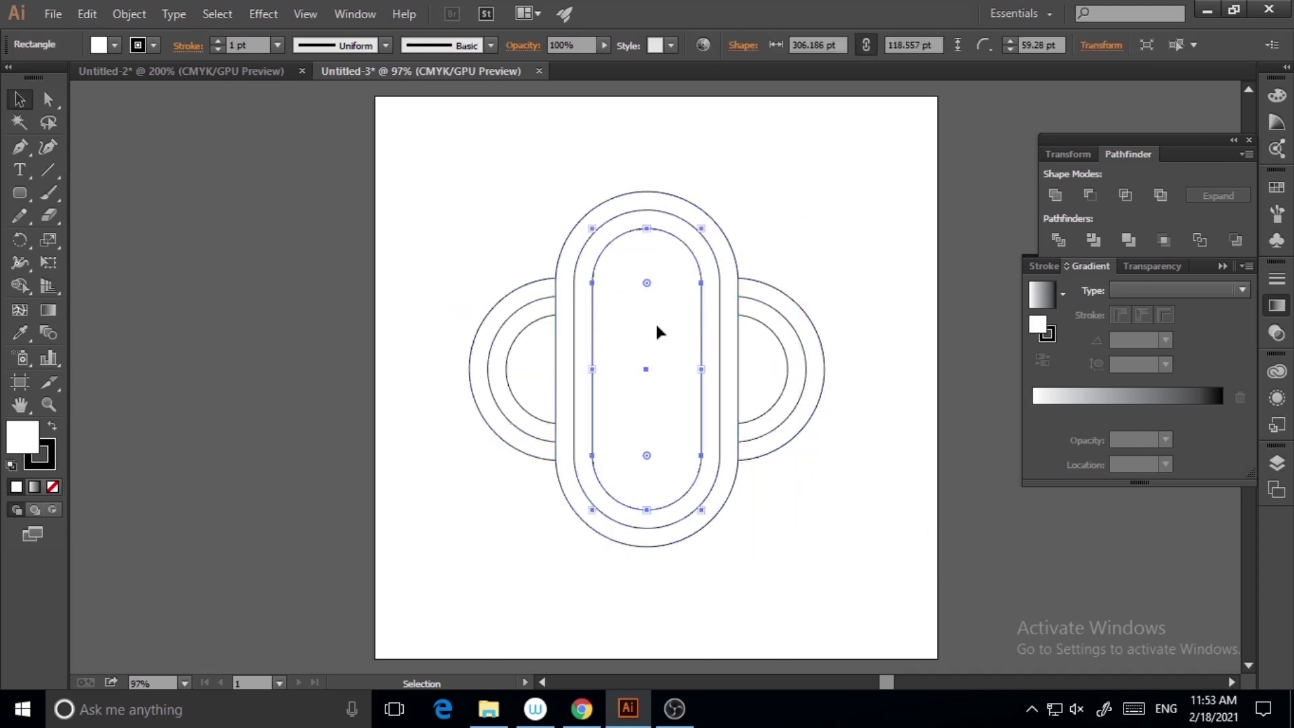
left_click(667, 219, "shift")
left_click(724, 282, "shift")
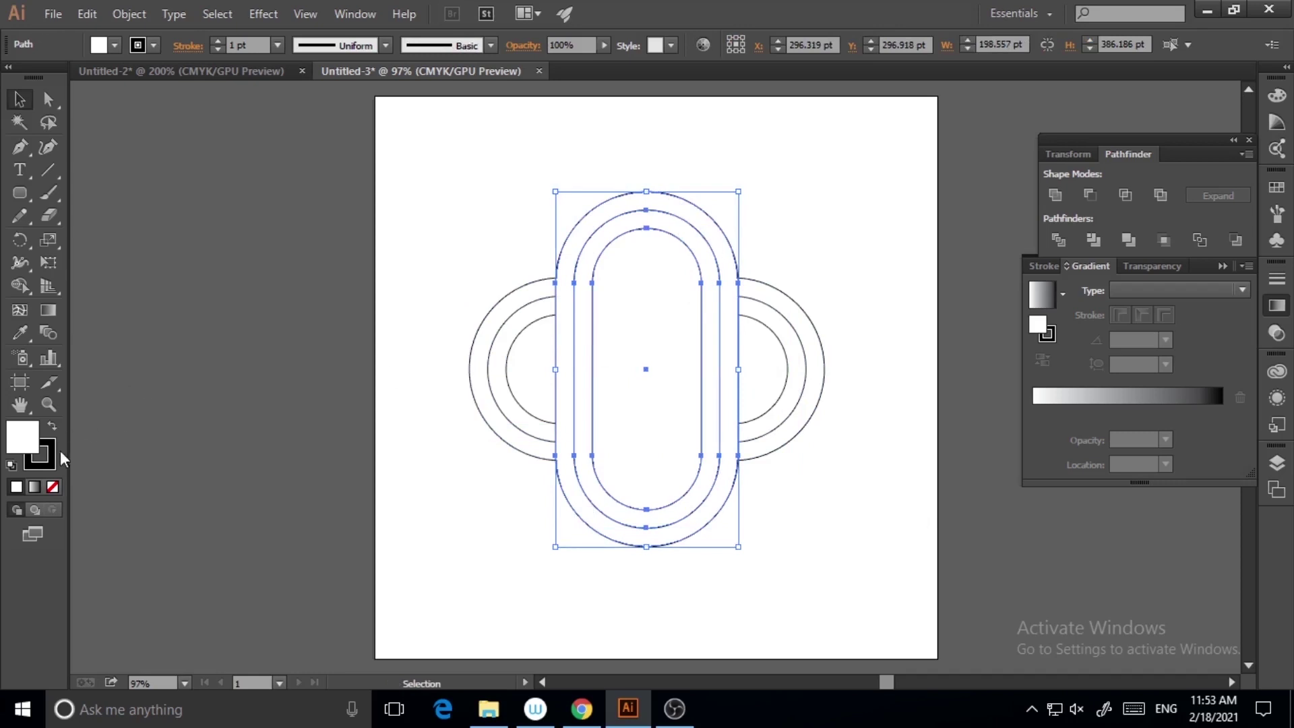
left_click(52, 486)
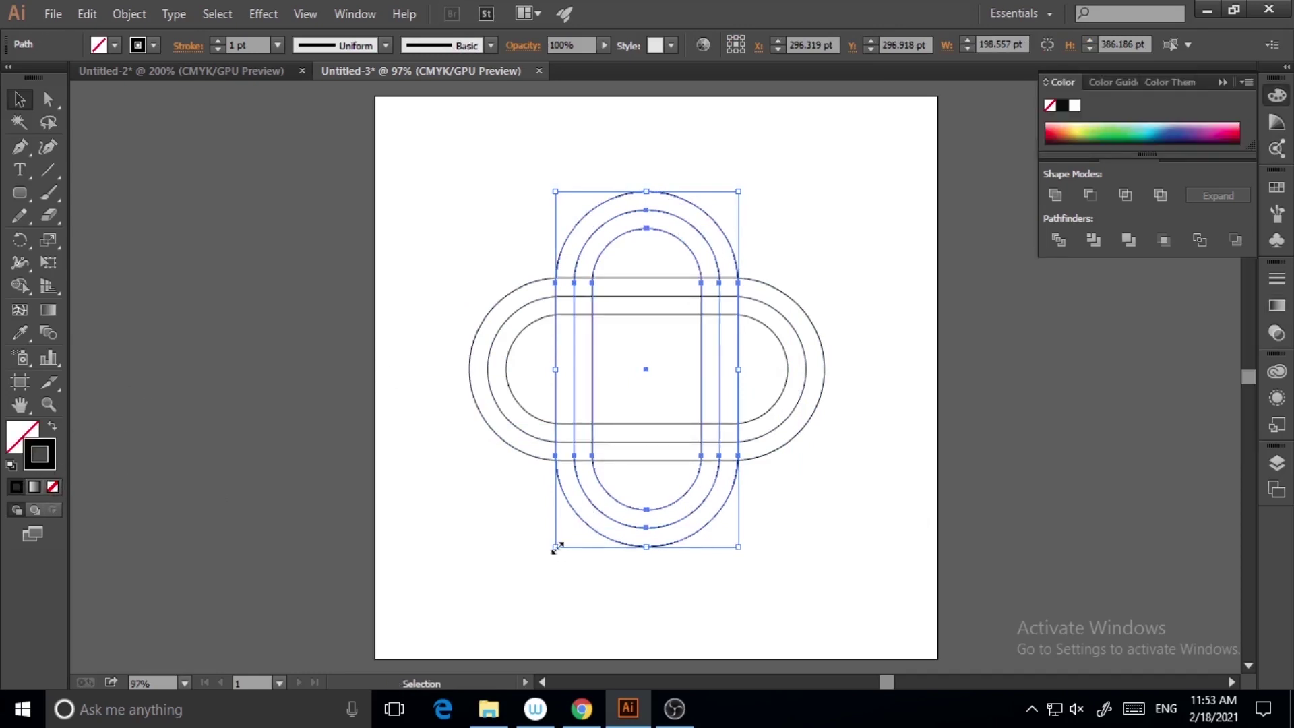
Step: Remove the fill from the three horizontal pill outlines and deselect them
left_click(512, 435)
left_click(469, 388)
left_click(497, 399, "shift")
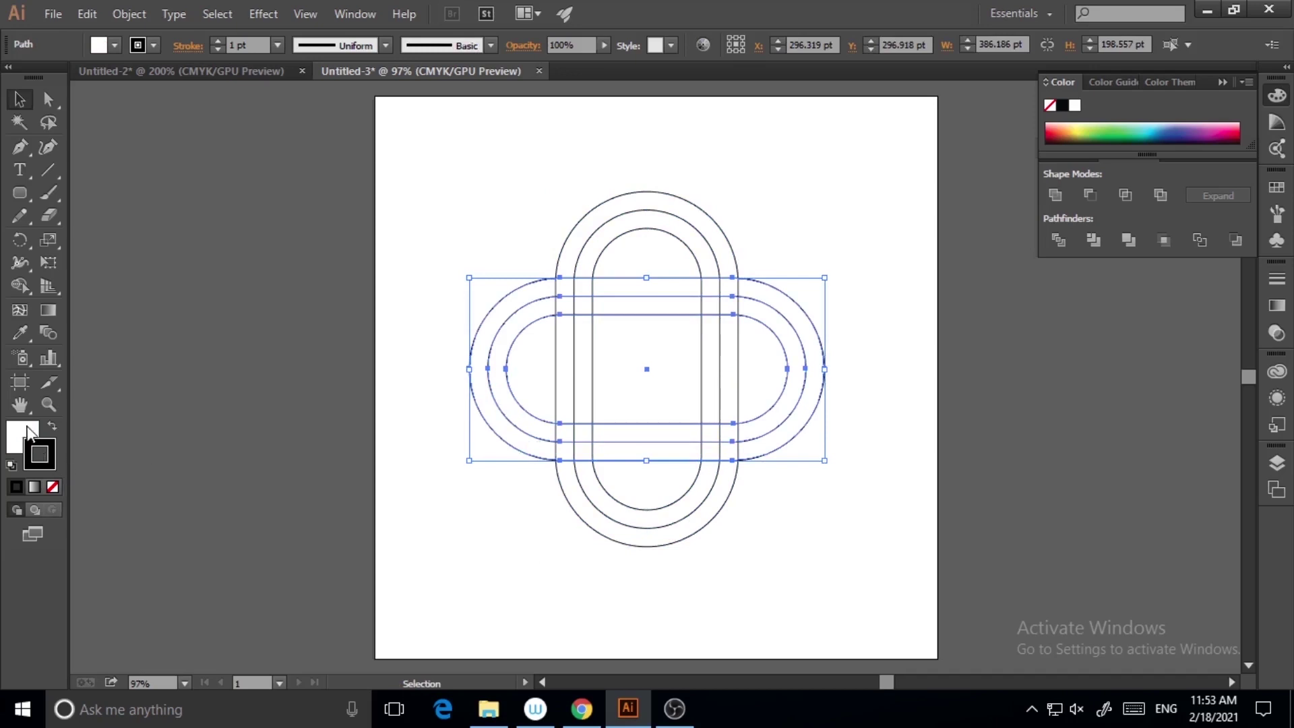
left_click(57, 489)
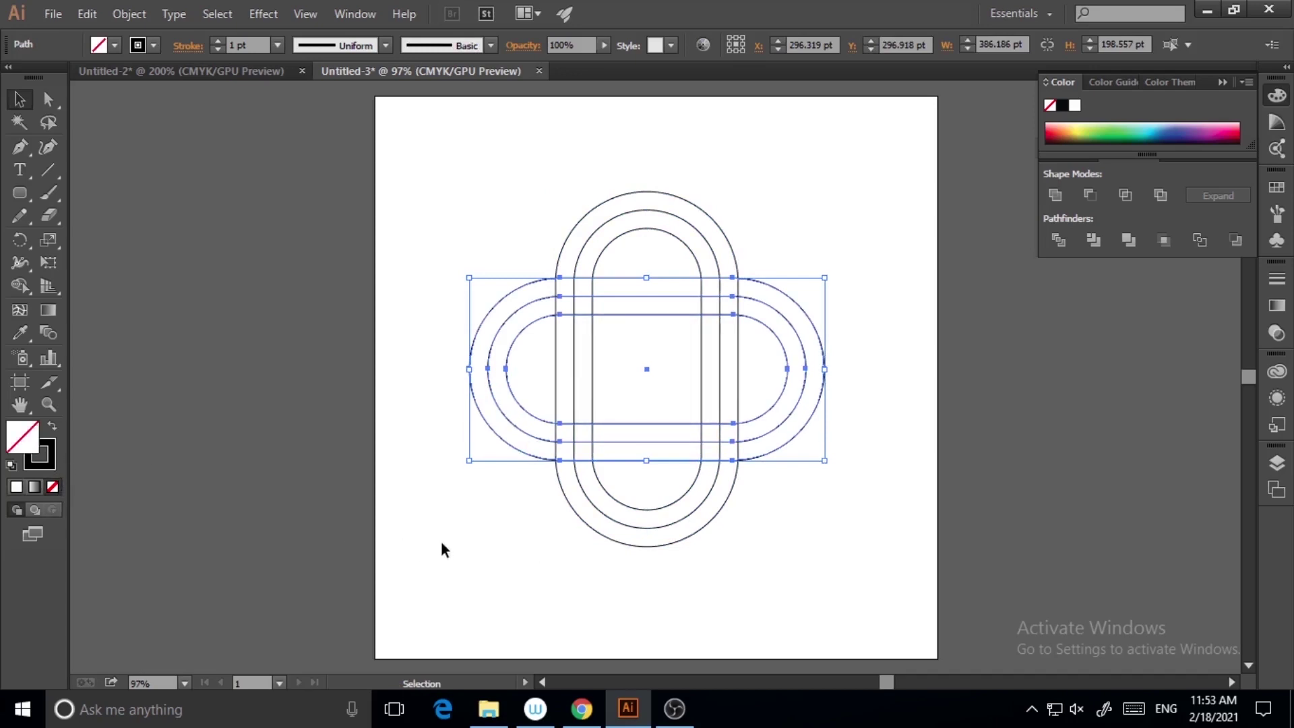
left_click(441, 543)
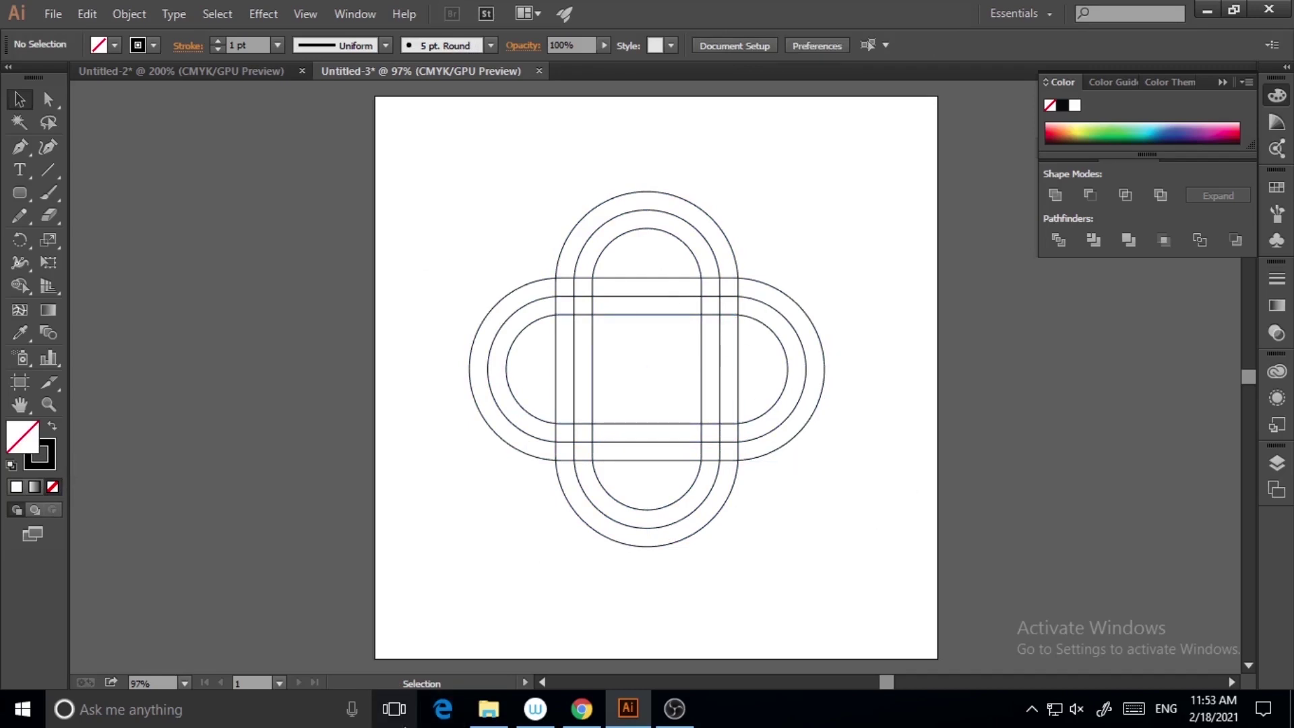
Step: Set the stroke weight of all six pill outlines to 6 pt
left_click_drag(433, 179, 861, 614)
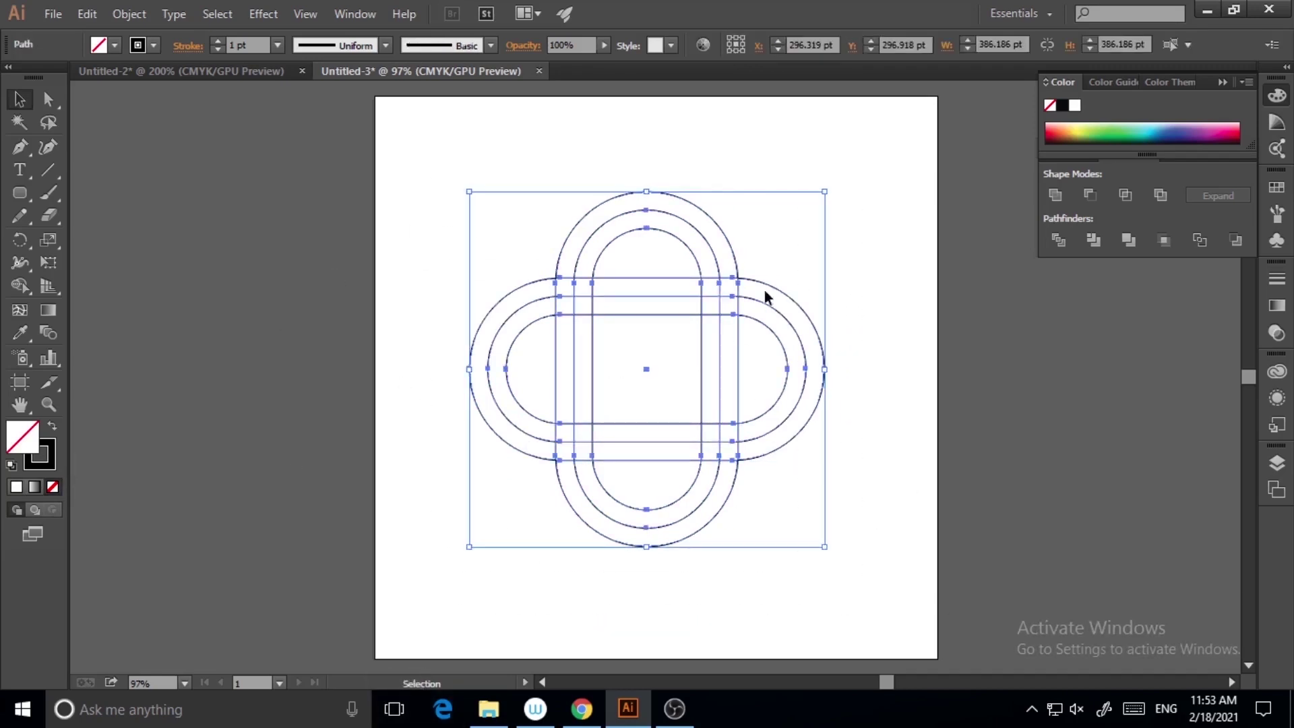
left_click(277, 45)
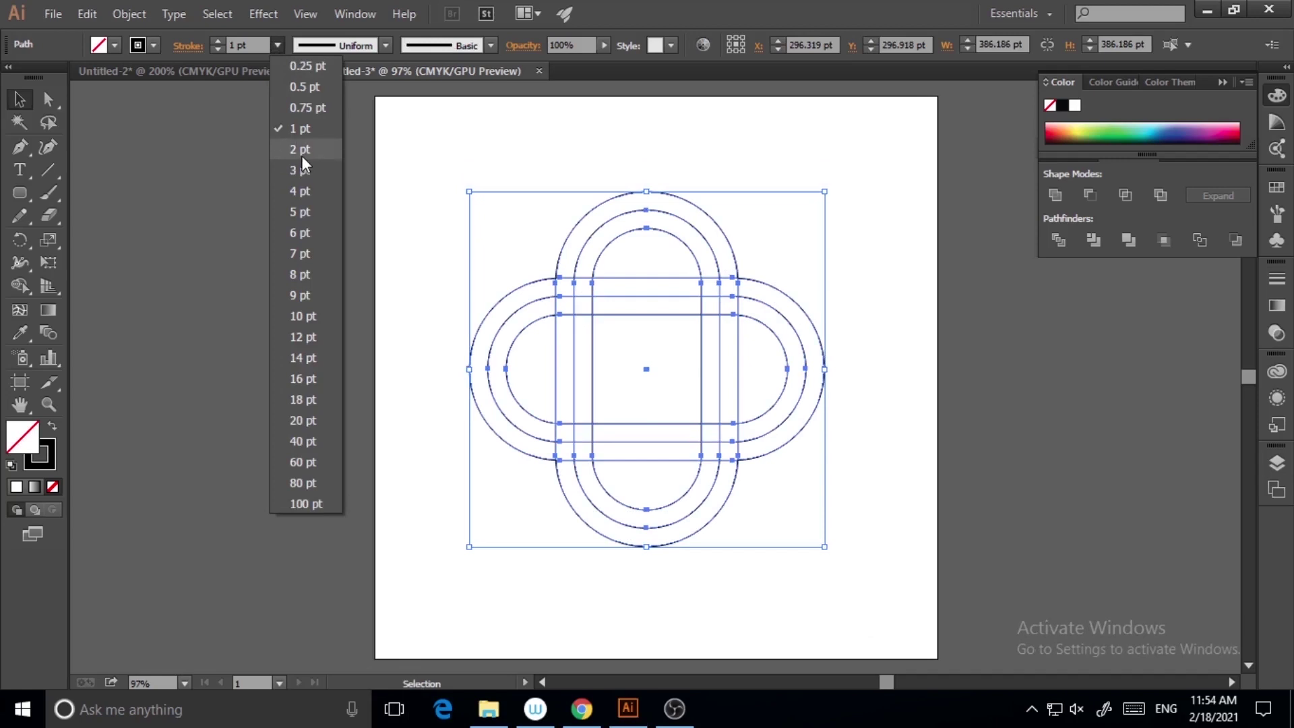
left_click(302, 150)
left_click(277, 46)
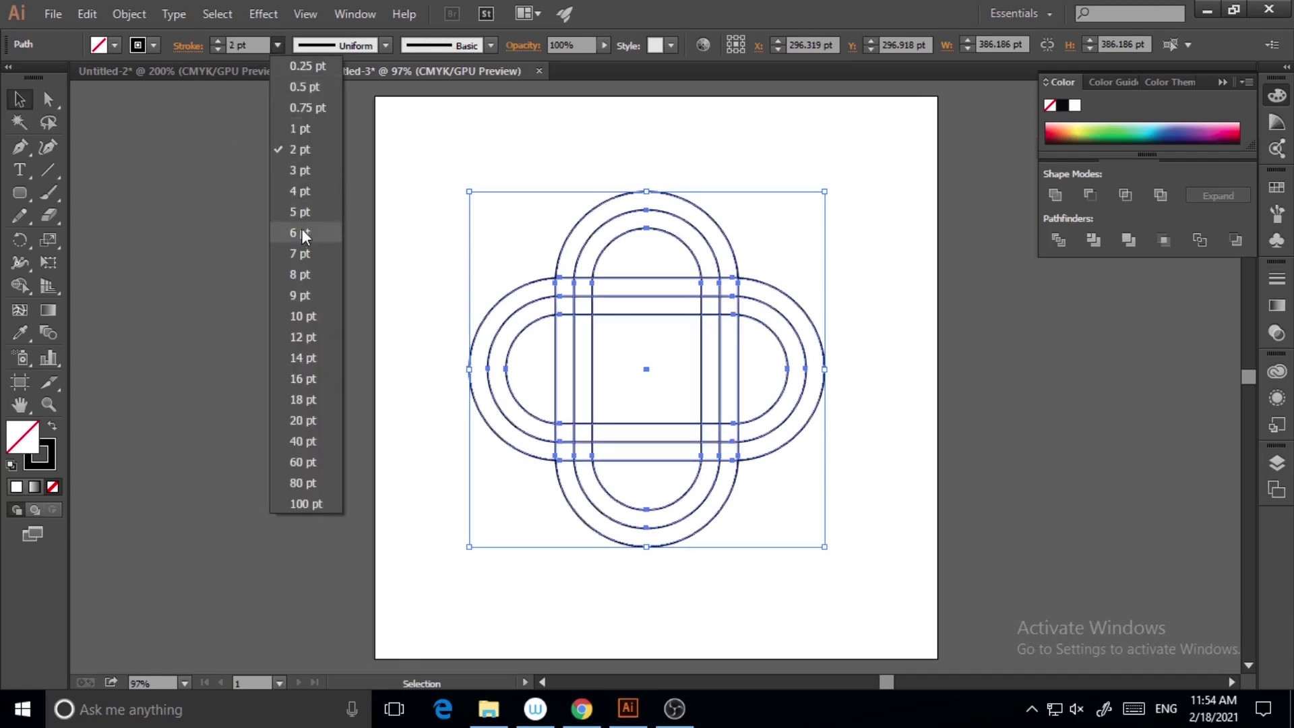
left_click(301, 229)
left_click(797, 614)
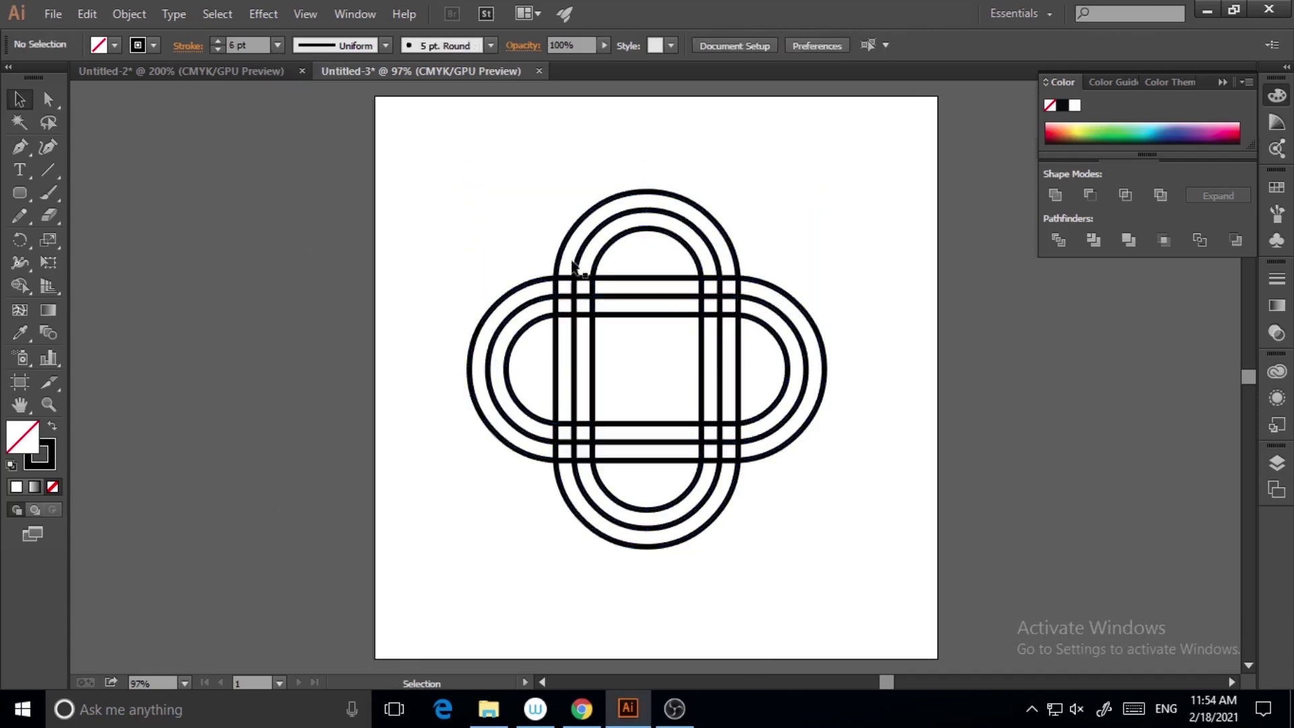
Step: Select all six pill outlines and expand their strokes into black filled shapes with no stroke
left_click_drag(454, 202, 805, 485)
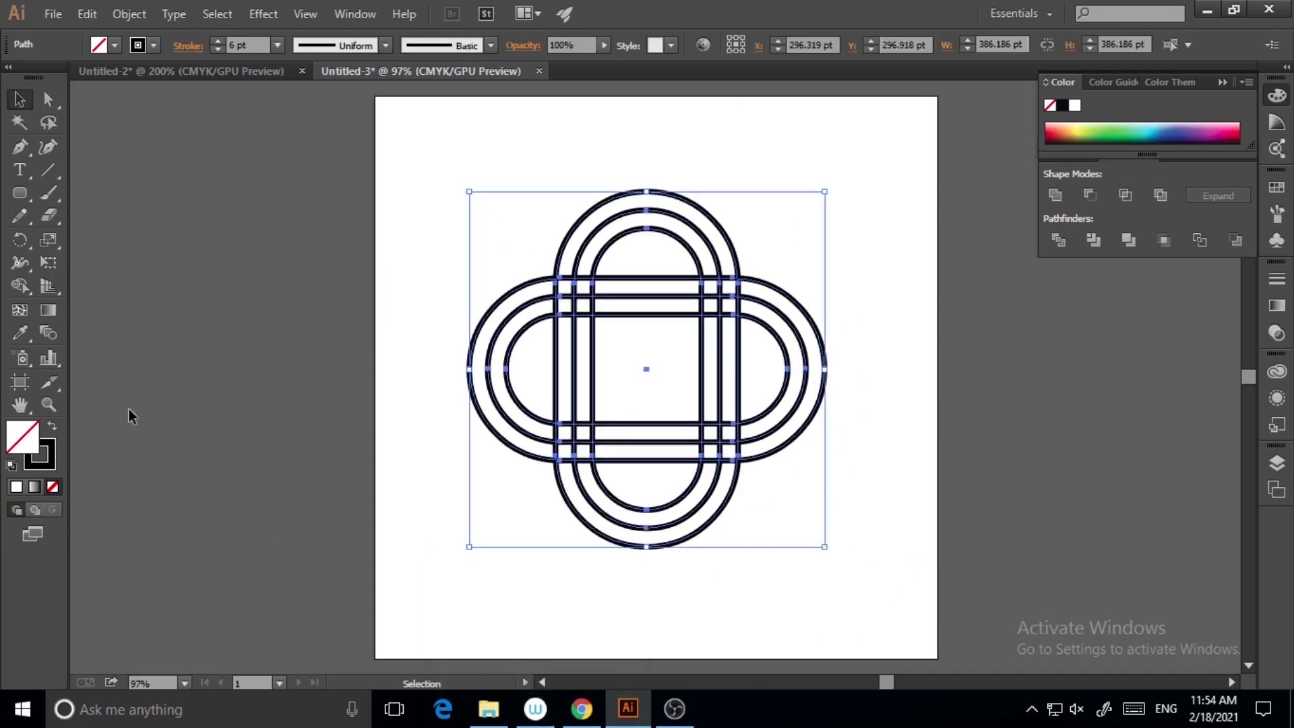
left_click(49, 404)
left_click(695, 381)
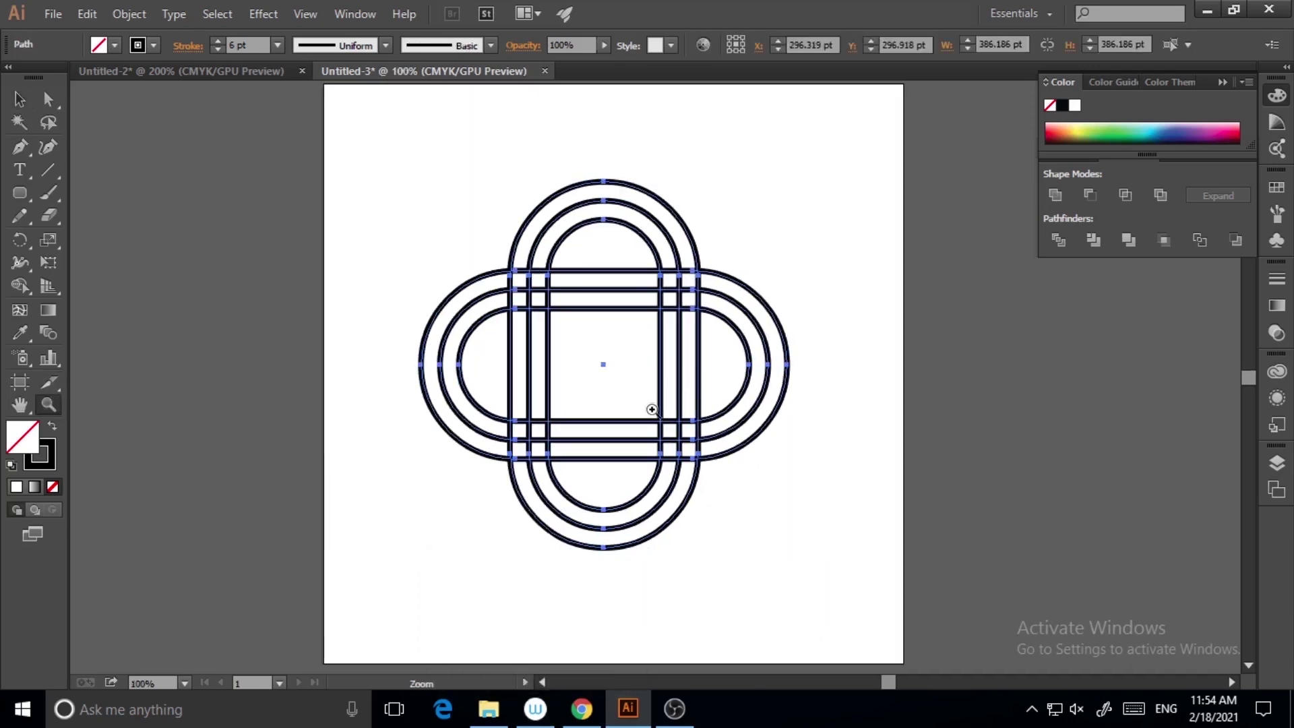
left_click(592, 279)
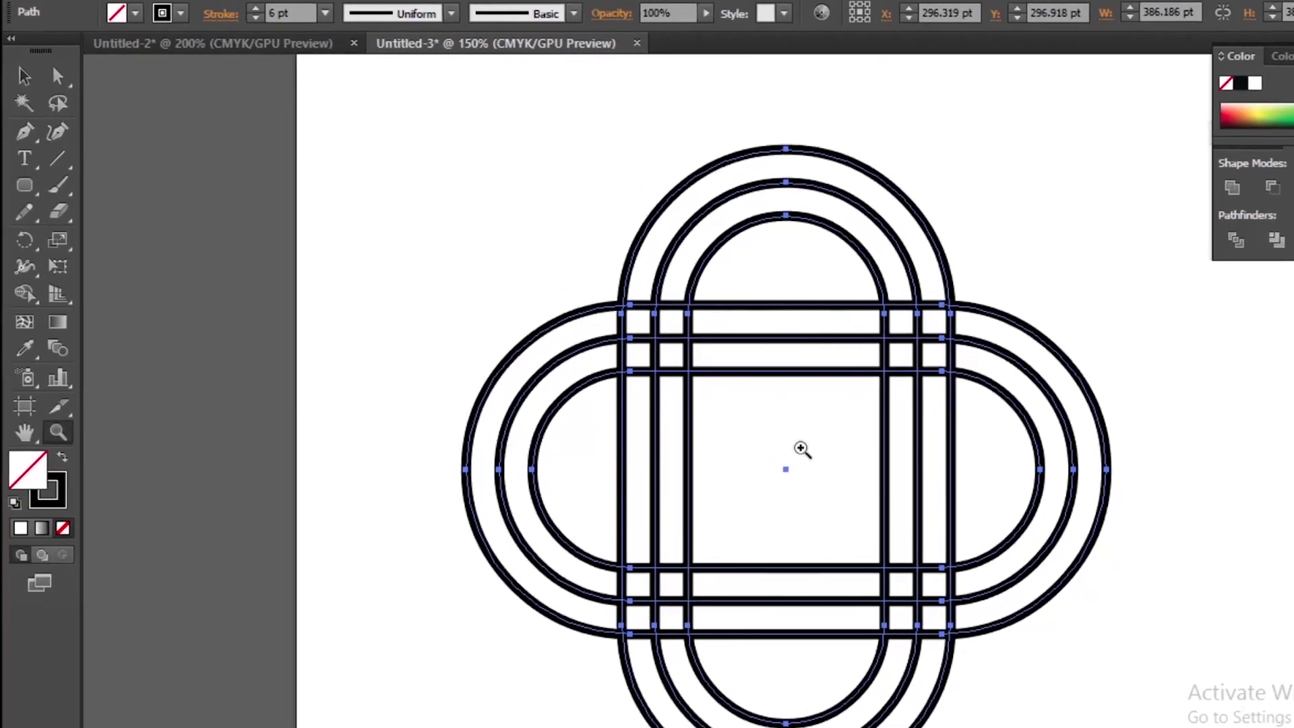
left_click(711, 448)
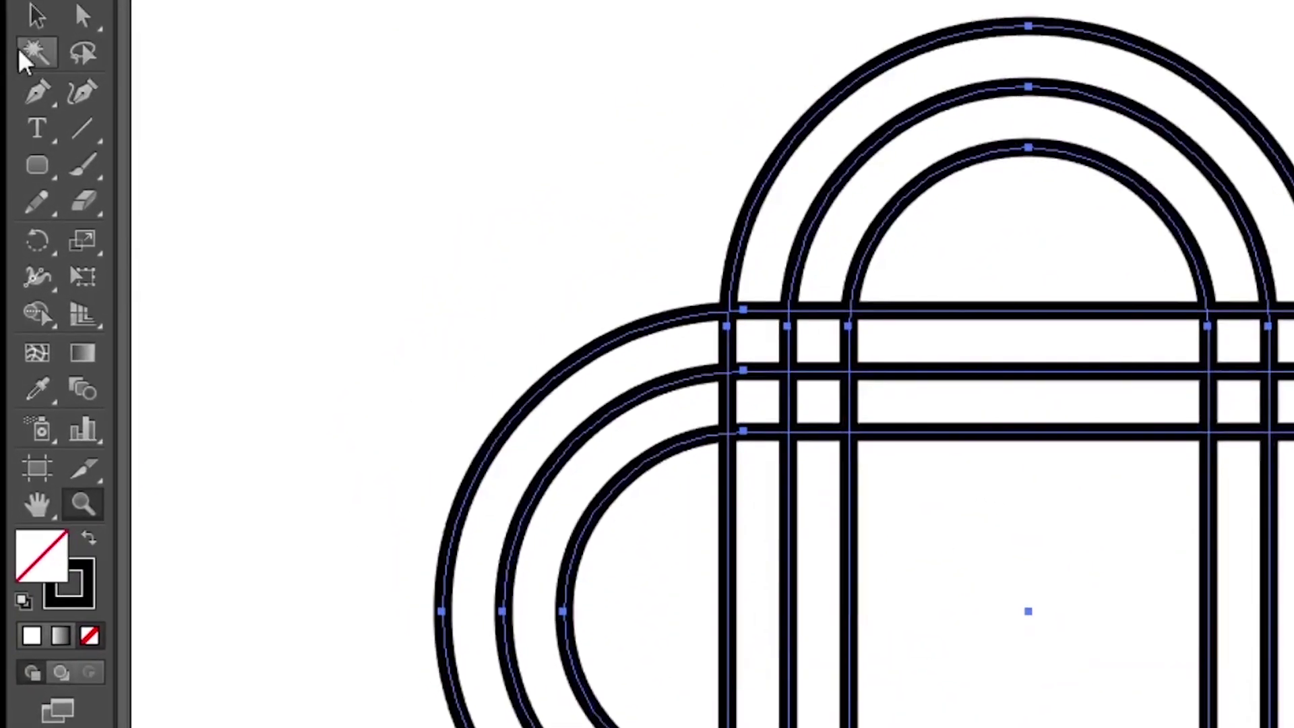
left_click(30, 46)
left_click(321, 104)
left_click_drag(264, 58, 1293, 727)
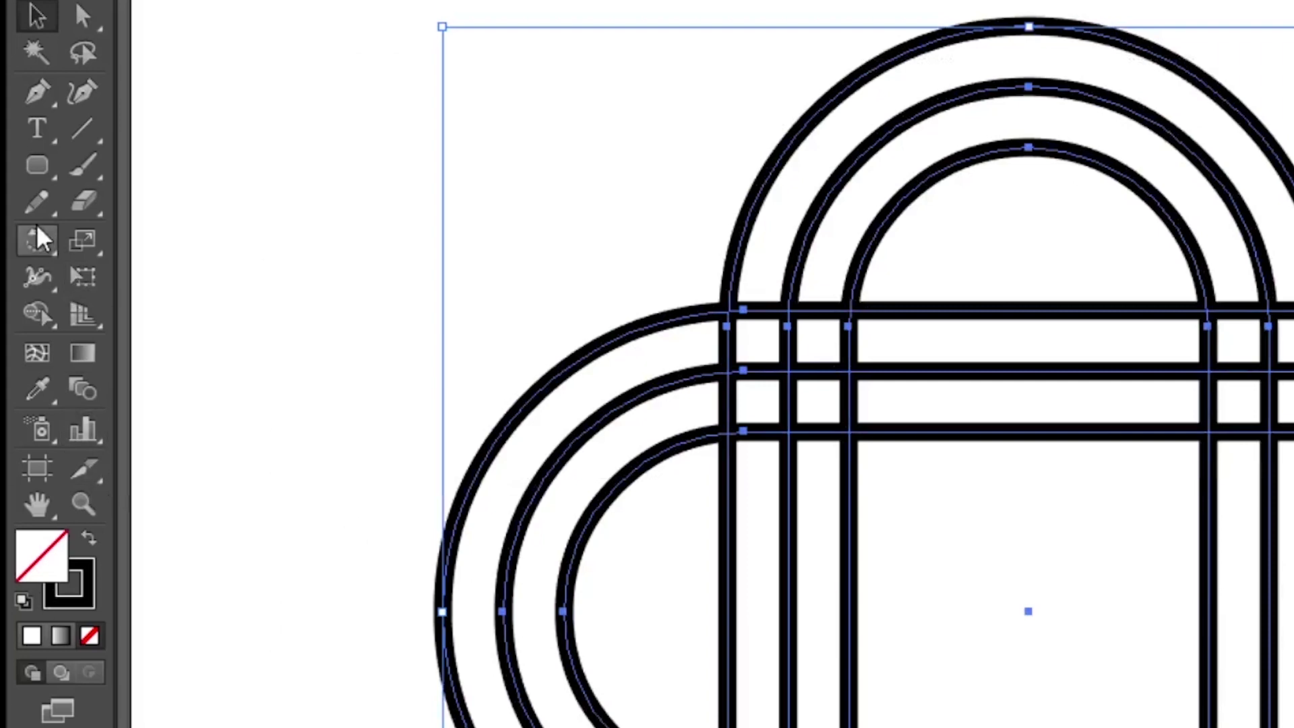
left_click(37, 313)
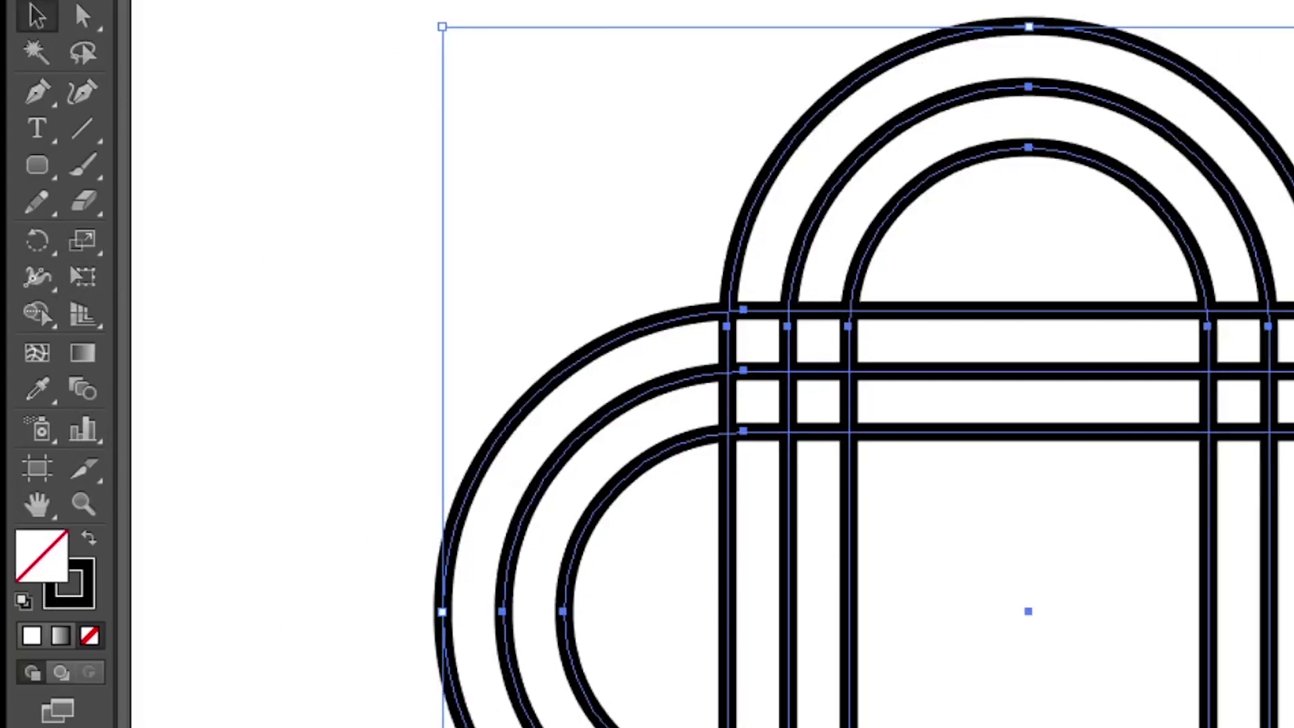
key("Return")
Step: Using Shape Builder, delete the horizontal pieces between the vertical bands at the upper-left crossing and merge the vertical bands
left_click(38, 313)
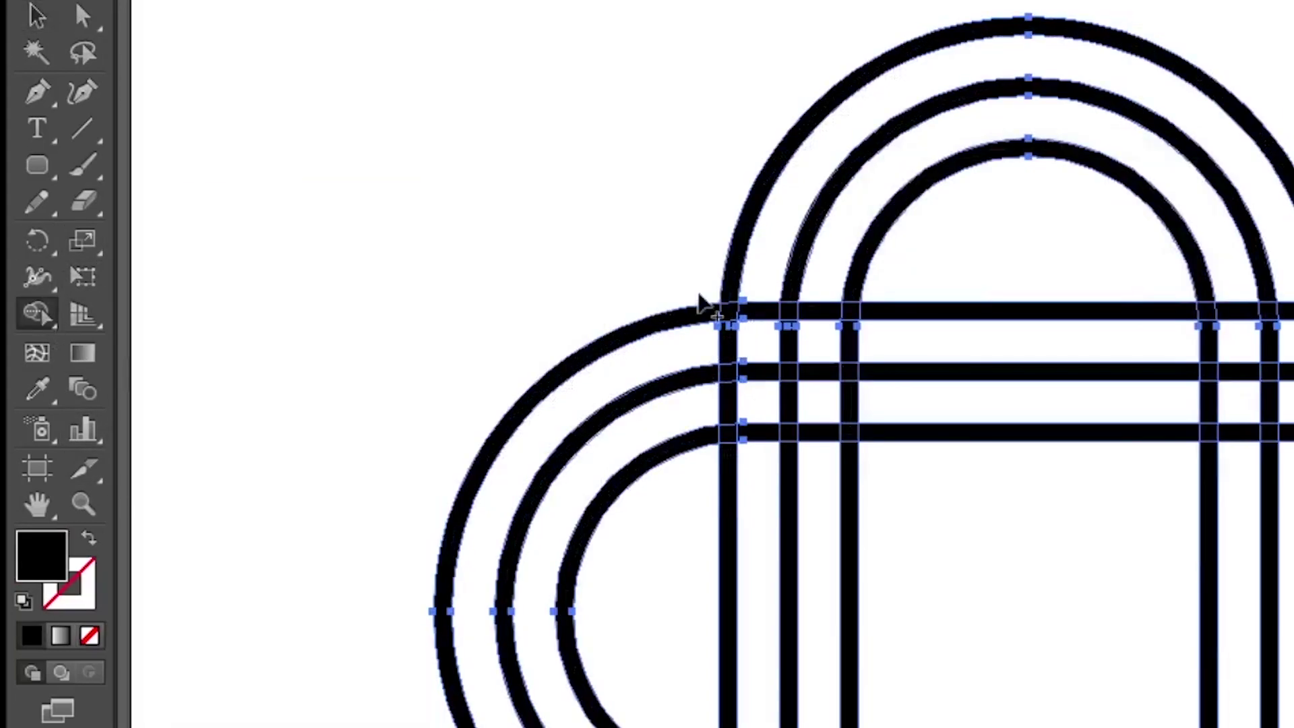
left_click_drag(766, 270, 757, 465)
left_click_drag(821, 273, 818, 465)
left_click_drag(730, 455, 734, 335)
left_click_drag(789, 461, 793, 341)
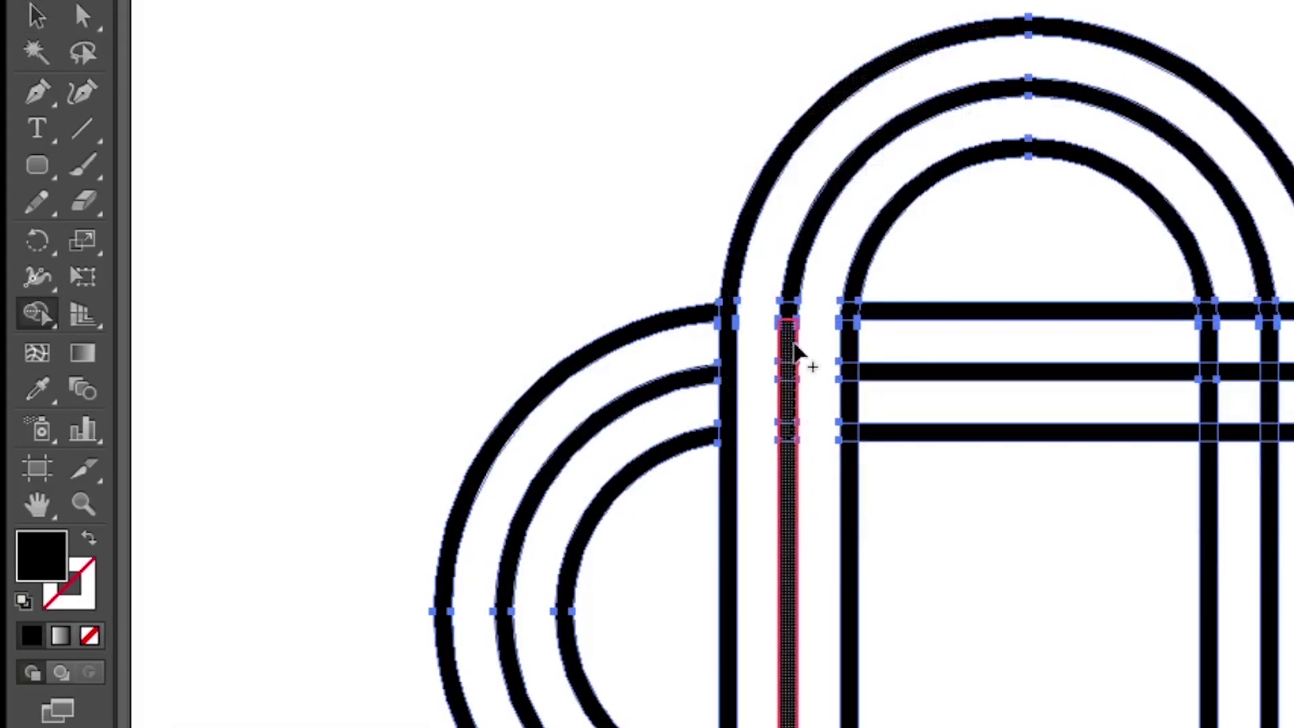
Step: Delete the vertical pieces between the horizontal bands at the lower-left crossing and merge the horizontal bands across it
scroll(855, 286, "down", 3)
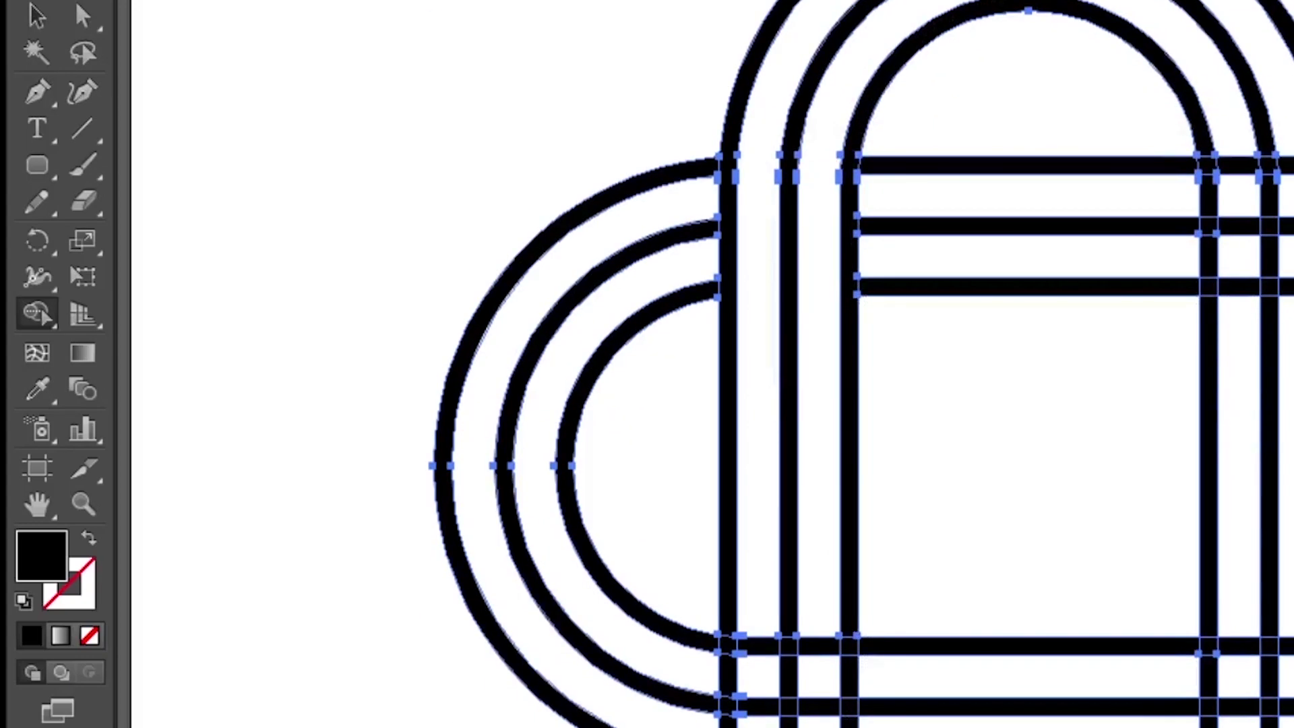
left_click_drag(921, 672, 708, 678)
left_click_drag(890, 722, 711, 724)
left_click(1054, 676)
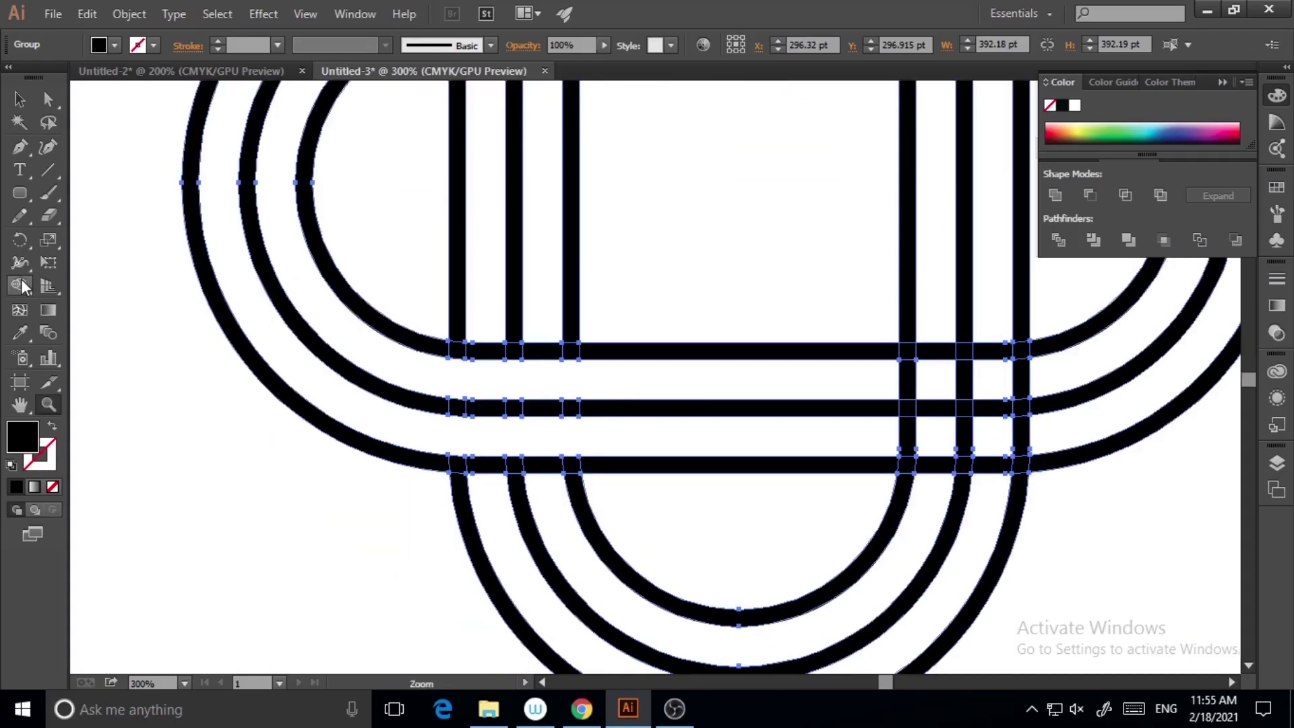
left_click(24, 286)
left_click_drag(434, 346, 607, 351)
left_click_drag(442, 406, 606, 408)
left_click_drag(441, 463, 606, 465)
key("ctrl+minus")
key("ctrl+minus")
key("ctrl+minus")
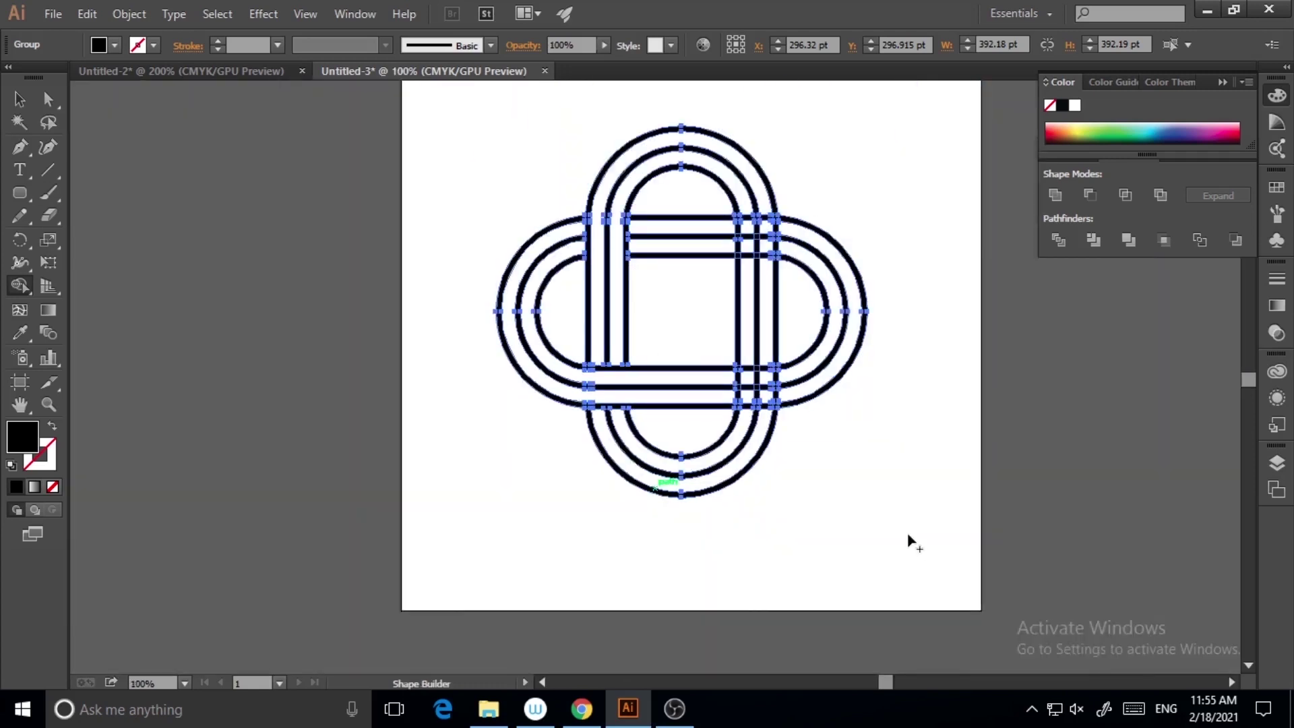
Step: Delete the vertical pieces between the horizontal bands at the upper-right crossing and merge the horizontal bands across it
left_click(49, 405)
left_click(768, 282)
left_click(657, 329)
left_click(656, 329)
key("shift+m")
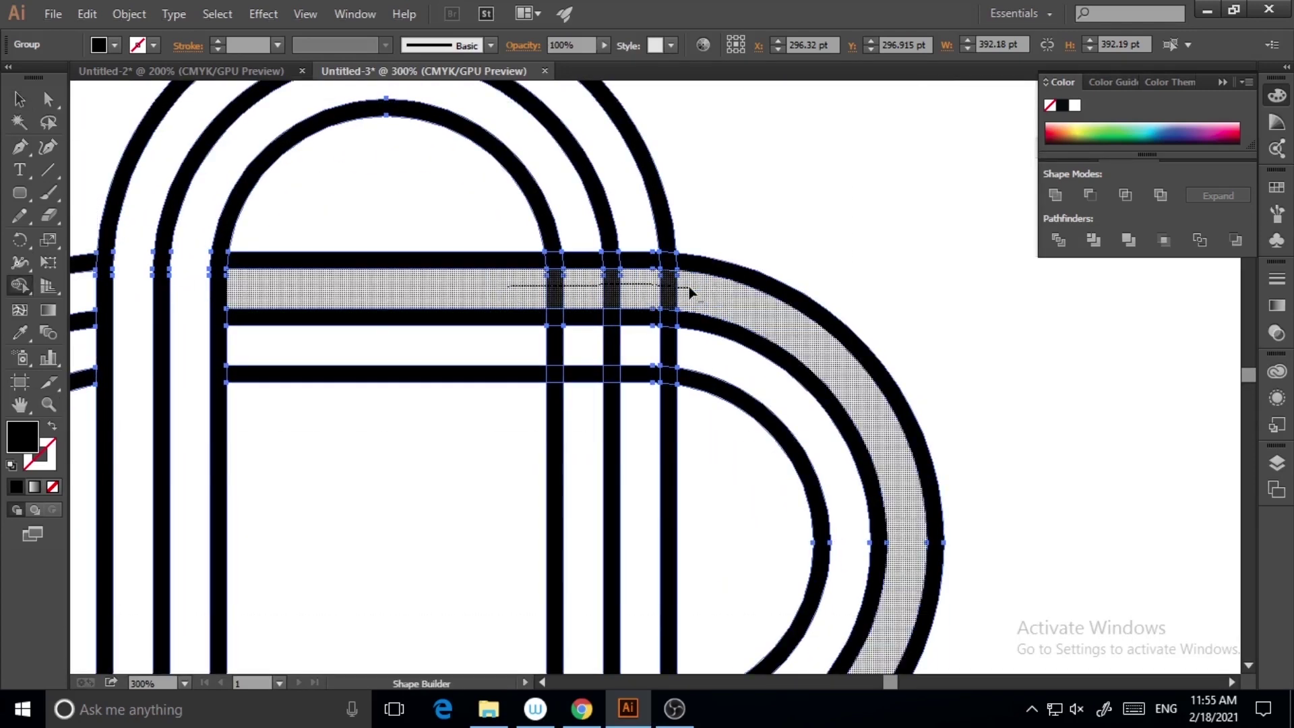
left_click_drag(507, 317, 669, 318)
left_click_drag(513, 261, 669, 263)
left_click_drag(505, 374, 669, 376)
key("ctrl+minus")
key("ctrl+minus")
key("ctrl+minus")
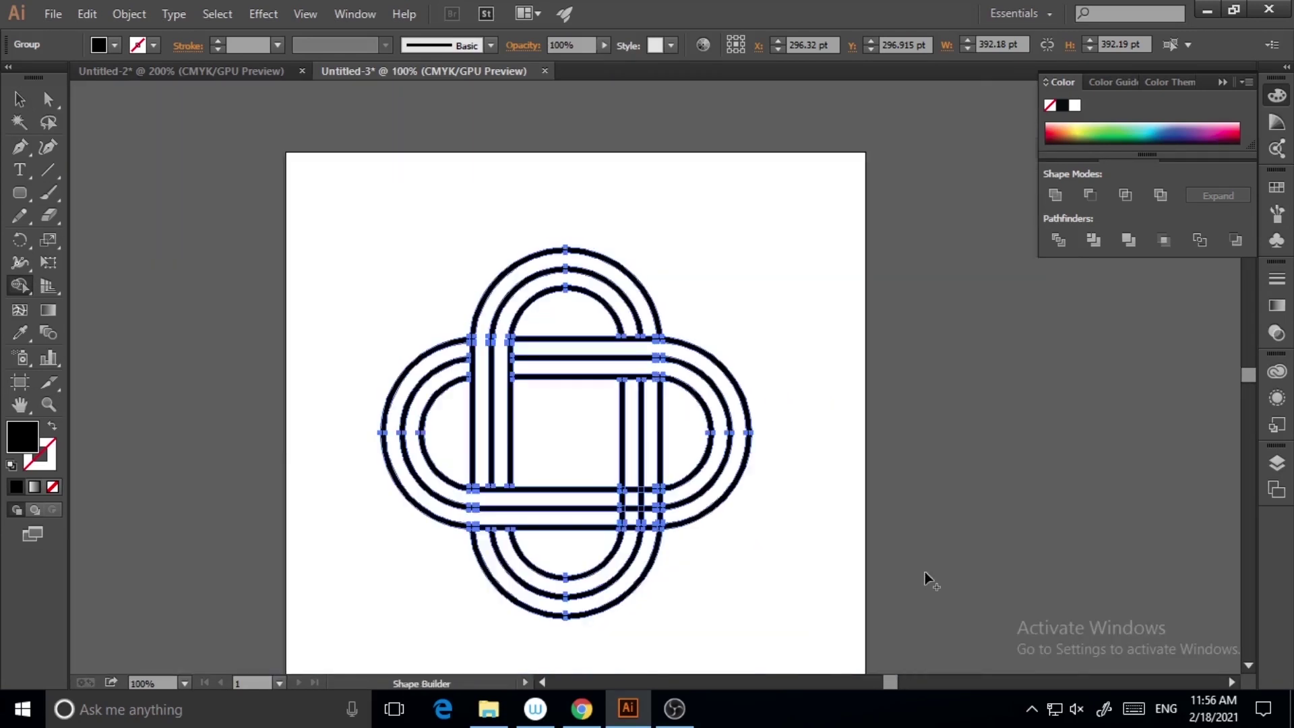
Step: Delete the horizontal pieces between the vertical bands at the lower-right crossing with Shape Builder
left_click(50, 406)
left_click(658, 431)
left_click(23, 284)
left_click_drag(568, 381, 568, 529)
left_click_drag(628, 377, 627, 529)
Step: Merge the segments of the three vertical bands through the lower-right crossing so they pass over the horizontal bands
left_click(49, 406)
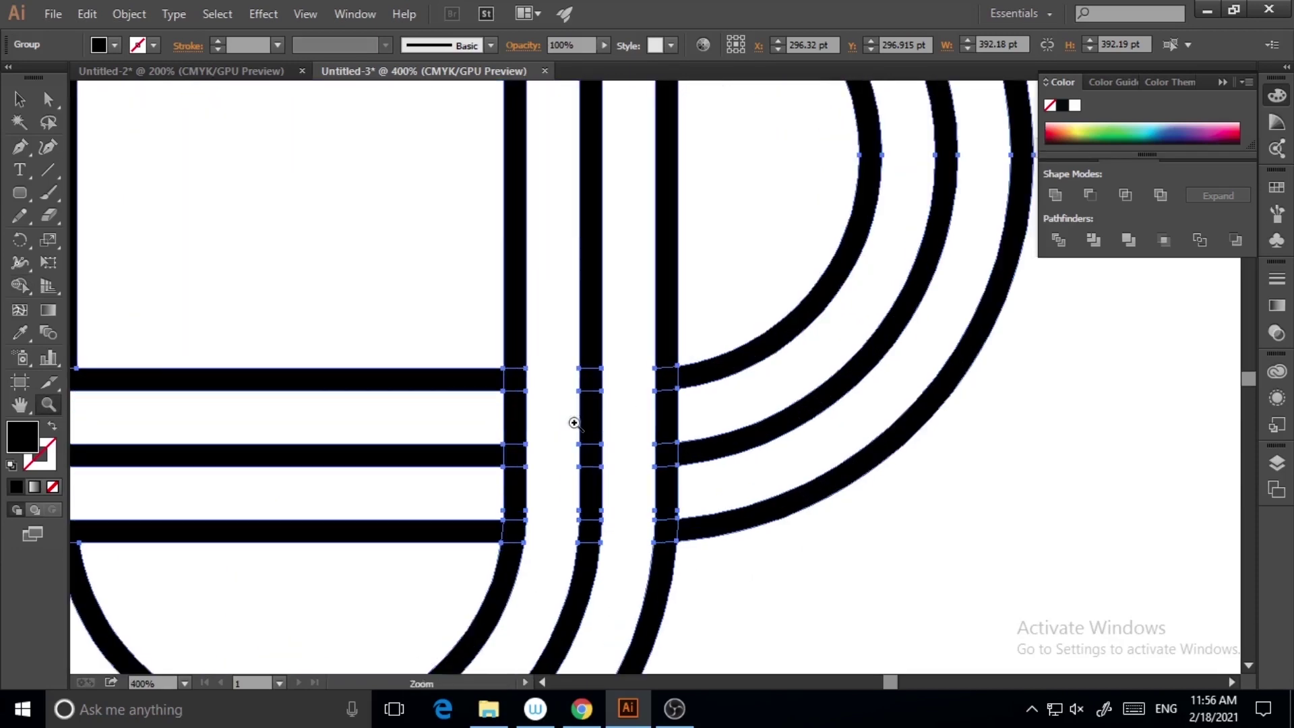
left_click(22, 286)
left_click_drag(573, 313, 574, 555)
left_click_drag(687, 313, 687, 560)
left_click_drag(573, 525, 561, 611)
left_click_drag(801, 313, 800, 566)
key("ctrl+minus")
key("ctrl+minus")
key("ctrl+minus")
key("ctrl+minus")
scroll(893, 382, "up", 5)
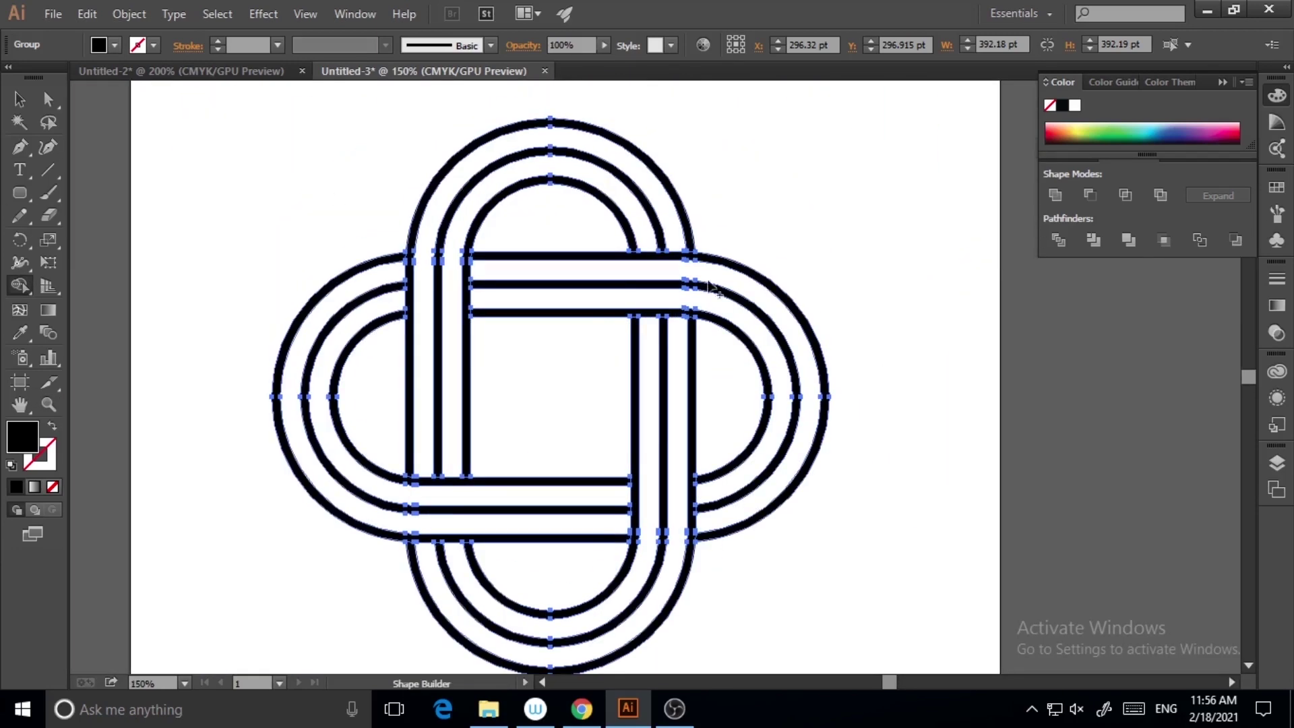
Step: Select the whole interlaced knot and rotate it 45° clockwise
scroll(674, 377, "down", 2)
left_click(20, 99)
left_click(297, 116)
left_click_drag(297, 116, 908, 504)
scroll(909, 505, "up", 2)
left_click_drag(838, 138, 944, 203)
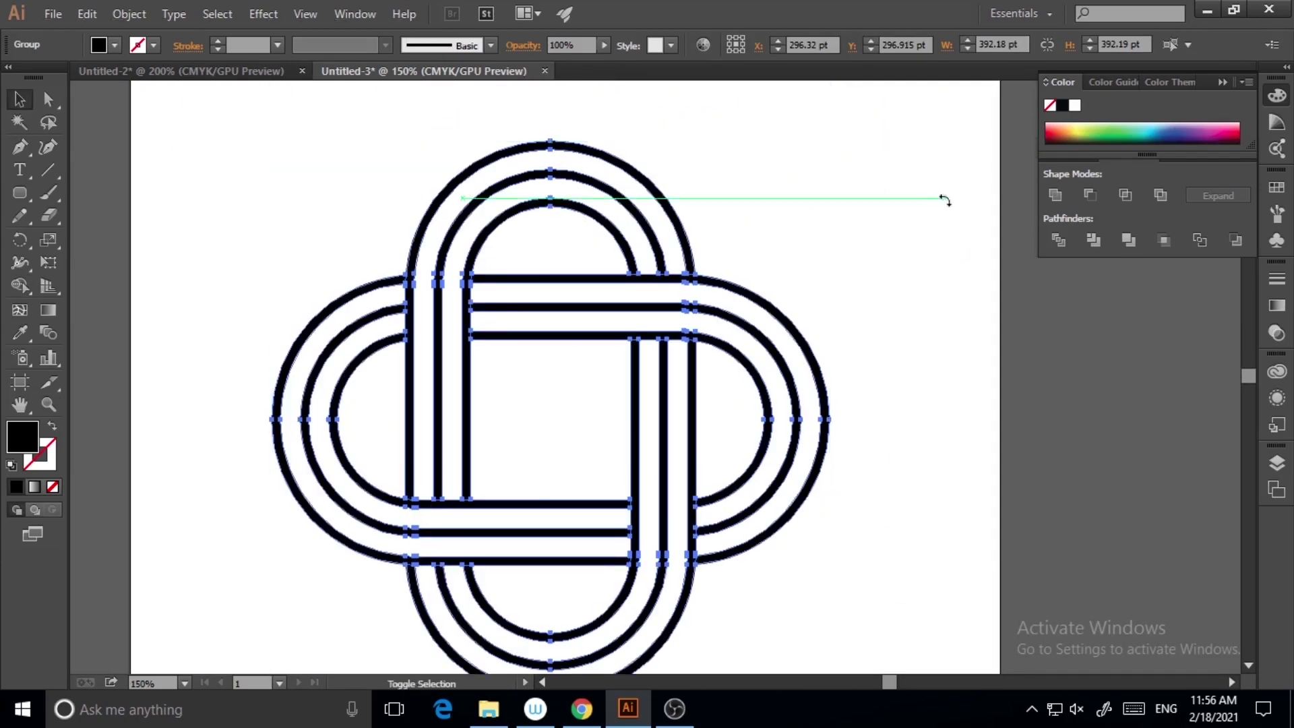
key("alt+shift")
key("ctrl+minus")
left_click(860, 269)
left_click(741, 342)
left_click_drag(779, 211, 896, 305)
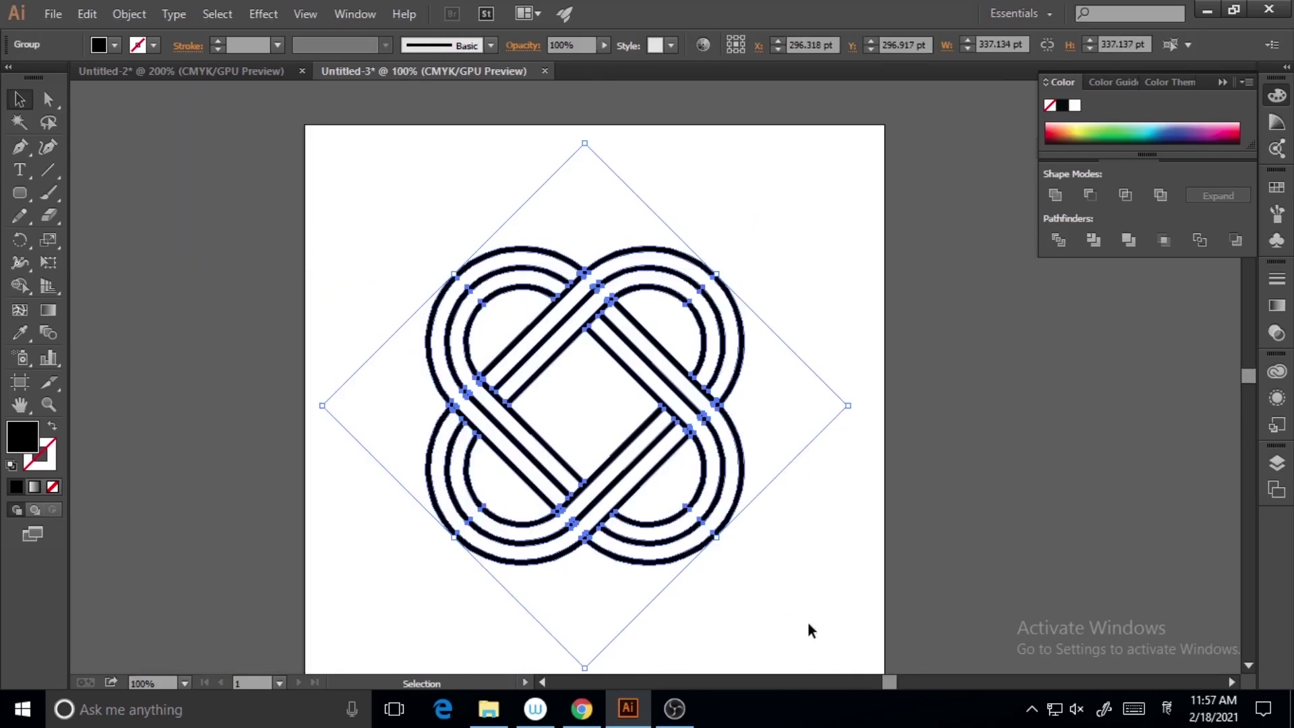
Step: Draw a closed black polygon with the Pen tool that follows the outer crossings and covers the knot's two lower loops
left_click(808, 623)
key("p")
scroll(562, 512, "up", 2)
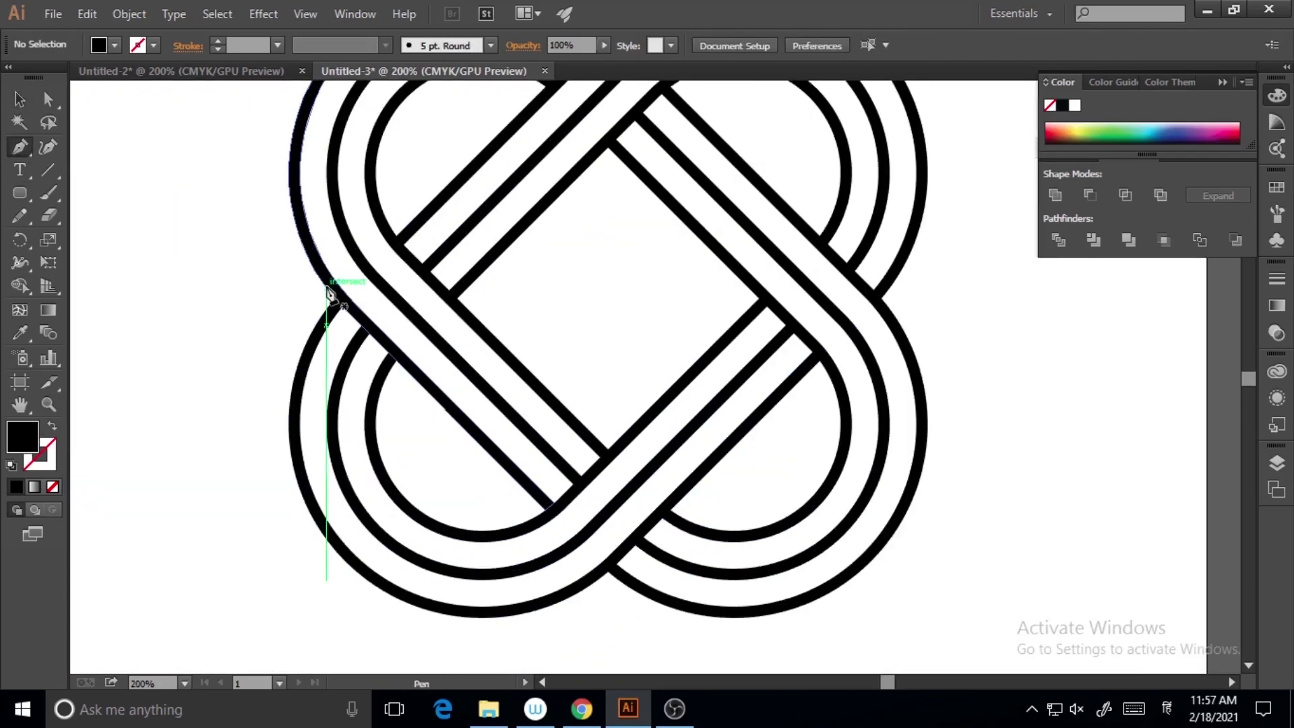
left_click(328, 290)
left_click(608, 570)
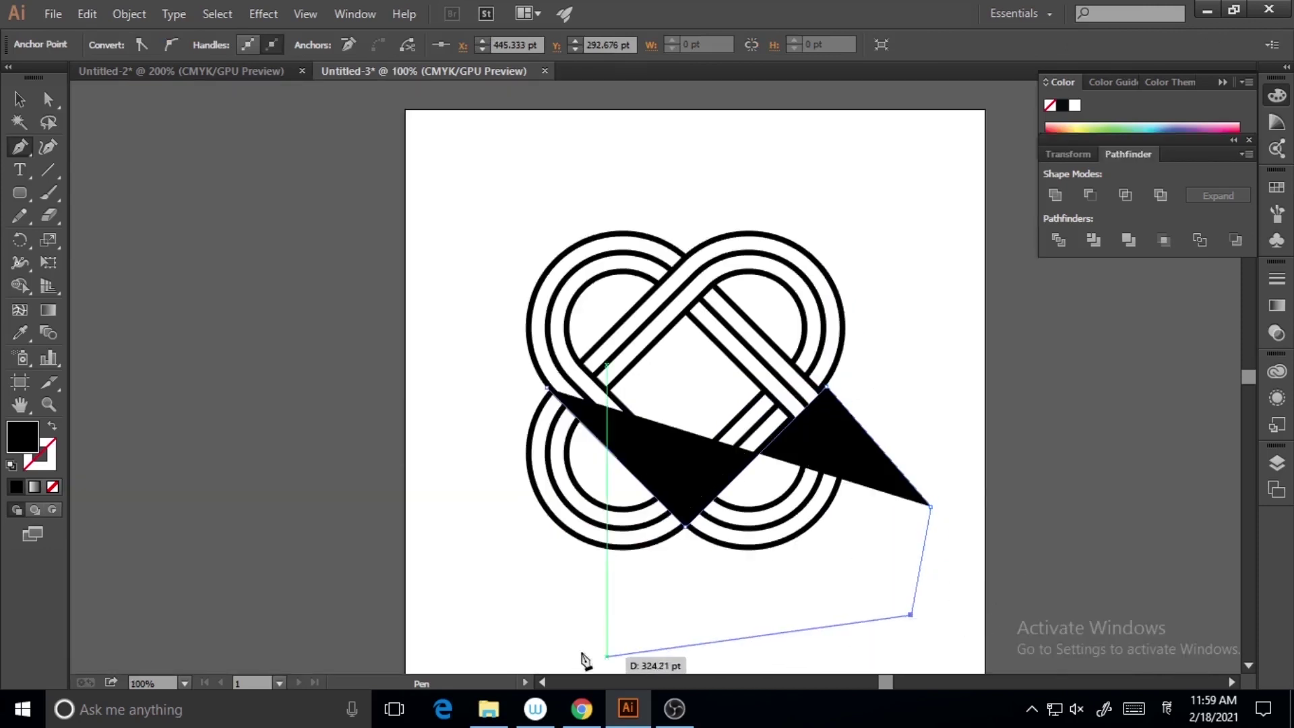
left_click(583, 643)
left_click(475, 522)
left_click(532, 389)
left_click(547, 387)
Step: Subtract the polygon from the knot as a compound shape with Minus Front and expand its appearance
left_click(20, 101)
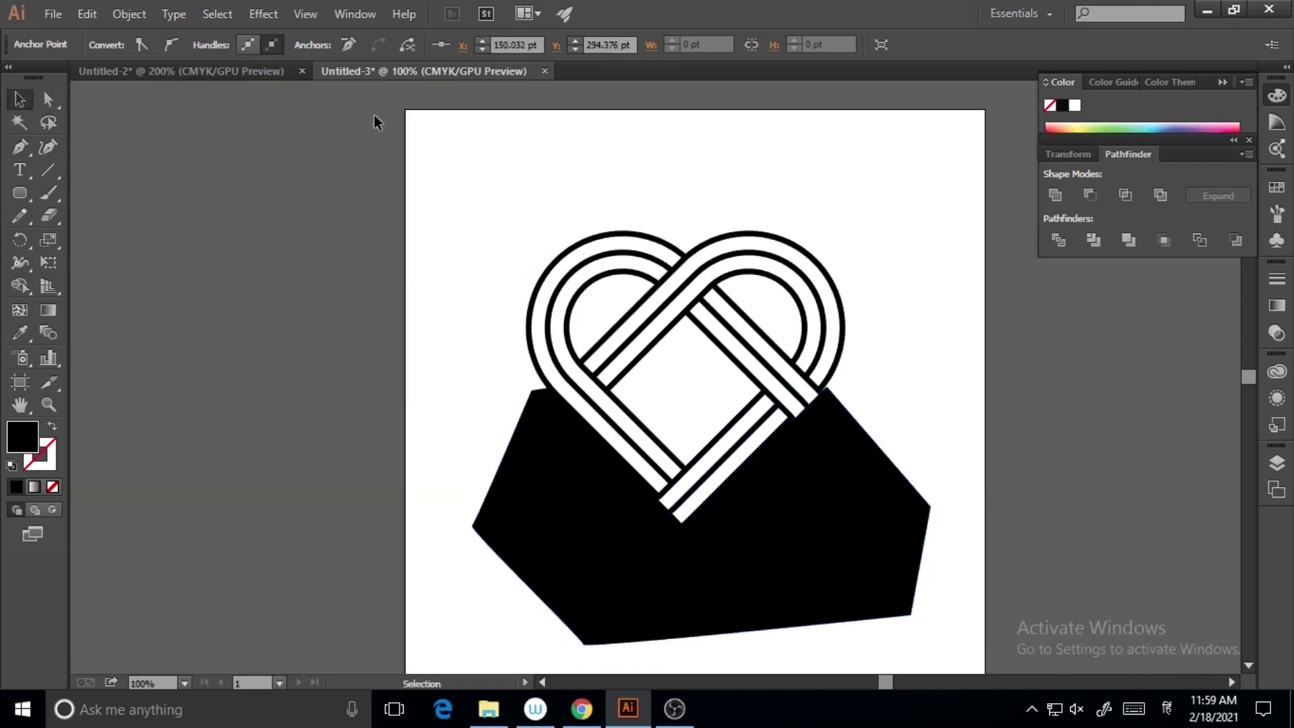
left_click_drag(375, 121, 843, 549)
left_click(1090, 195)
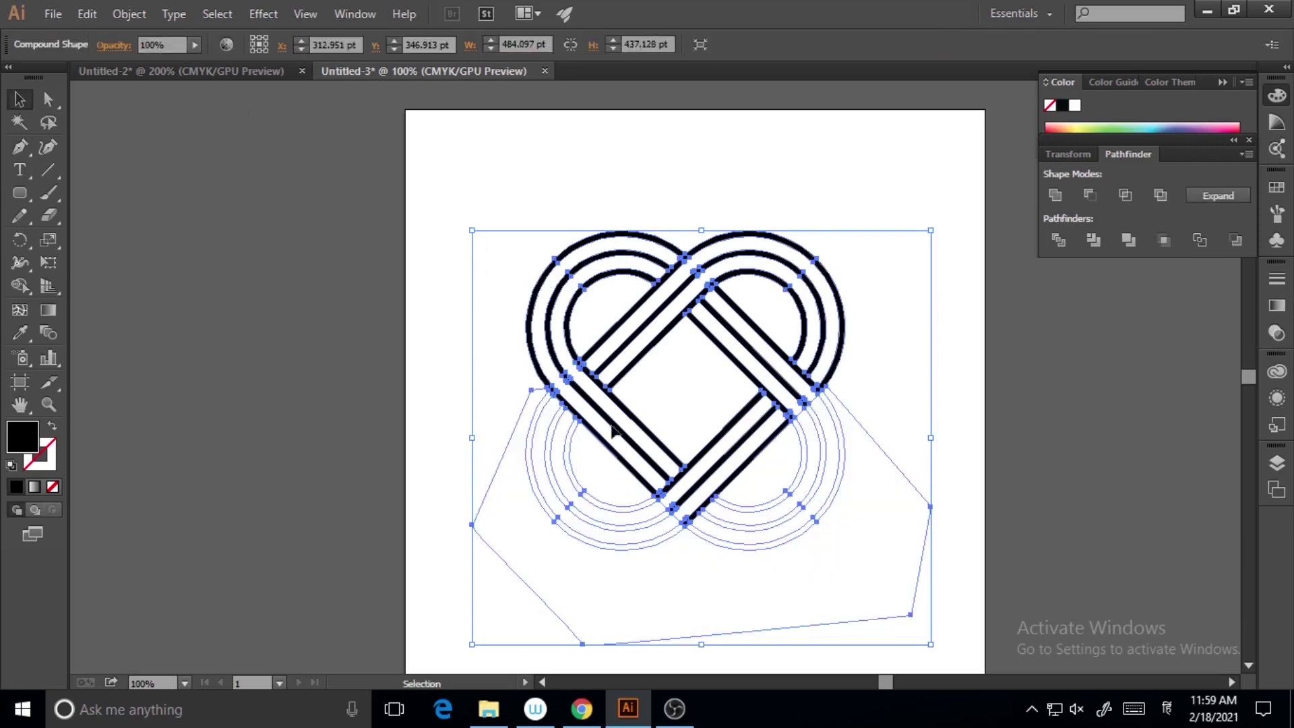
left_click(129, 14)
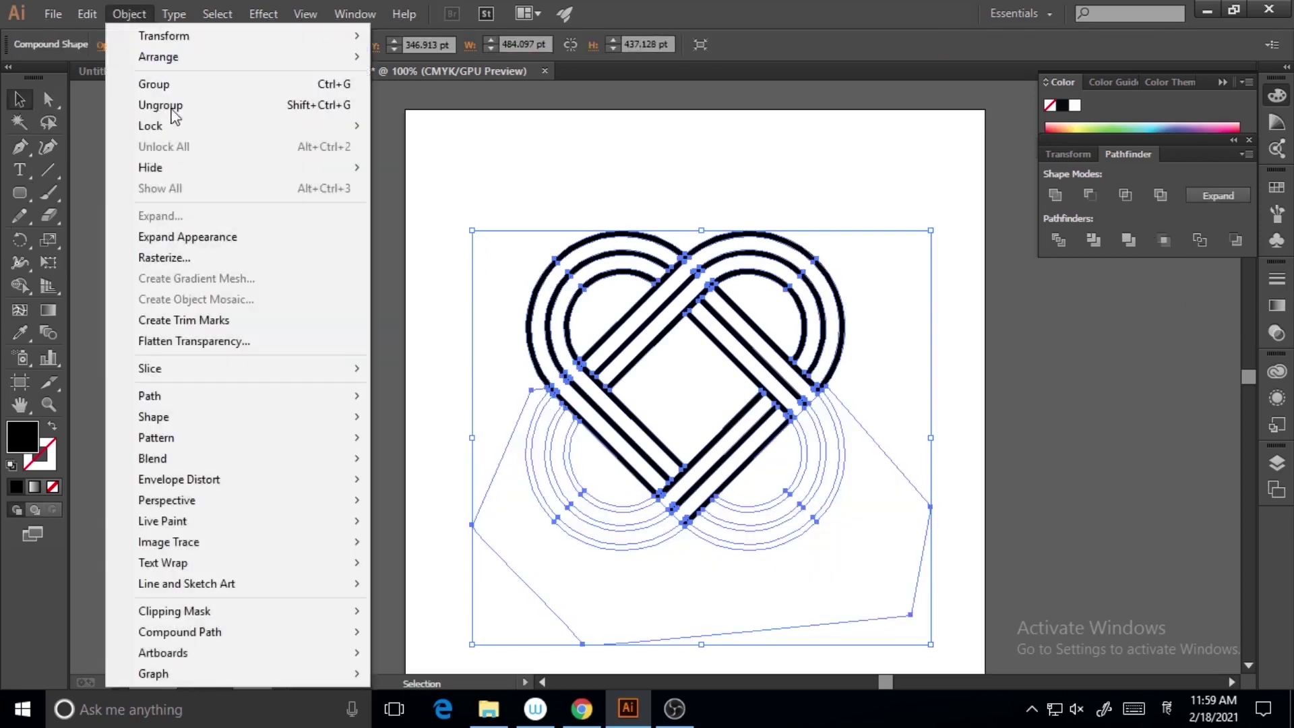
left_click(176, 243)
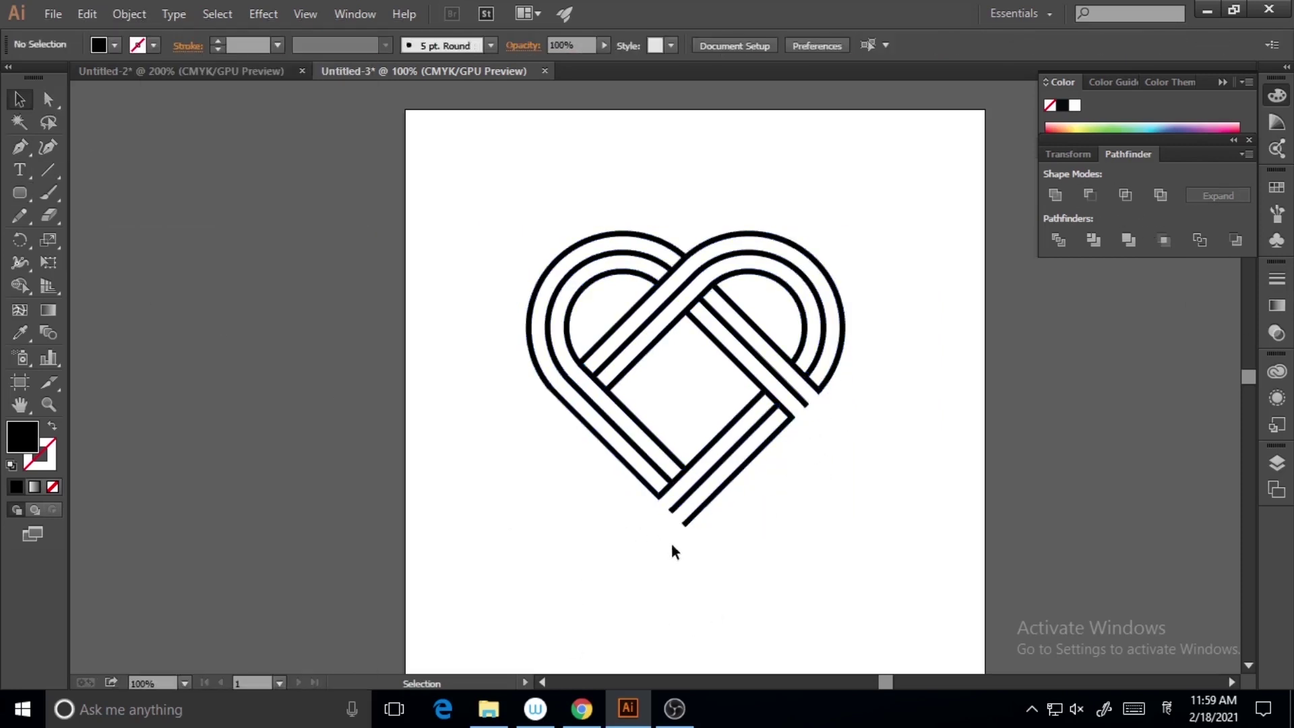
Step: Rotate the heart 45° counter-clockwise so its bands run horizontally and vertically, and deselect it
mouse_move(546, 703)
left_click(780, 477)
left_click(696, 438)
left_click(701, 463)
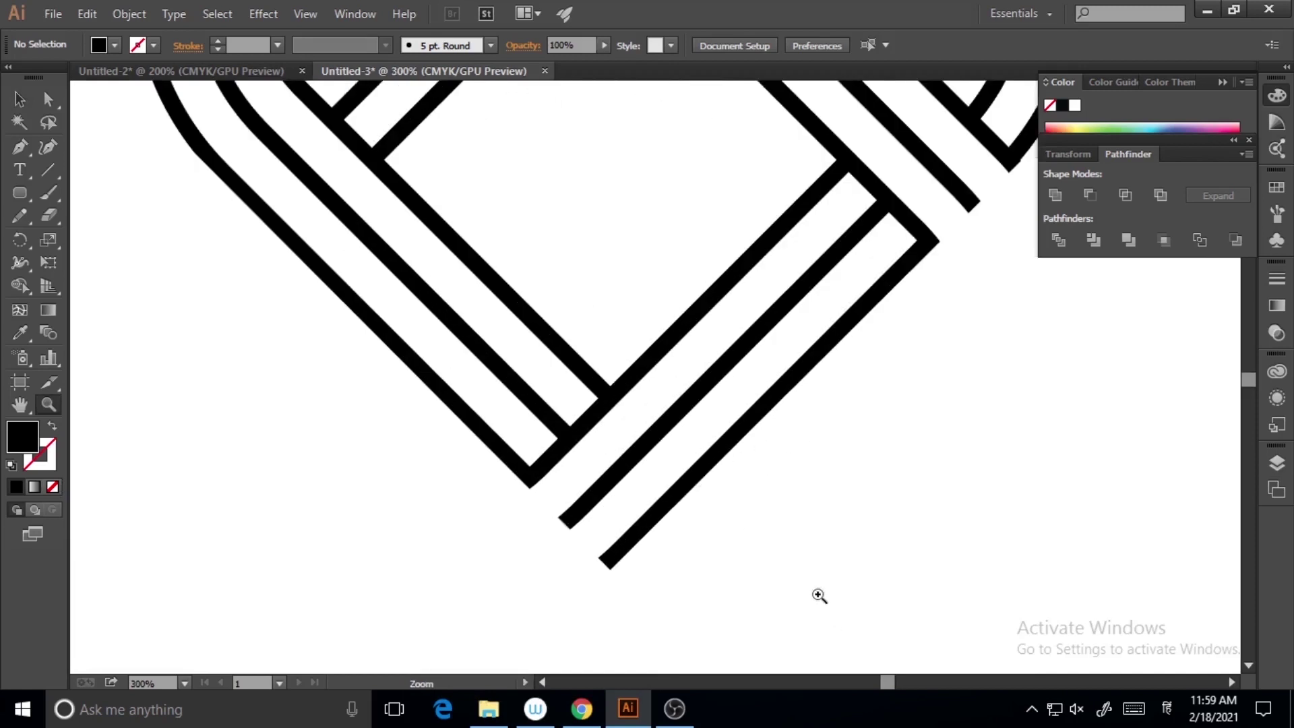
key("ctrl+0")
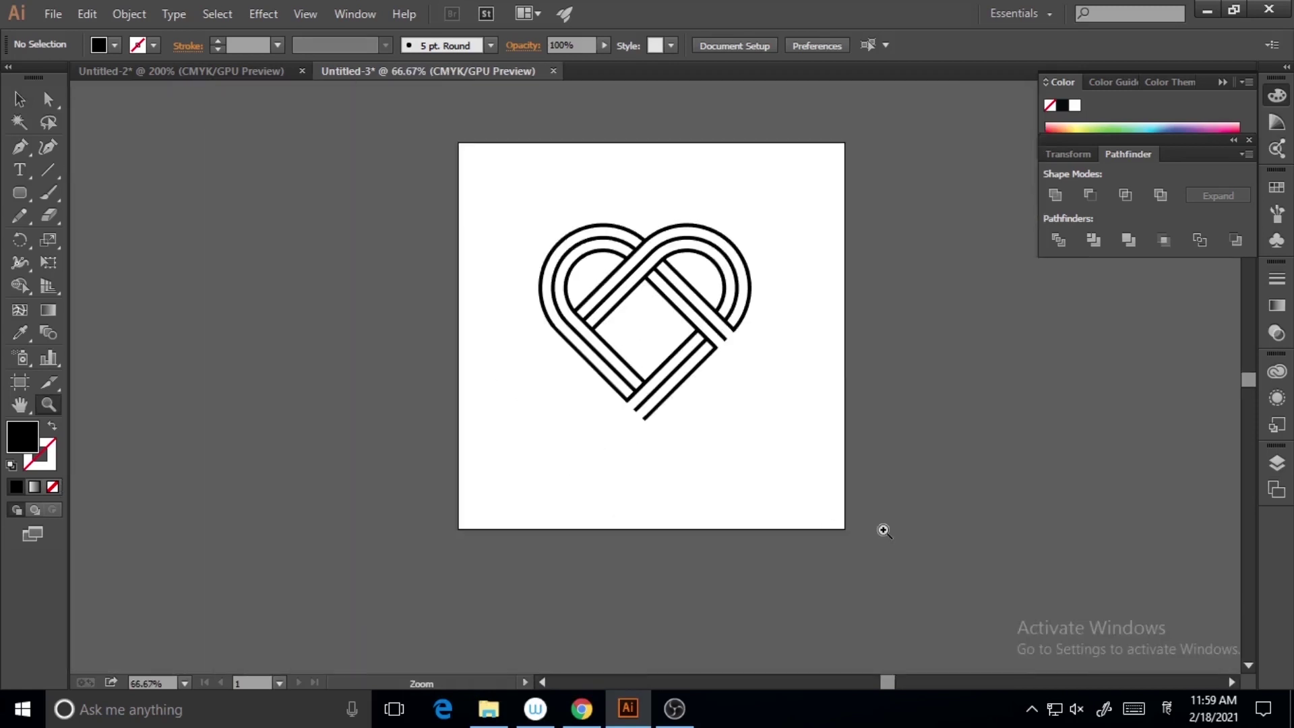
left_click(19, 100)
left_click_drag(518, 172, 799, 280)
left_click(48, 405)
double_click(704, 327)
left_click(19, 100)
left_click(680, 485)
Step: Draw a narrow black vertical rectangle across the open right ends of the three horizontal bands to close them
left_click(51, 407)
double_click(624, 351)
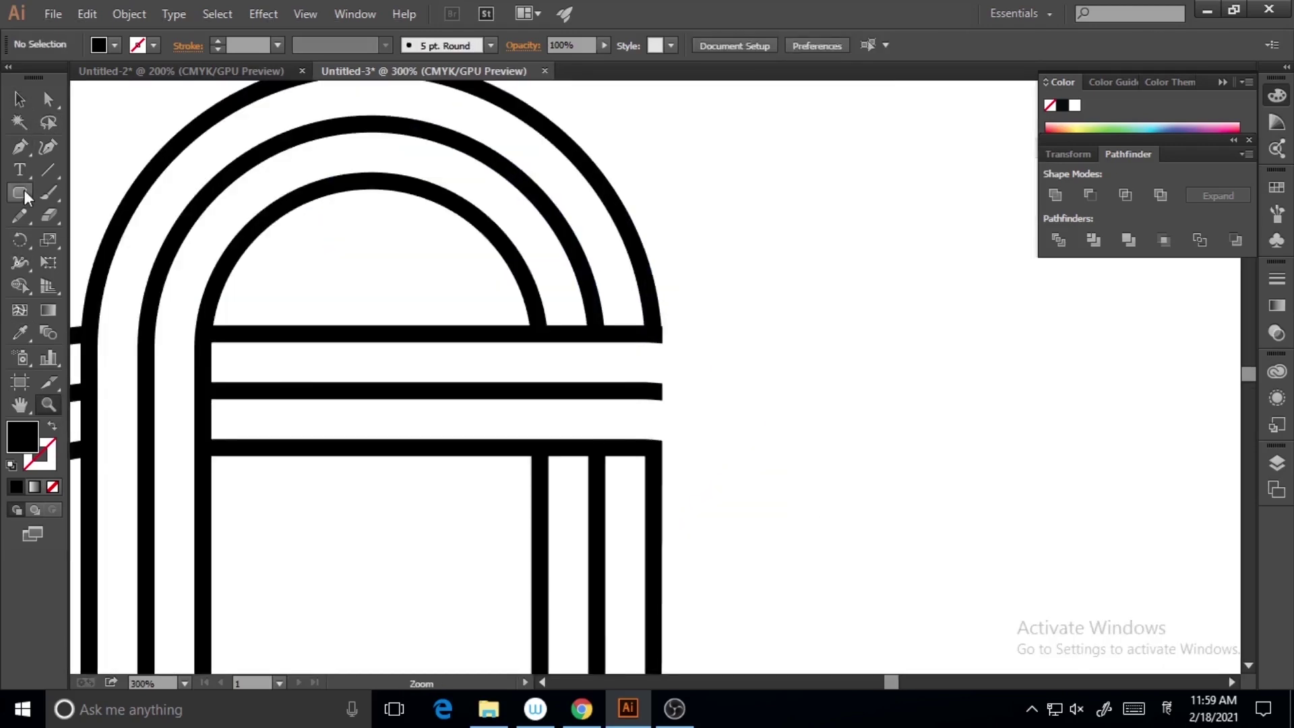
left_click_drag(23, 194, 64, 195)
left_click_drag(645, 327, 663, 456)
left_click(19, 100)
left_click(701, 472)
left_click(48, 405)
triple_click(655, 367)
left_click(698, 377)
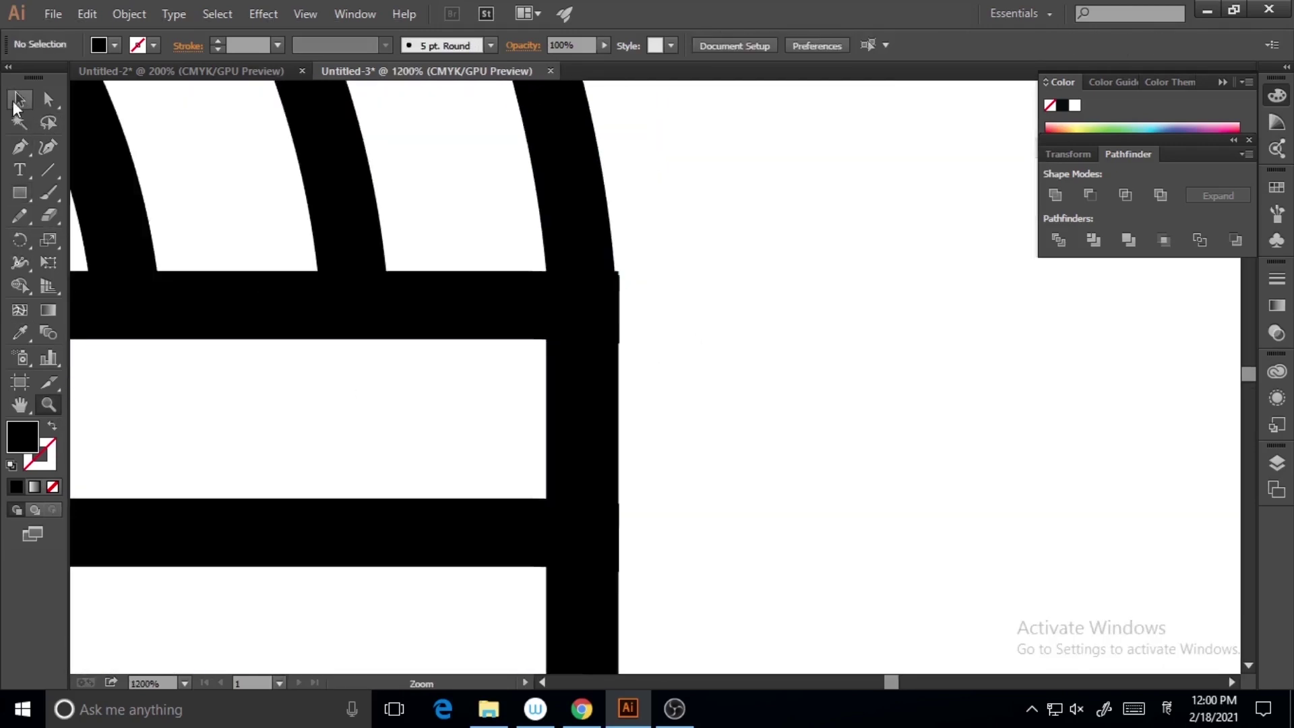
left_click(14, 102)
left_click(619, 296)
left_click(793, 455)
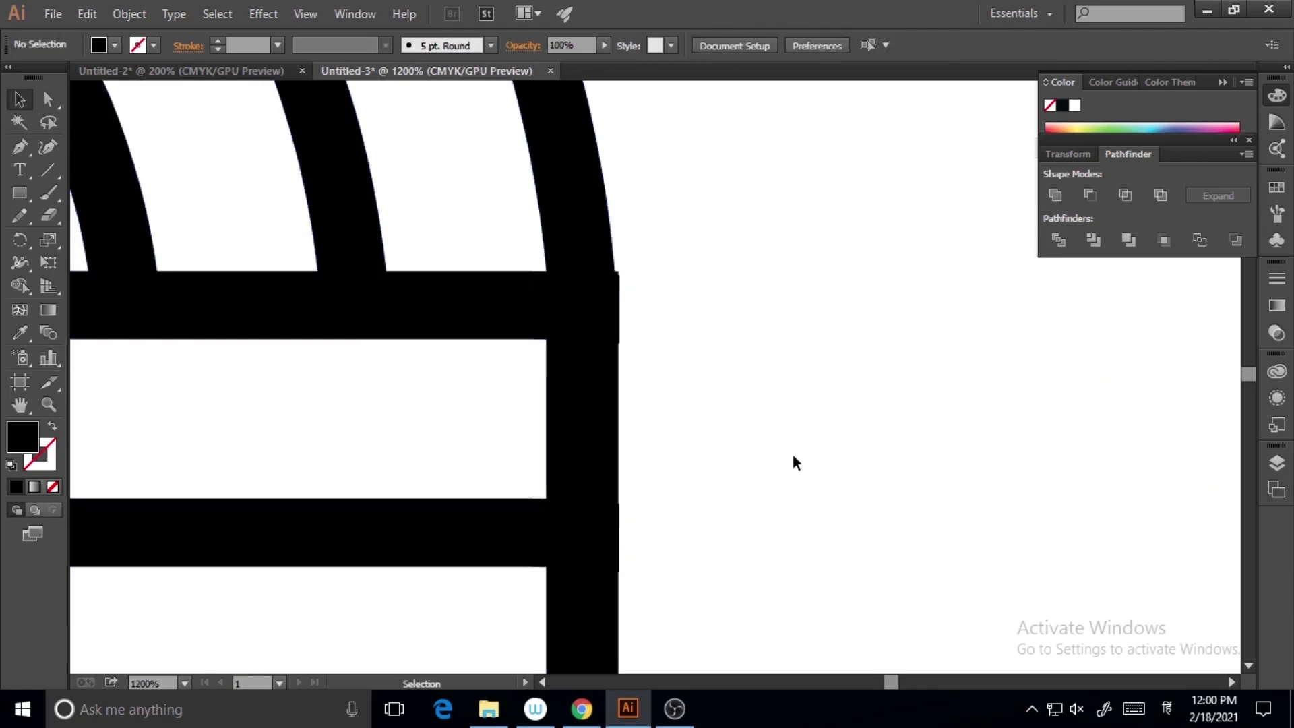
Step: Draw a black rectangle about 46 × 6 pt across the open bottom ends of the three vertical bands
key("ctrl+minus")
key("ctrl+minus")
key("ctrl+minus")
key("ctrl+minus")
key("ctrl+minus")
scroll(760, 444, "down", 5)
left_click(48, 405)
left_click(657, 487)
left_click(641, 404)
left_click(21, 194)
left_click_drag(473, 333, 647, 355)
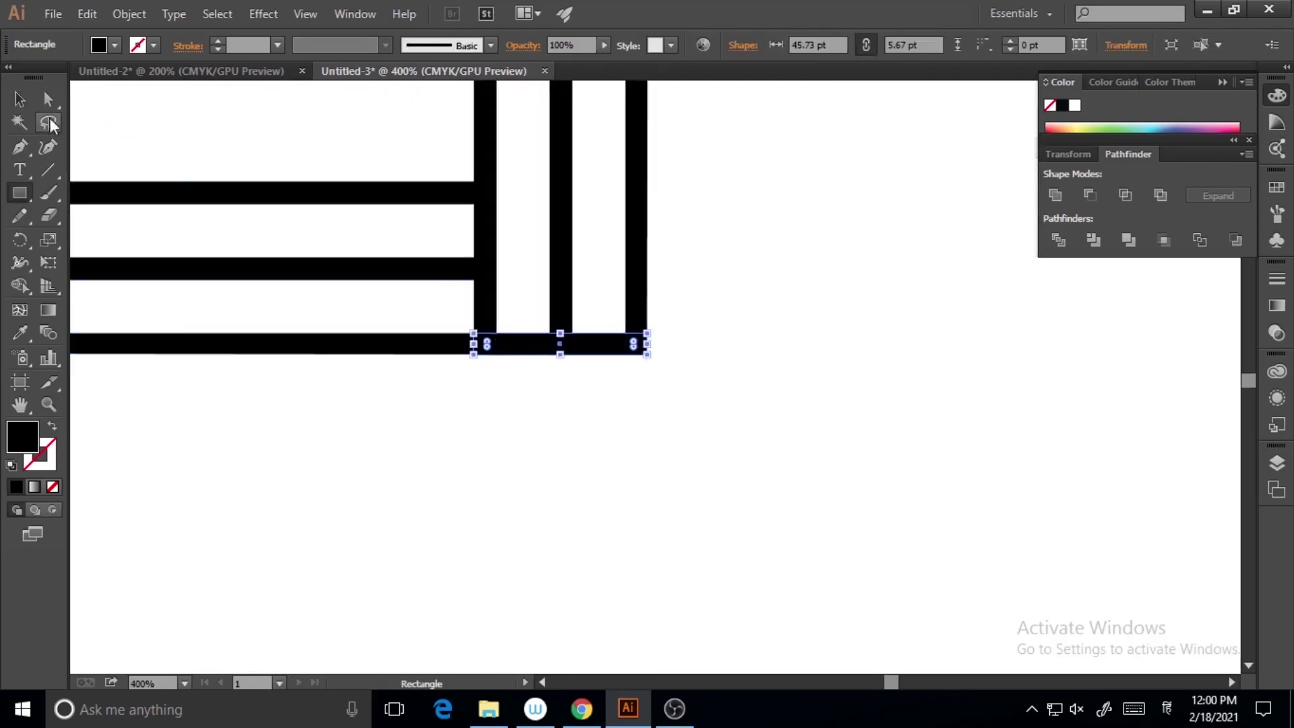
left_click(19, 100)
Step: Select all the artwork and switch the document to Outline view
key("ctrl+minus")
key("ctrl+minus")
key("ctrl+minus")
key("ctrl+minus")
key("ctrl+a")
left_click(305, 14)
left_click(370, 29)
left_click(48, 405)
triple_click(651, 378)
left_click(703, 402)
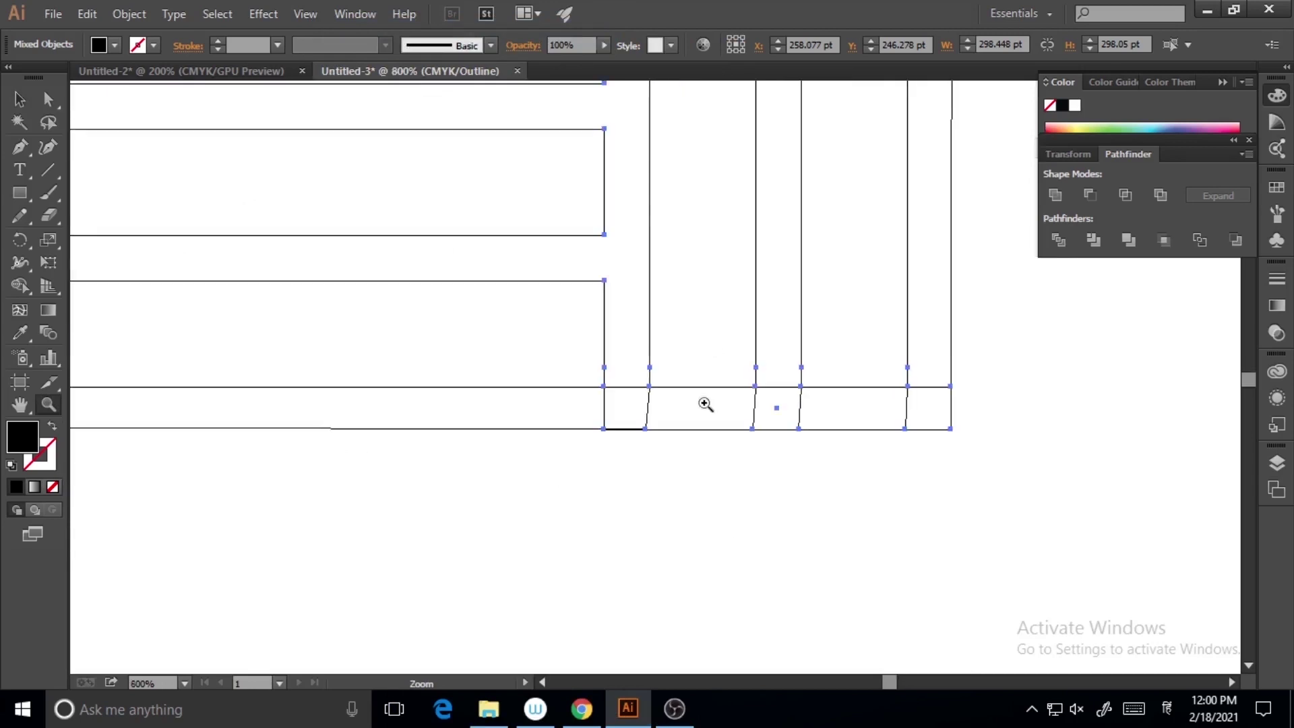
Step: Show the rulers and place vertical guides along both edges of the innermost vertical band at the bottom corner
left_click(19, 100)
key("ctrl+r")
left_click_drag(78, 256, 649, 354)
left_click_drag(78, 350, 604, 424)
left_click(48, 405)
double_click(684, 396)
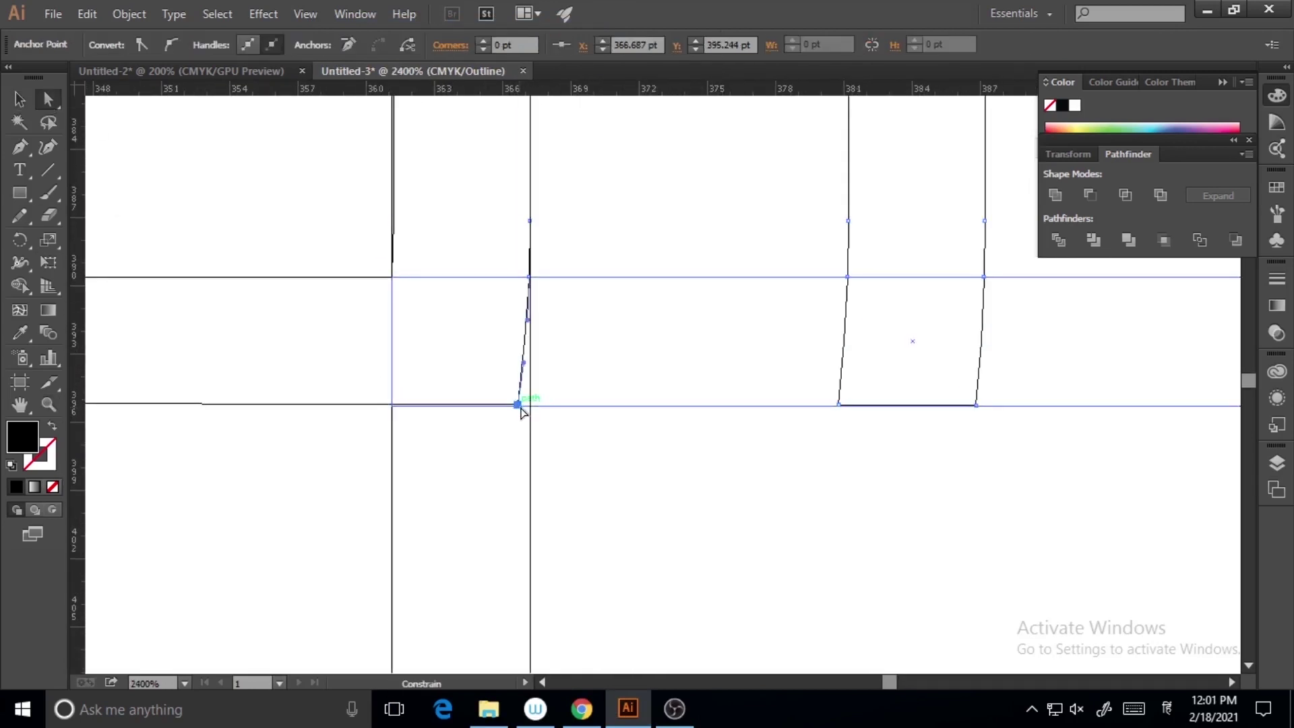
Step: Move the innermost vertical band's bottom right anchor onto its guide and add vertical guides along the middle band's edges
left_click_drag(521, 409, 534, 408)
left_click_drag(848, 346, 848, 347)
left_click_drag(78, 350, 985, 359)
Step: Try to move the middle vertical band's bottom corner anchors onto the guides, and undo the changes
left_click_drag(976, 406, 985, 406)
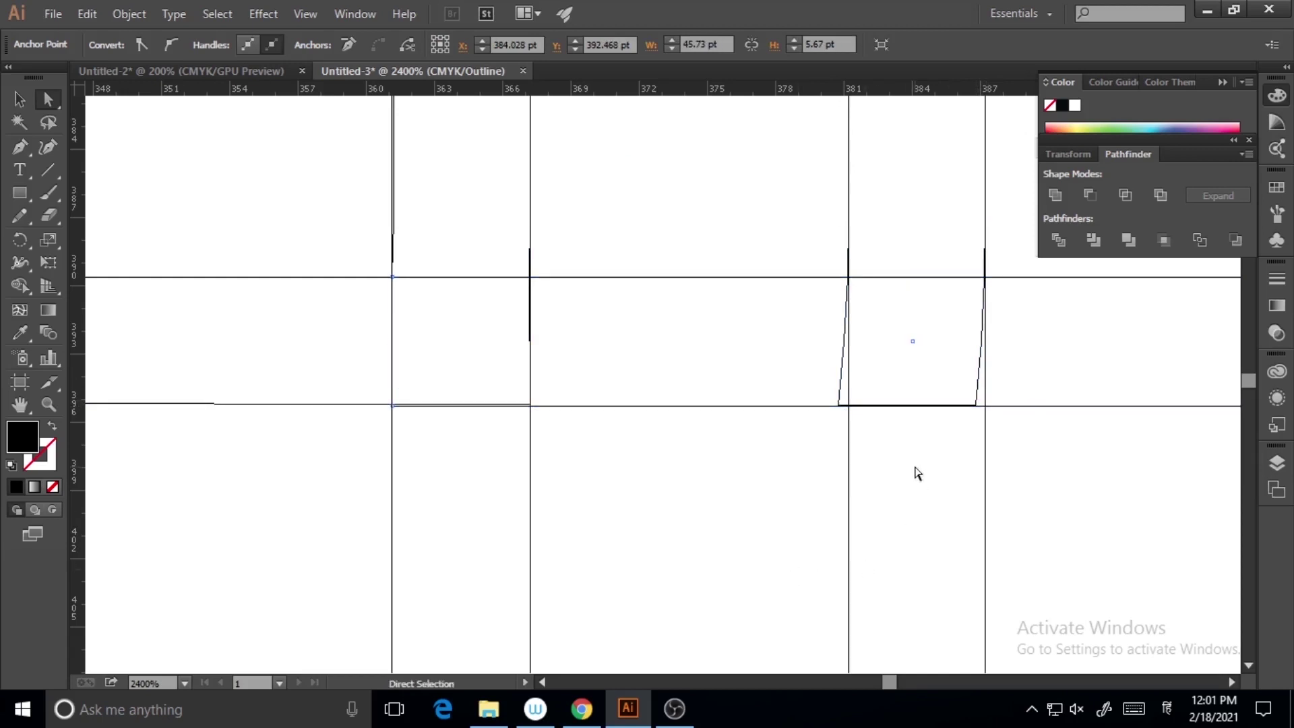
left_click(20, 100)
left_click(839, 406)
left_click(48, 100)
left_click_drag(976, 406, 985, 407)
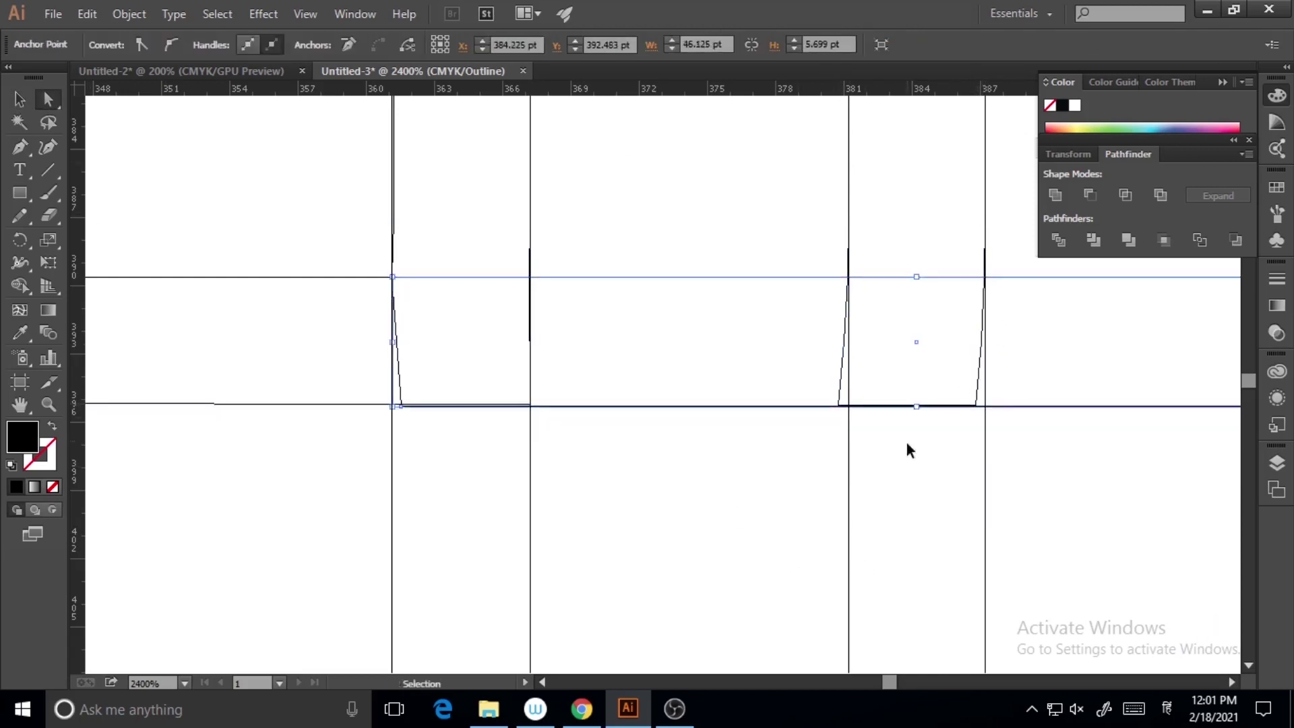
key("ctrl+z")
left_click(838, 406)
left_click_drag(839, 406, 849, 406)
key("ctrl+z")
Step: Move the middle vertical band's two bottom corner anchors onto the guides and adjust the handles to straighten its left edge
left_click(49, 405)
double_click(836, 376)
left_click(48, 100)
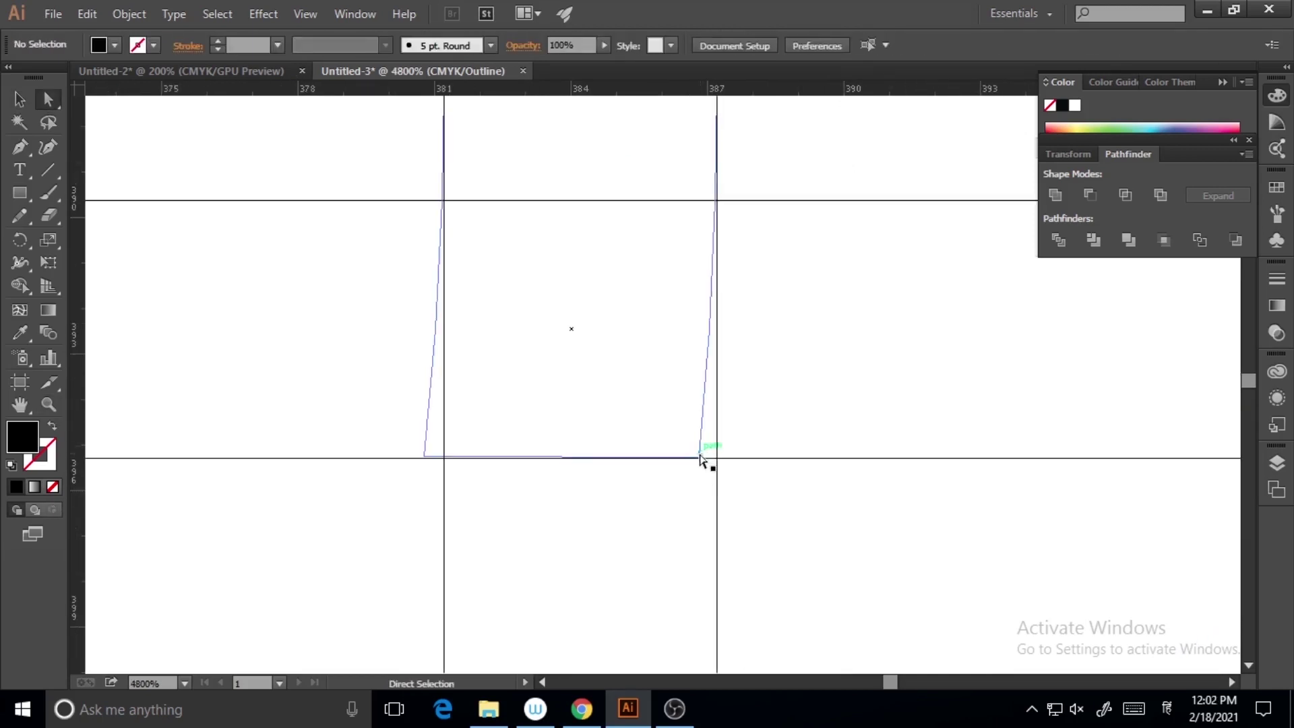
left_click_drag(699, 457, 717, 459)
left_click_drag(426, 457, 443, 459)
left_click_drag(451, 373, 443, 458)
left_click_drag(441, 282, 443, 201)
scroll(544, 318, "up", 3)
left_click(444, 497)
scroll(480, 587, "down", 3)
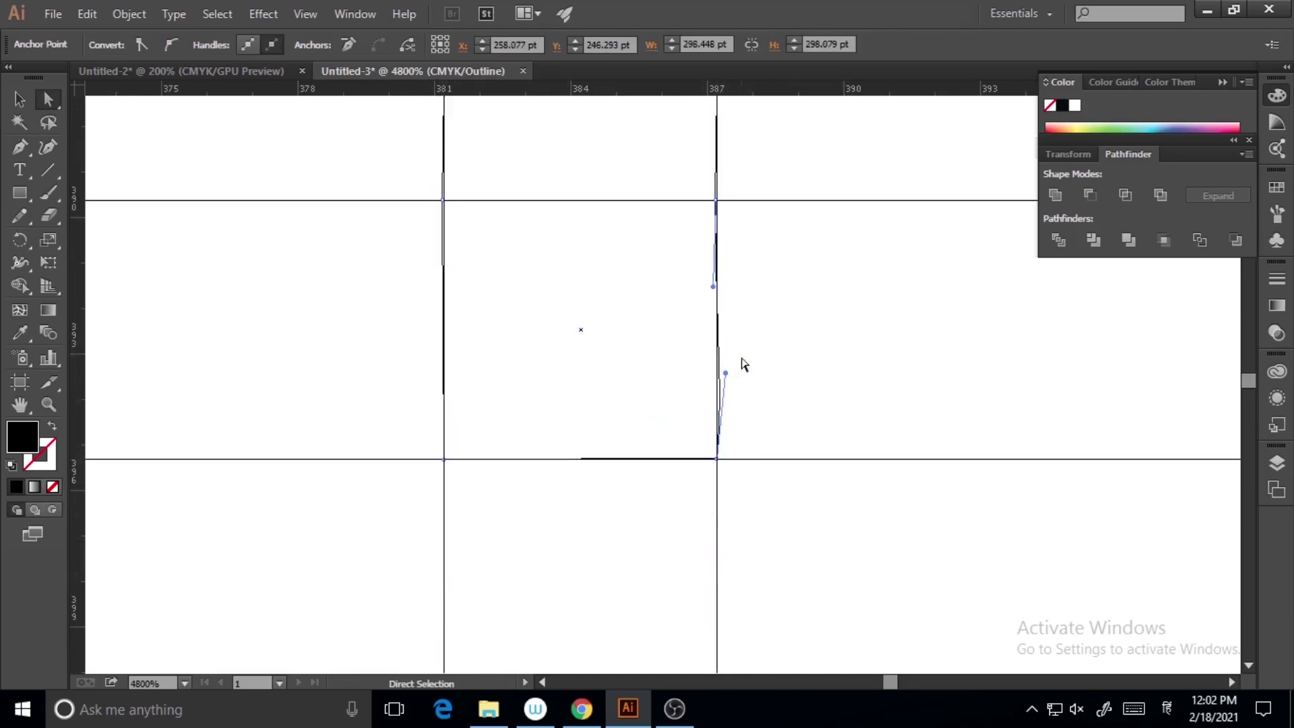
Step: Pull the direction handles on both edges of the middle vertical band onto their anchors near the bottom corner, straightening its sides
left_click_drag(725, 372, 716, 459)
left_click_drag(713, 287, 716, 201)
scroll(698, 450, "up", 3)
left_click(717, 498)
left_click(446, 492)
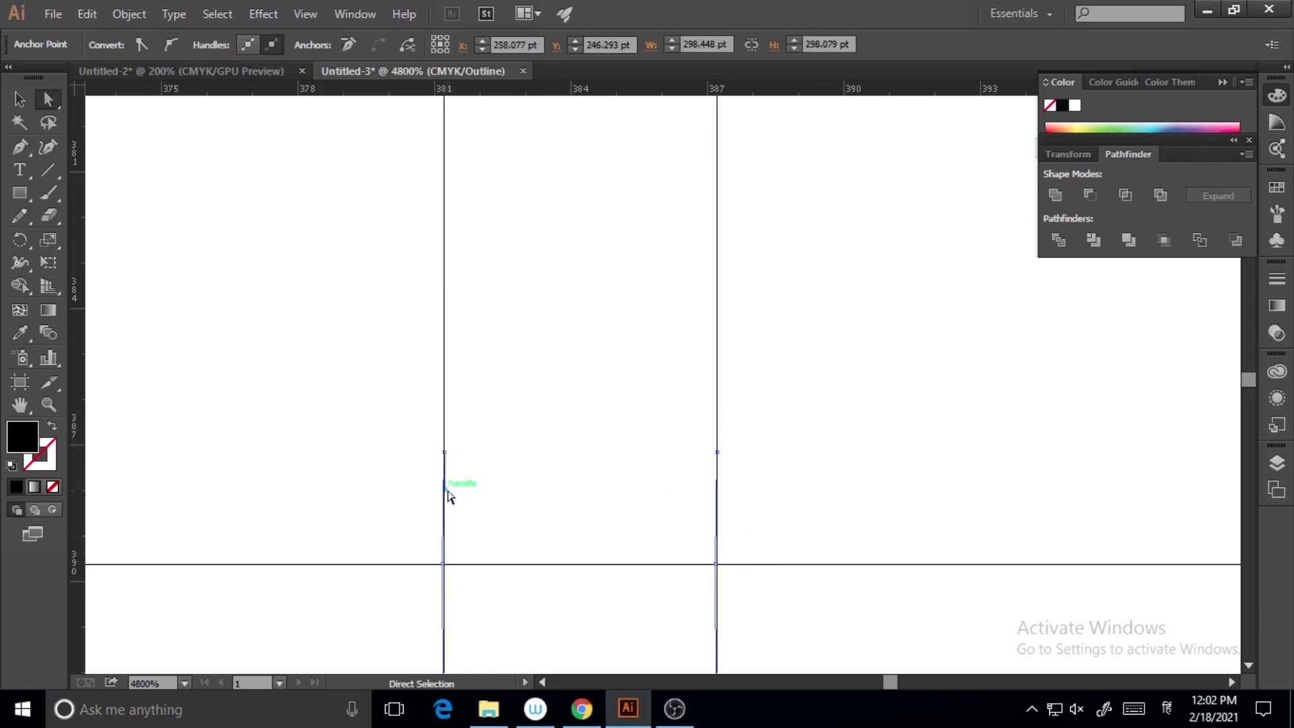
left_click_drag(445, 489, 445, 452)
left_click_drag(443, 528, 443, 564)
left_click(773, 475)
Step: Move the innermost vertical band's bottom left anchor onto the vertical guide along its left edge
scroll(824, 458, "down", 4)
key("ctrl+minus")
key("ctrl+minus")
key("ctrl+minus")
key("ctrl+minus")
key("ctrl+minus")
left_click(49, 408)
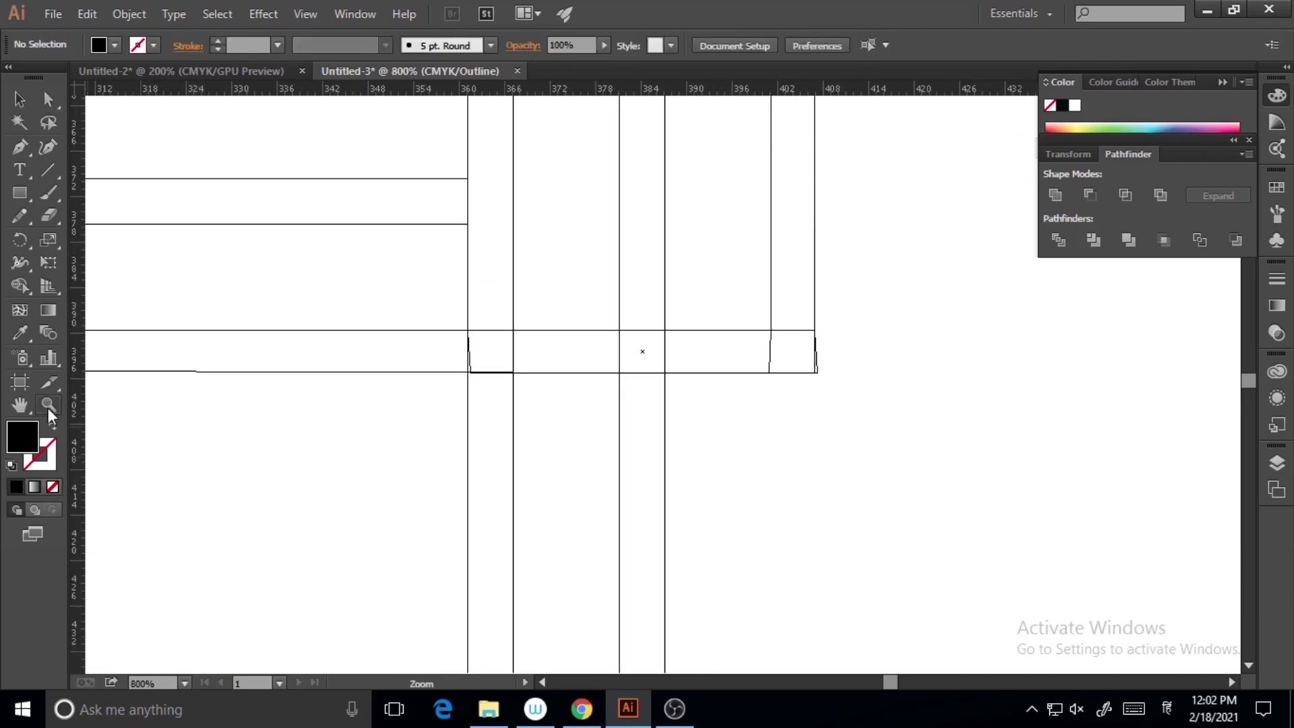
left_click_drag(455, 320, 525, 401)
left_click(48, 101)
left_click(550, 457)
left_click_drag(550, 456, 532, 455)
left_click(842, 283)
Step: Adjust the anchor along the innermost vertical band's left edge above the bottom corner to straighten that side
scroll(868, 470, "up", 4)
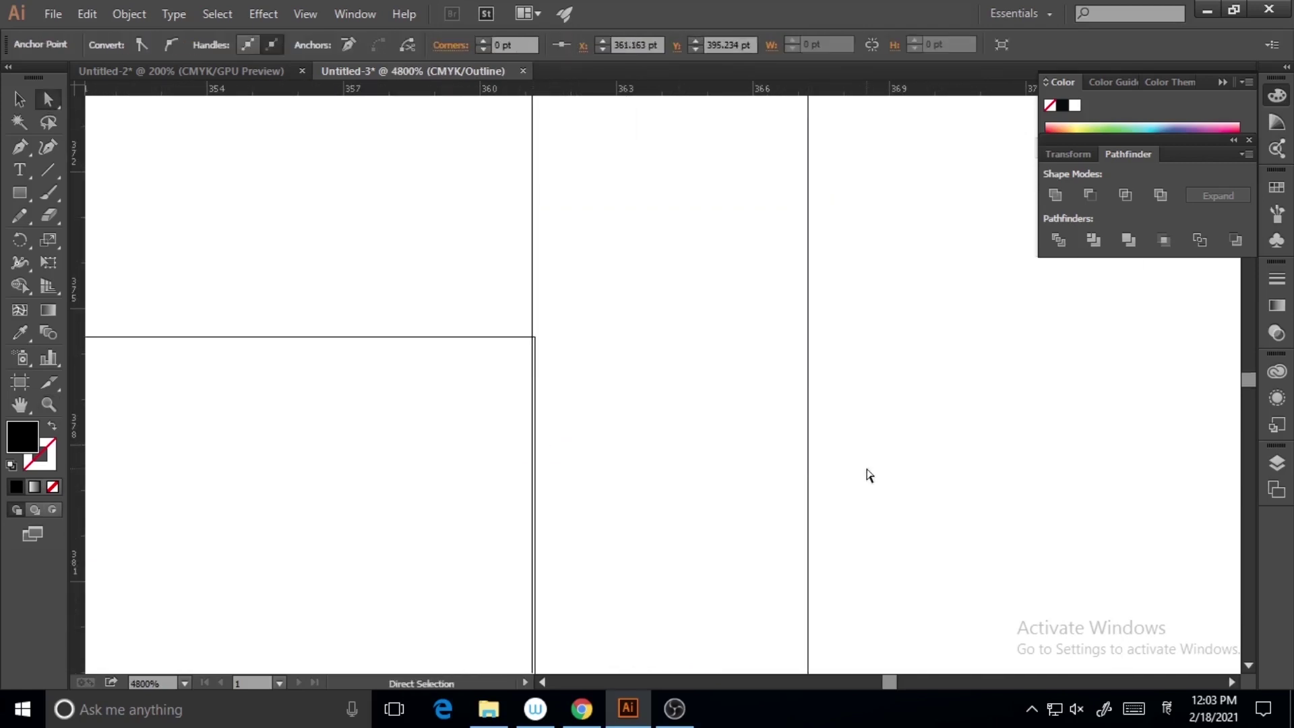
left_click_drag(535, 337, 535, 399)
scroll(532, 338, "down", 9)
scroll(647, 418, "up", 4)
right_click(650, 420)
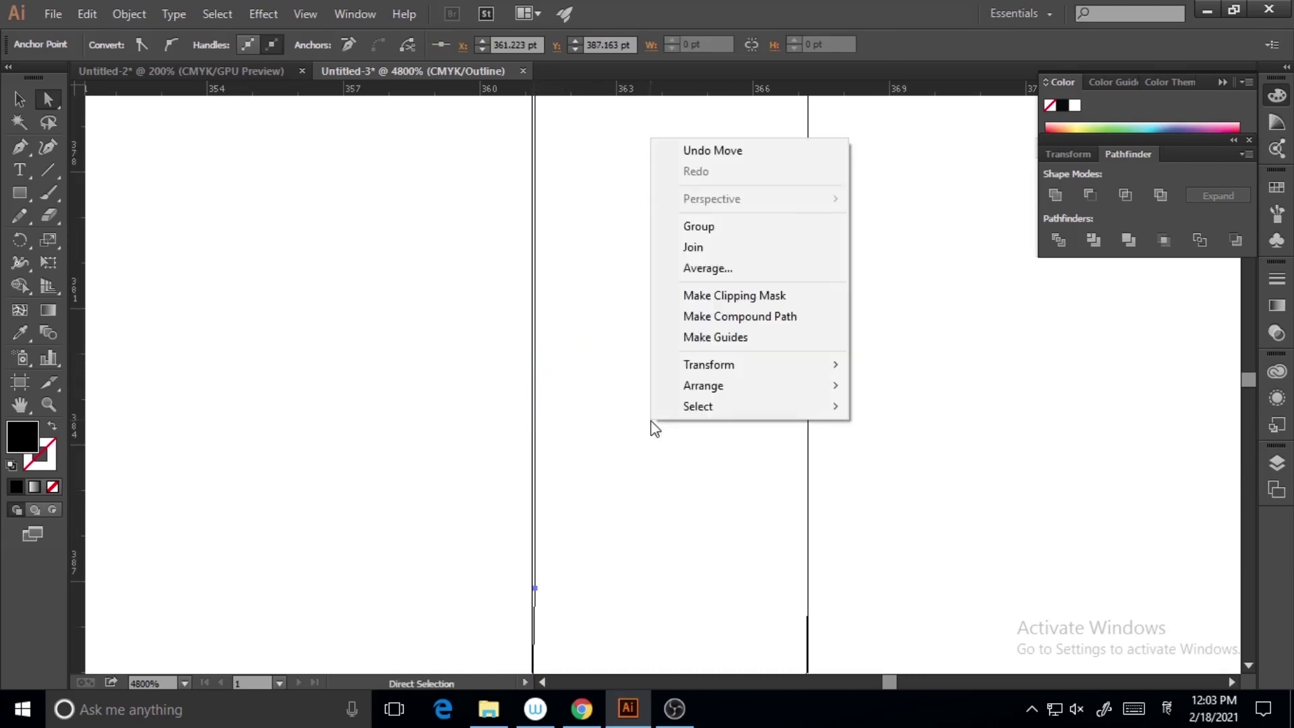
left_click(716, 386)
Step: Add vertical guides along both edges of the outermost vertical band at the bottom corner
key("ctrl+minus")
key("ctrl+minus")
key("ctrl+minus")
key("ctrl+minus")
key("ctrl+minus")
key("ctrl+minus")
scroll(716, 387, "up", 2)
left_click(49, 405)
left_click(781, 453)
left_click(781, 453)
left_click_drag(76, 232, 733, 398)
Step: Move the outermost vertical band's bottom right anchor onto the guide along its right edge
left_click(689, 394)
left_click(688, 394)
left_click(689, 395)
left_click(635, 422)
key("a")
left_click(479, 398)
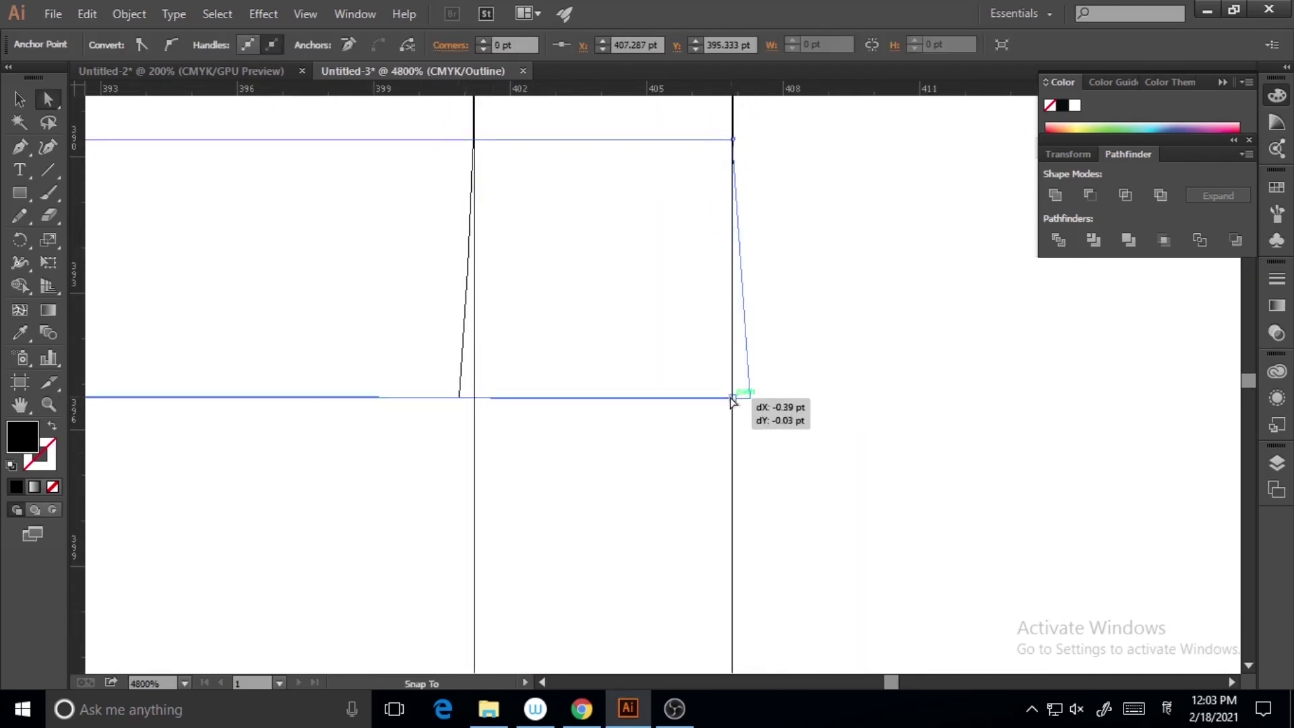
Step: Try to move the outermost vertical band's bottom left anchor onto its guide, and undo the changes
left_click(460, 398)
key("ctrl+z")
key("ctrl+shift+z")
left_click(466, 304)
left_click(49, 405)
left_click_drag(404, 270, 607, 485)
key("a")
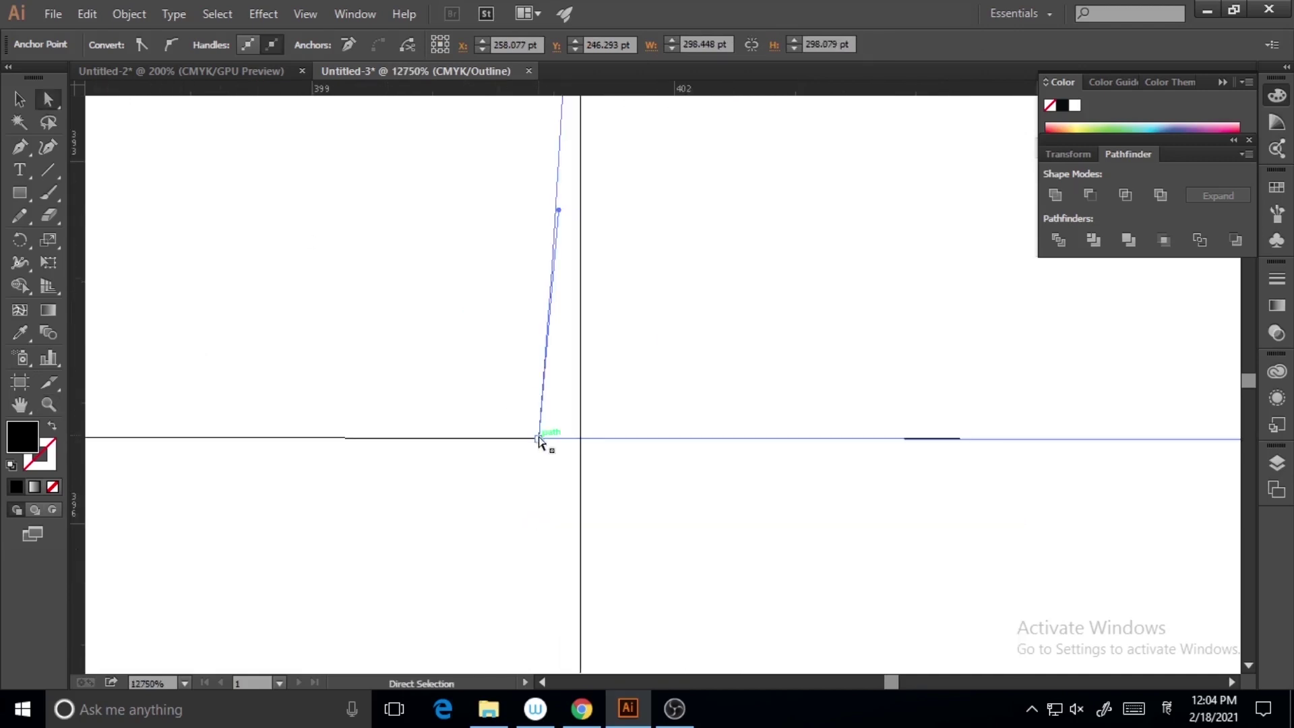
left_click(539, 439)
left_click(555, 245)
left_click(538, 439)
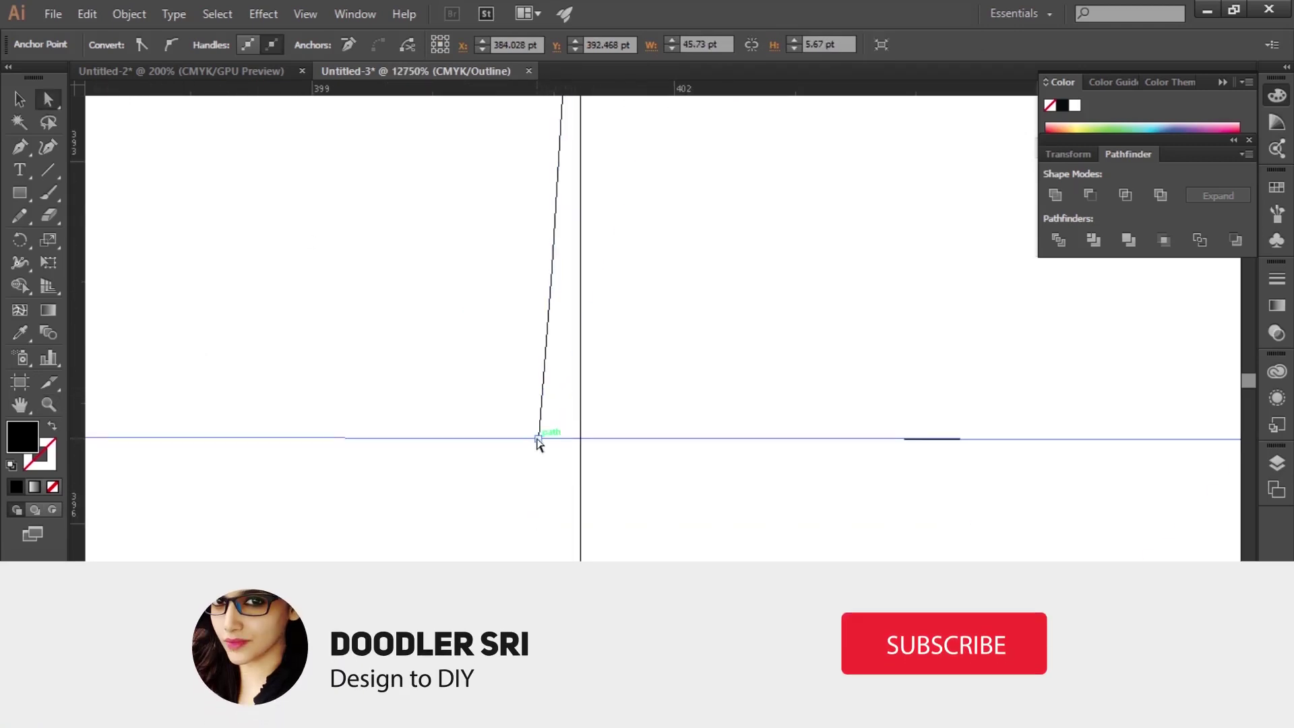
left_click(593, 461)
key("z")
left_click_drag(404, 320, 604, 536)
key("a")
mouse_move(755, 416)
left_mouse_down()
mouse_move(756, 428)
mouse_move(762, 408)
mouse_move(756, 417)
left_mouse_up()
key("ctrl+z")
left_click(756, 411)
left_click(785, 418)
key("ctrl+z")
Step: Return to the 100% view, deselect the artwork and switch the display from outline to preview
key("ctrl+minus")
key("ctrl+minus")
key("ctrl+minus")
key("ctrl+minus")
key("ctrl+minus")
key("ctrl+minus")
key("ctrl+minus")
key("ctrl+minus")
key("ctrl+minus")
key("ctrl+minus")
key("ctrl+minus")
key("ctrl+minus")
key("ctrl+minus")
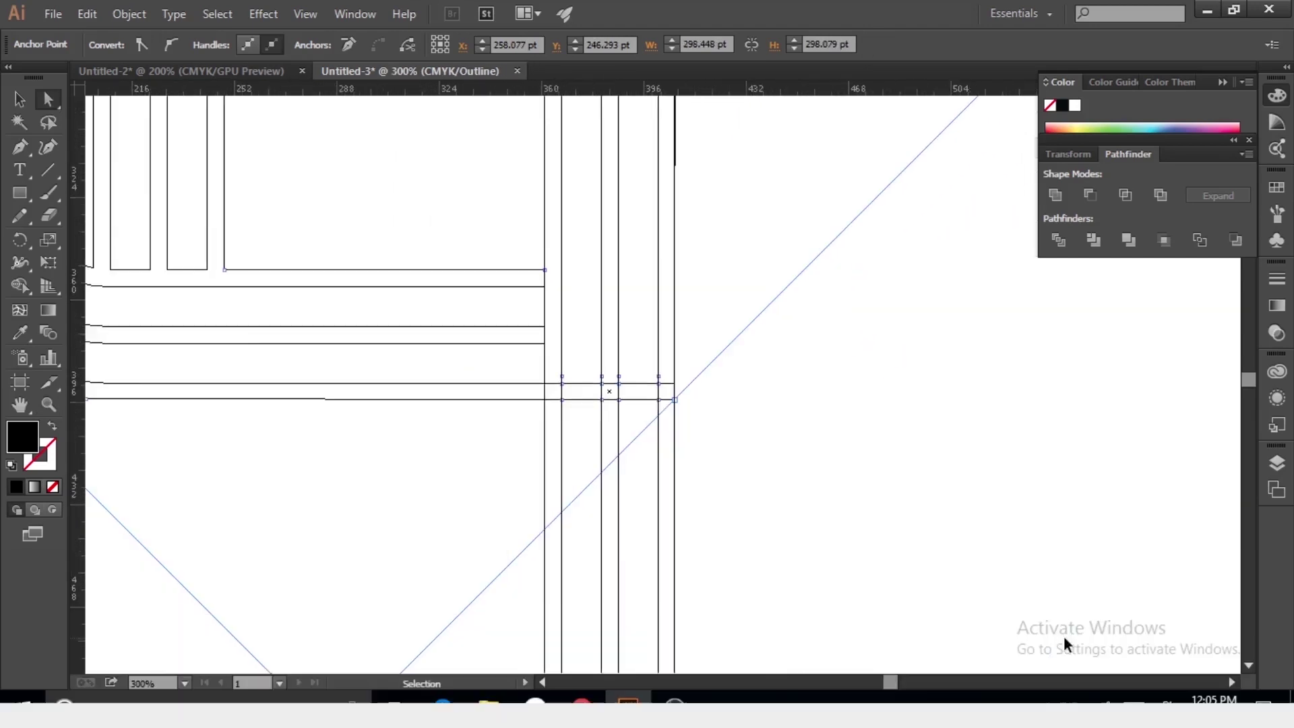
key("ctrl+1")
key("Delete")
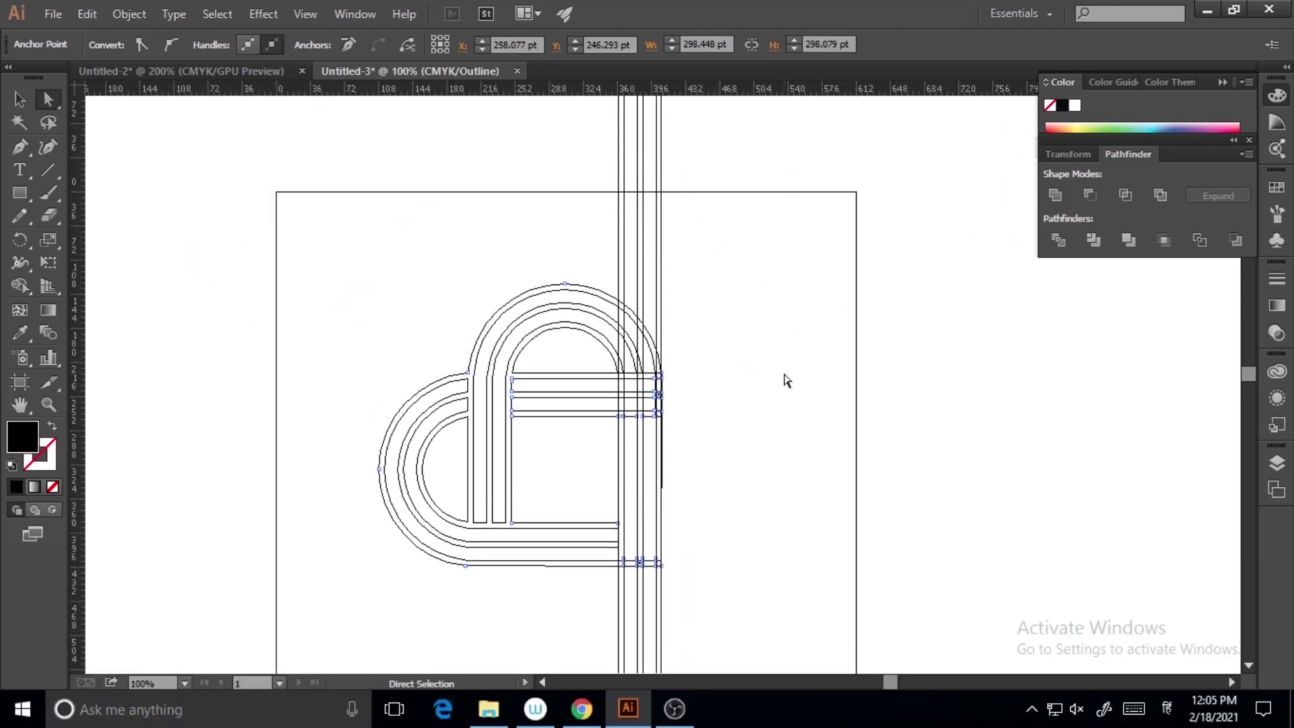
left_click(25, 102)
left_click(837, 435)
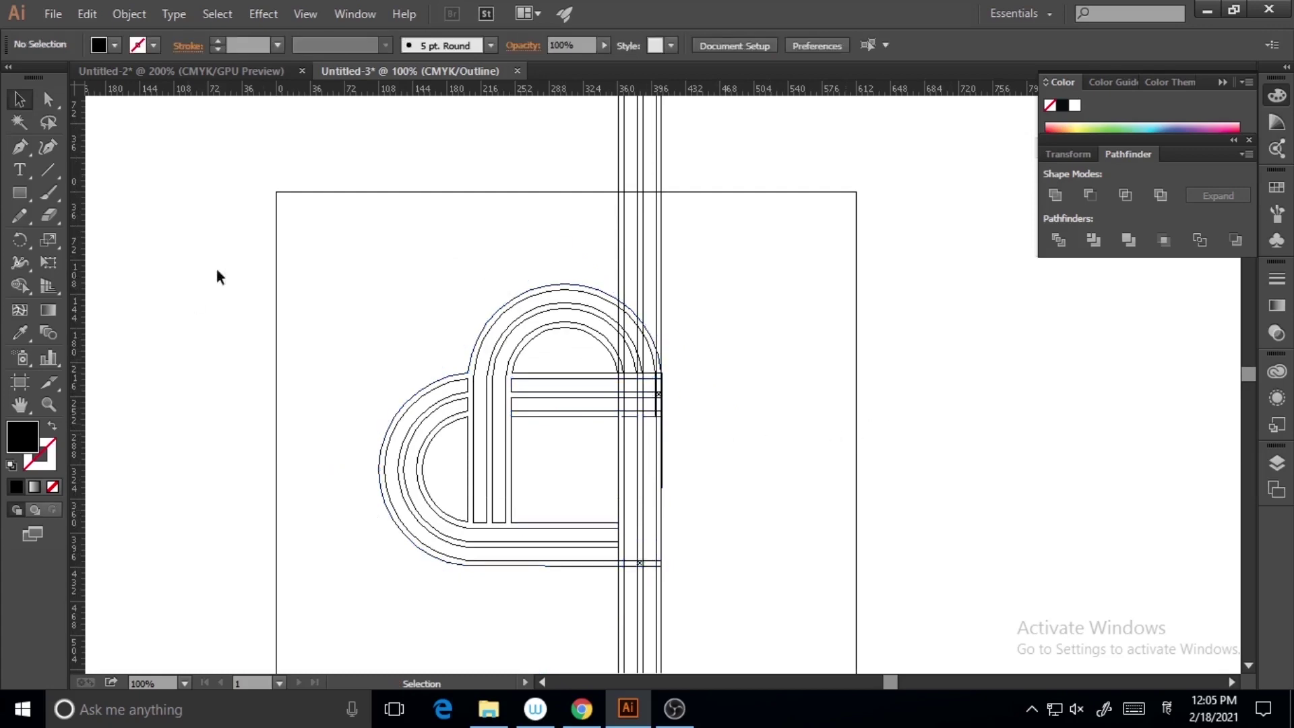
left_click(354, 14)
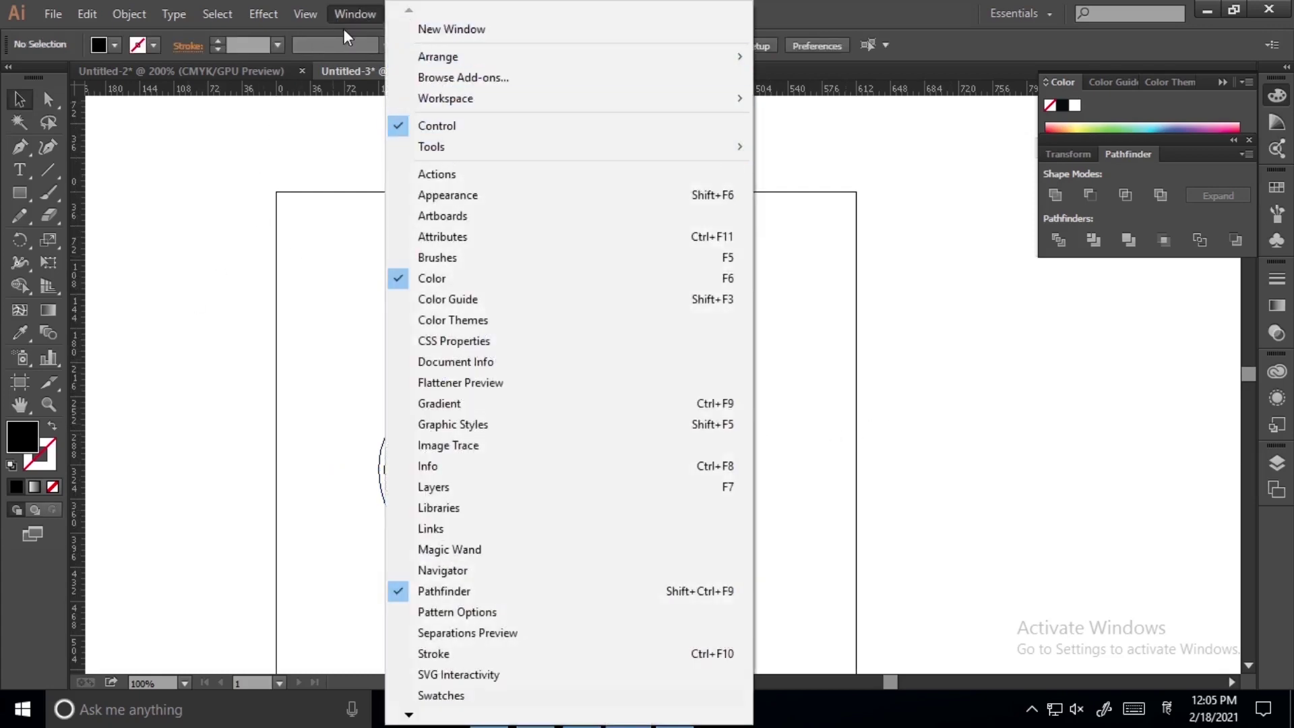
mouse_move(310, 27)
left_click(381, 29)
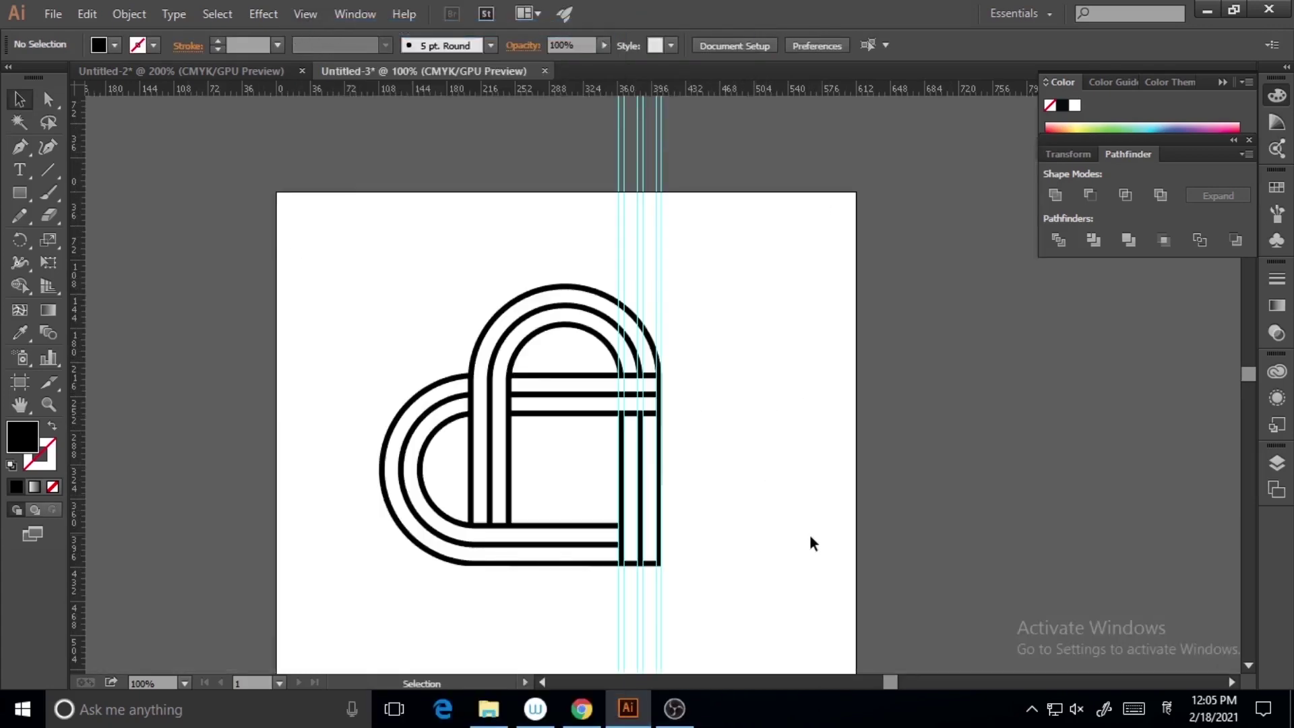
Step: Deselect the artwork and hide the guides
left_click_drag(306, 295, 741, 613)
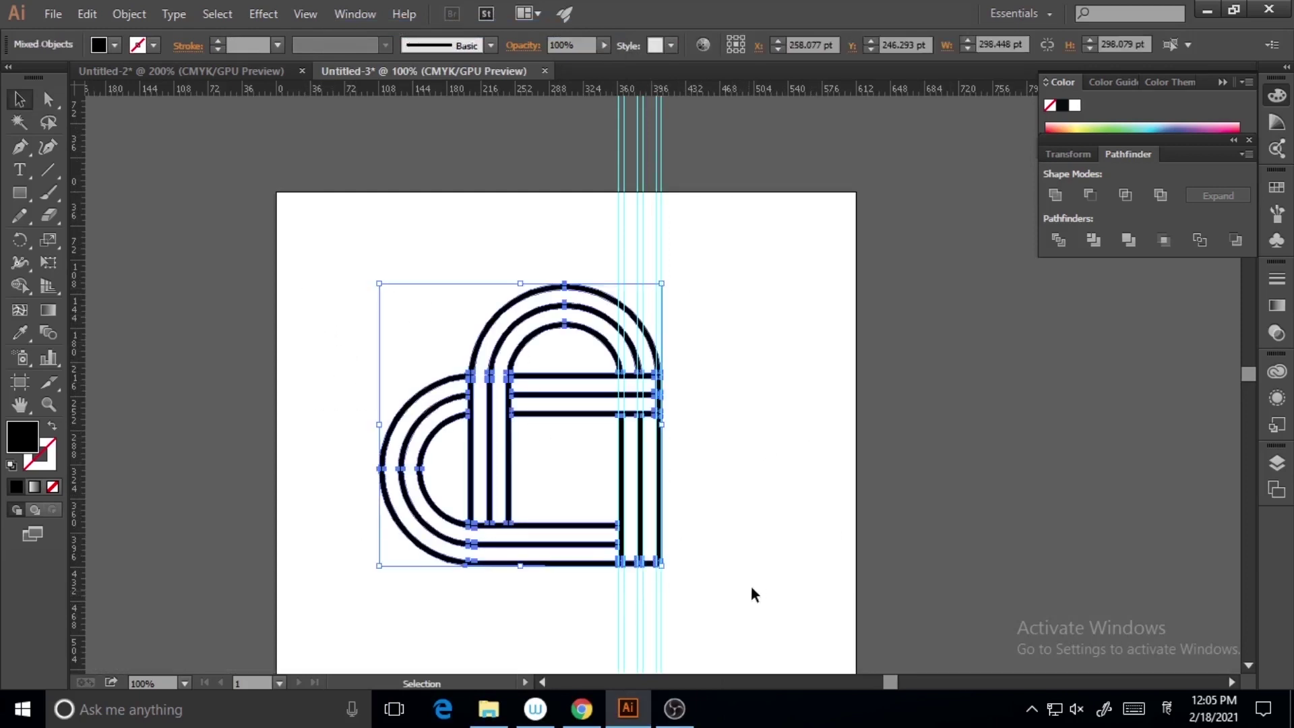
right_click(811, 488)
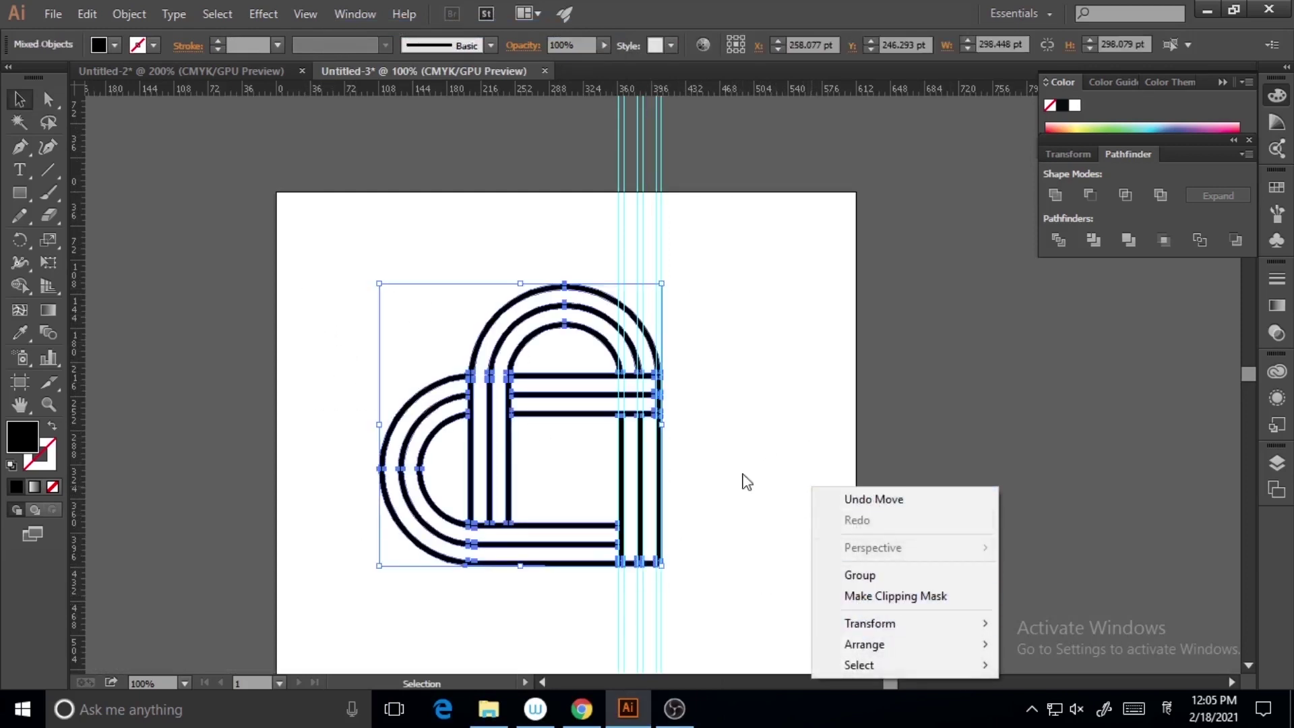
left_click(742, 482)
right_click(771, 388)
left_click(823, 536)
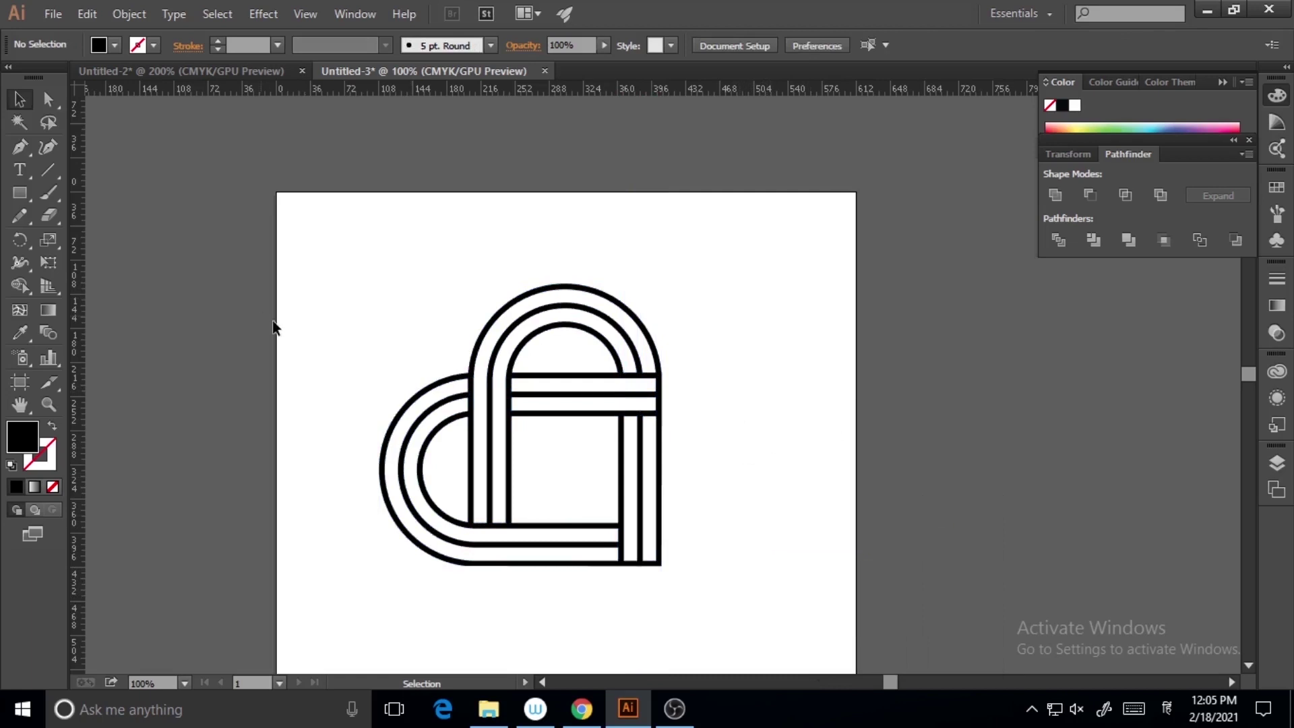
Step: Select the whole interlaced artwork and rotate it about 45° clockwise so the heart stands upright
left_click_drag(260, 316, 728, 627)
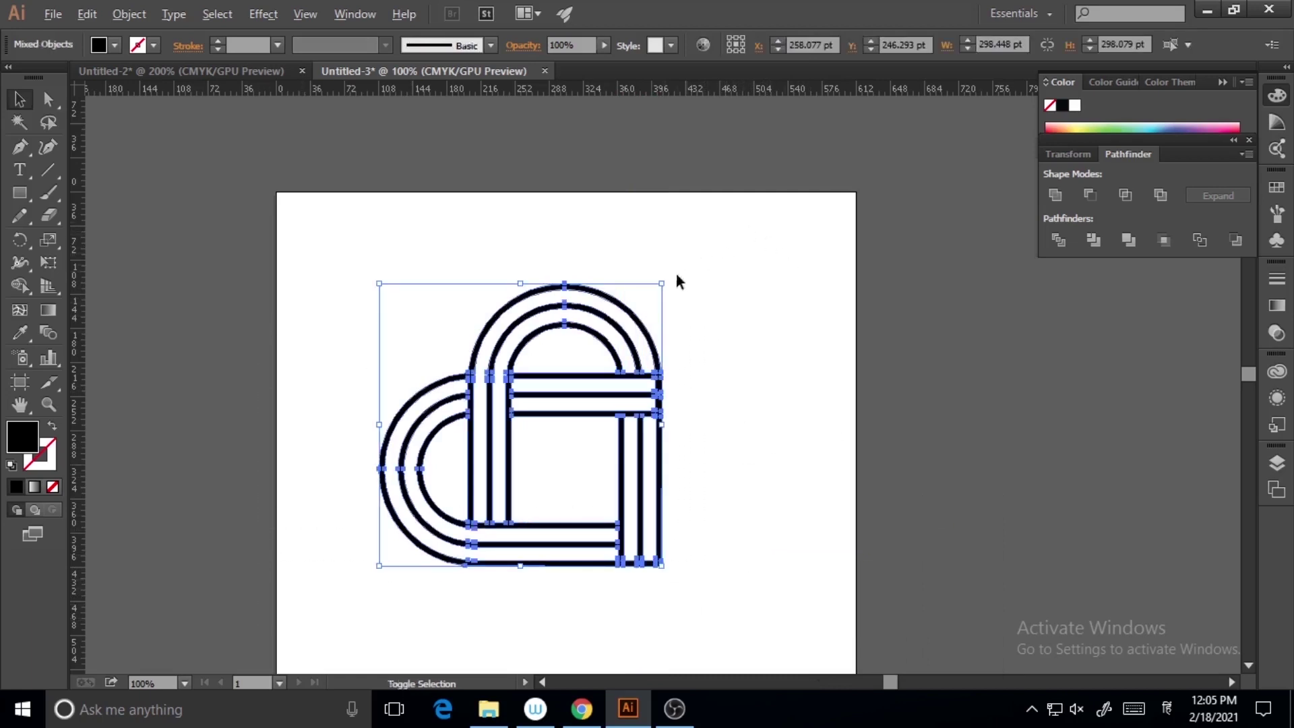
left_click_drag(709, 303, 817, 528)
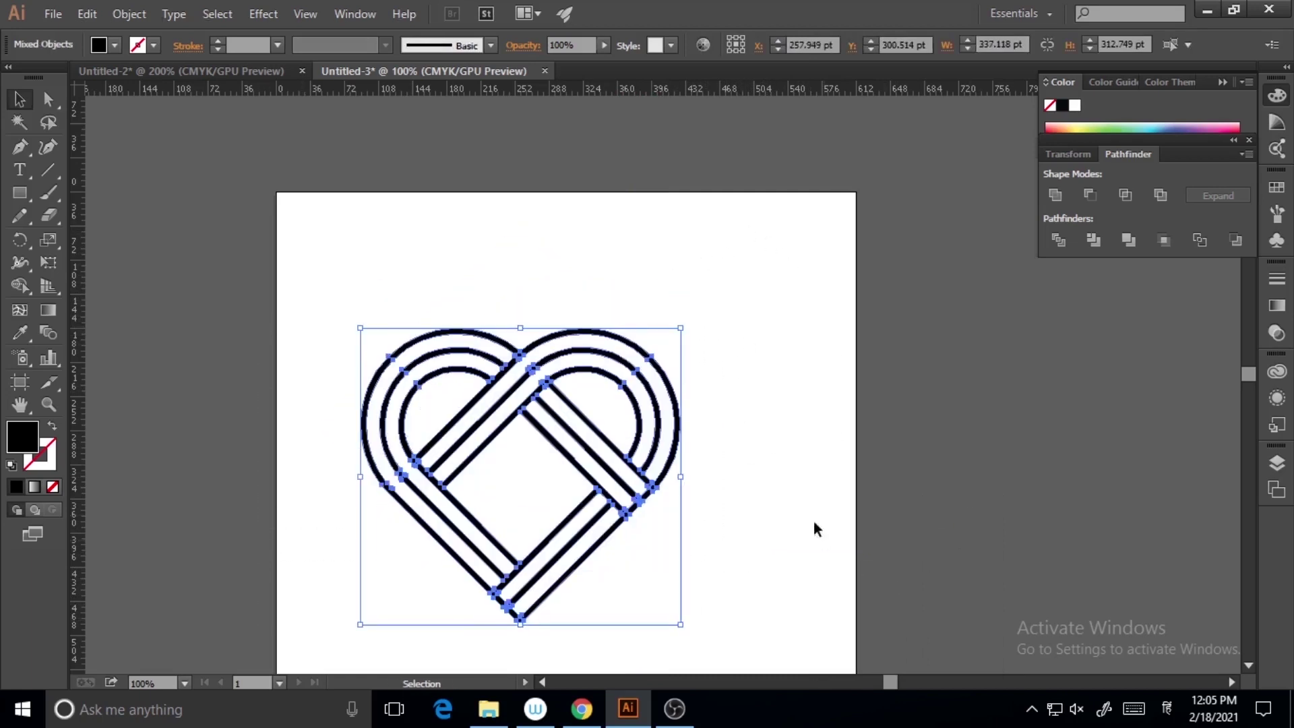
left_click(686, 510)
Step: Unite all the heart's pieces into a compound shape and expand it
left_click_drag(317, 288, 741, 617)
left_click(1055, 194, "alt")
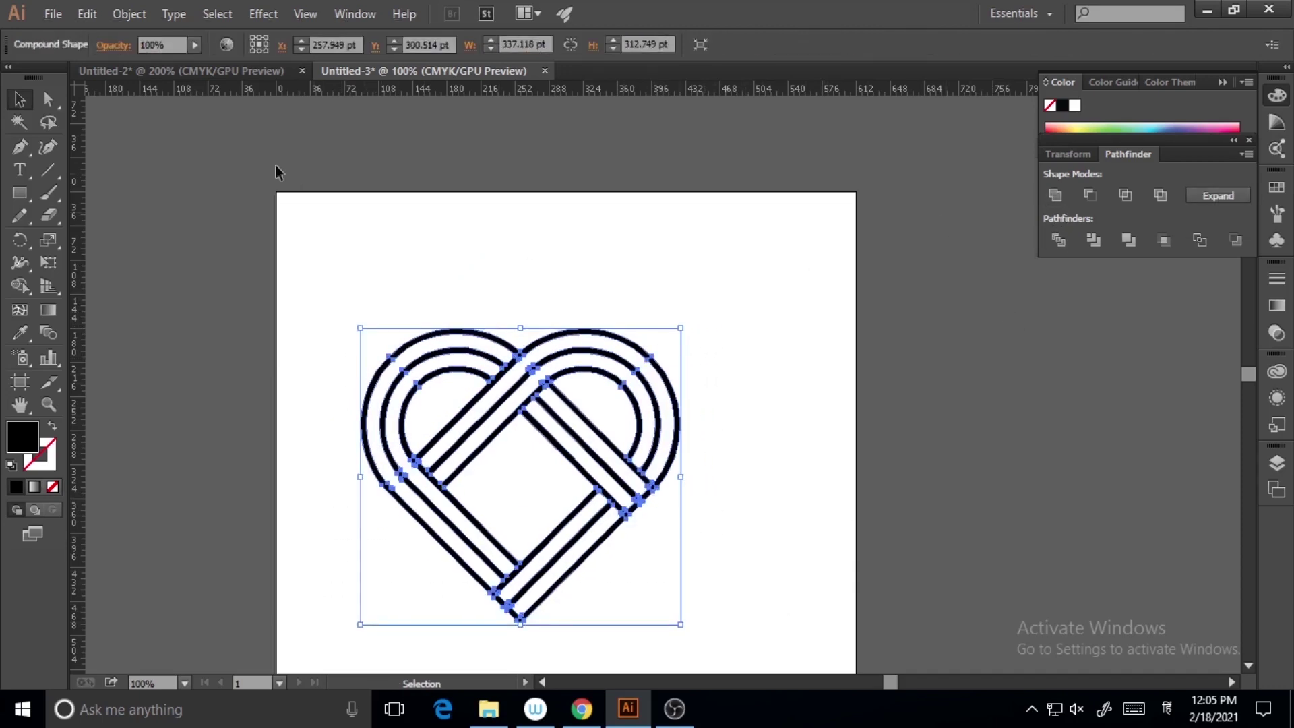
left_click(129, 13)
left_click(179, 238)
left_click(745, 547)
Step: Shift the heart toward the page's middle and scale it proportionally to about 176 × 163 pt
left_click_drag(638, 501, 699, 466)
left_click_drag(742, 295, 665, 364)
left_click(642, 674)
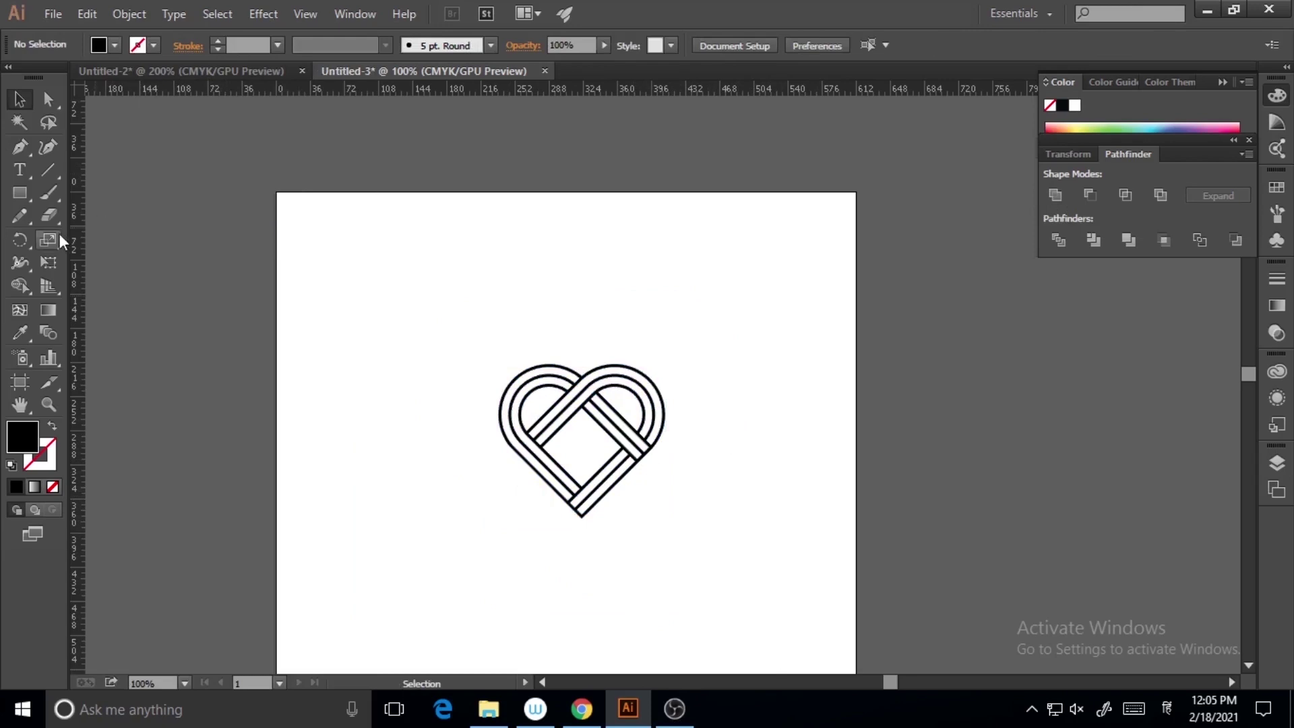
Step: Draw a rounded square of about 129 pt beside the heart and increase its corner radius to about 29 pt
left_click(21, 196)
left_click(20, 197, "alt")
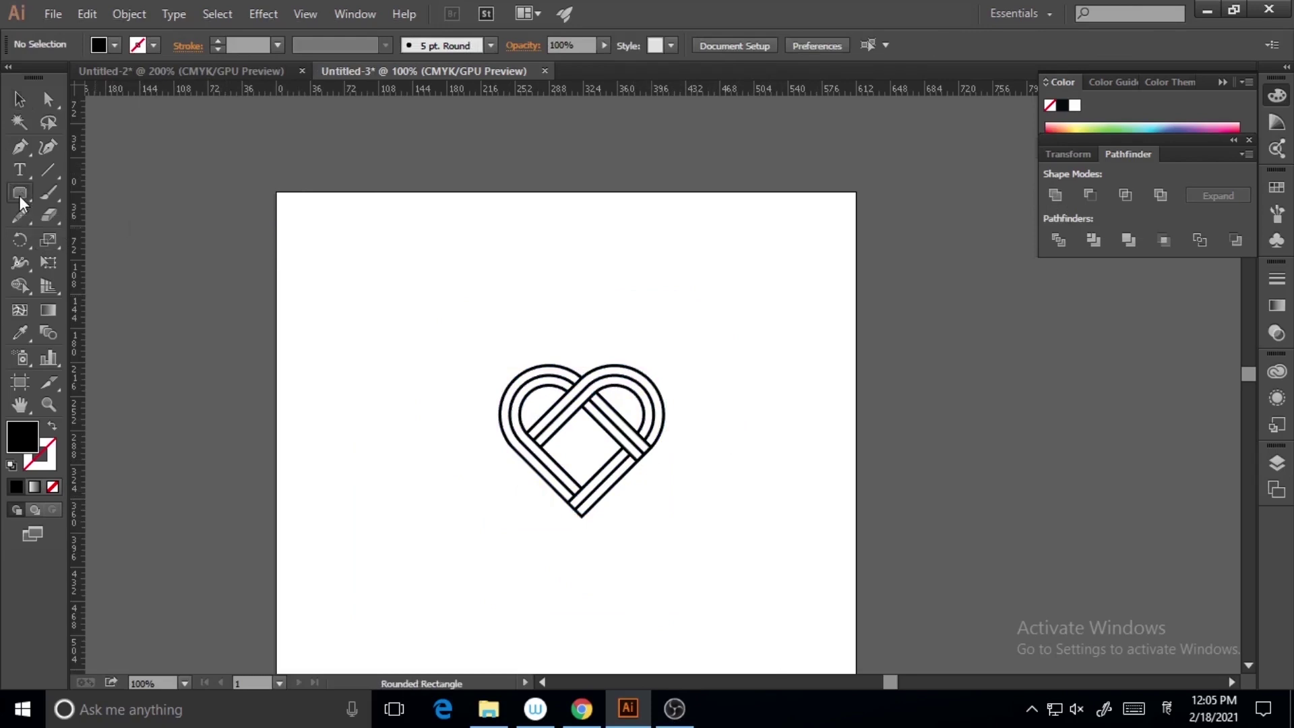
left_click_drag(353, 408, 416, 469)
key("a")
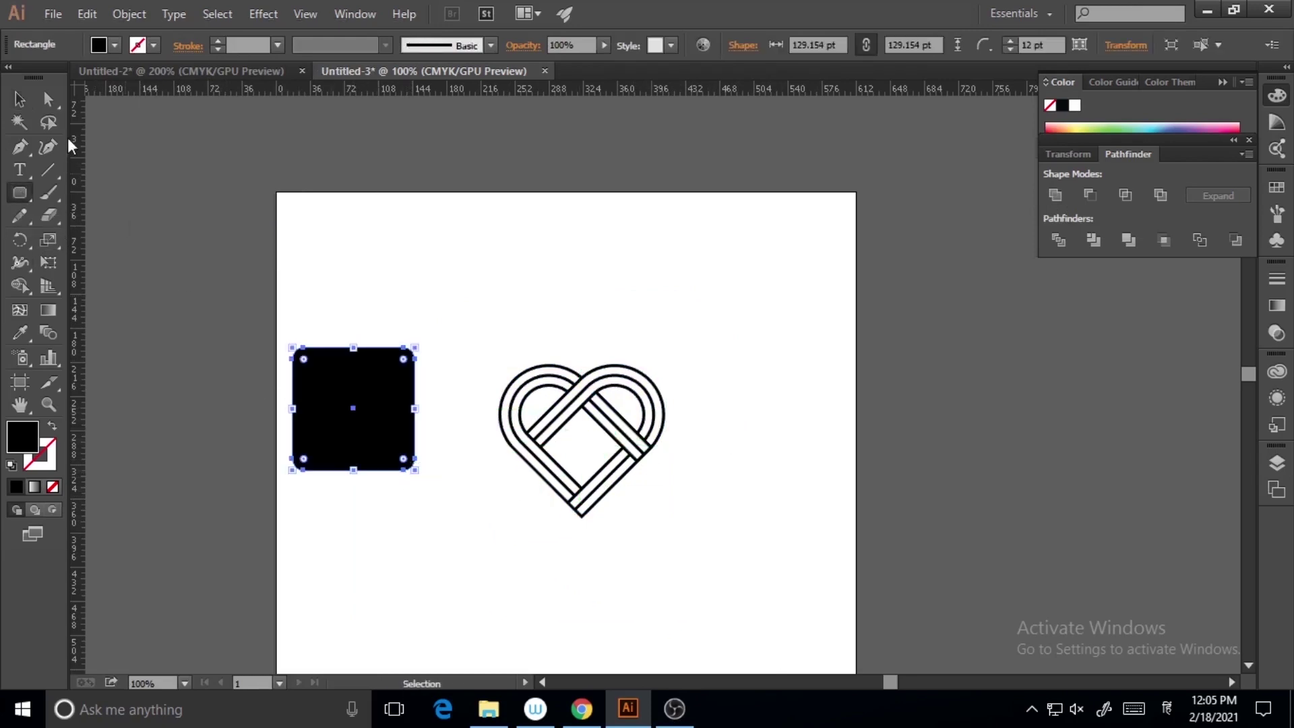
left_click_drag(389, 376, 386, 377)
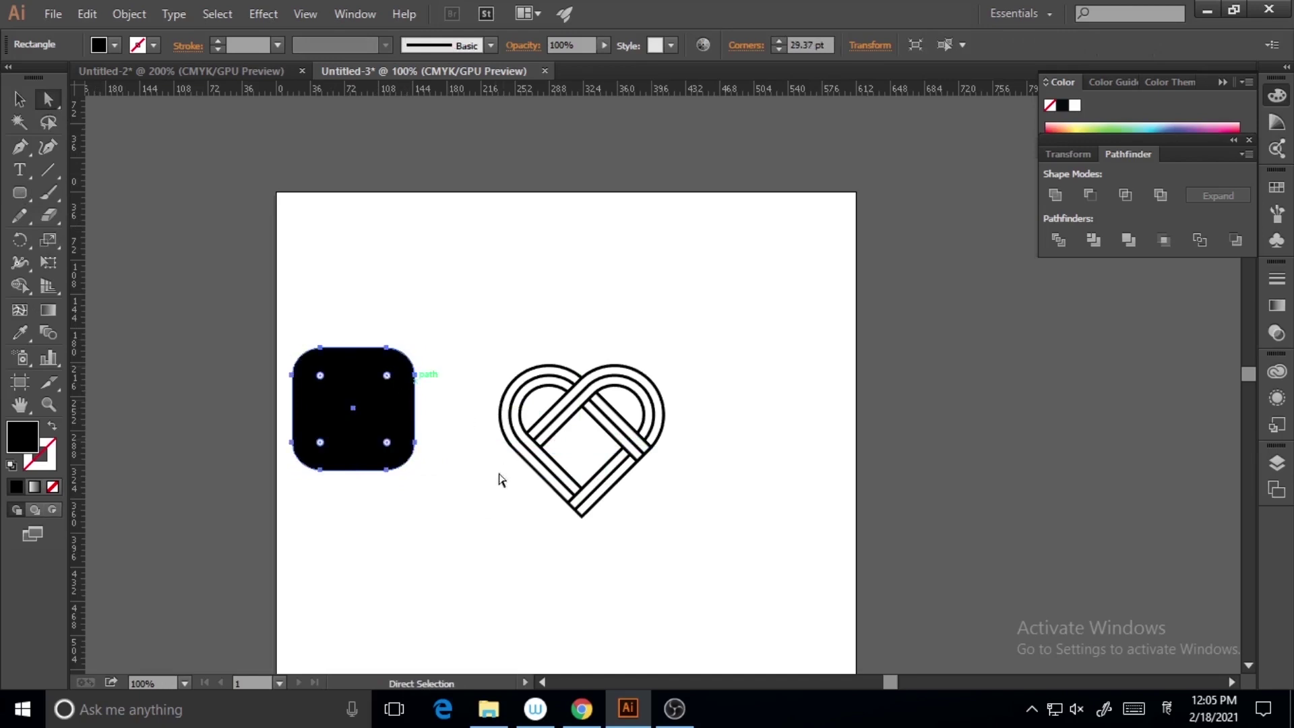
Step: Fill the rounded square with a radial gradient from white to a very light grey
left_click(36, 488)
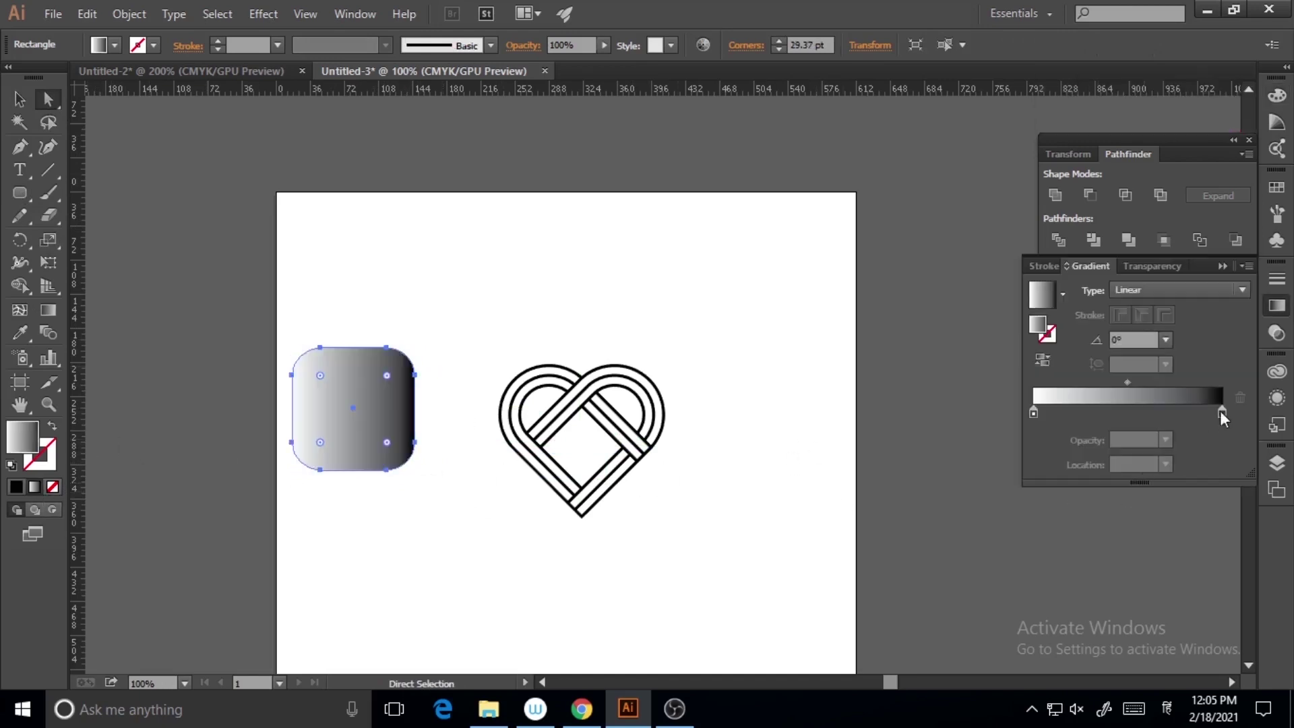
left_click(1188, 292)
left_click(1167, 314)
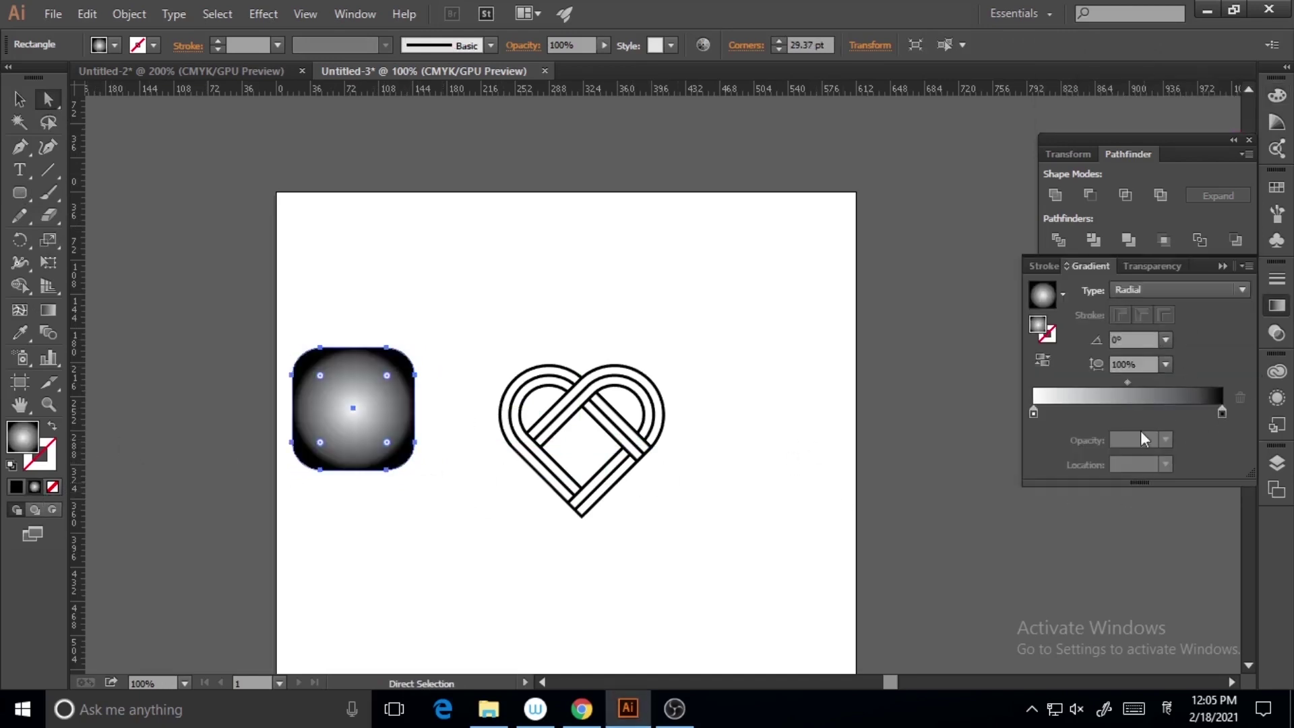
double_click(1222, 413)
left_click_drag(1156, 484, 1066, 487)
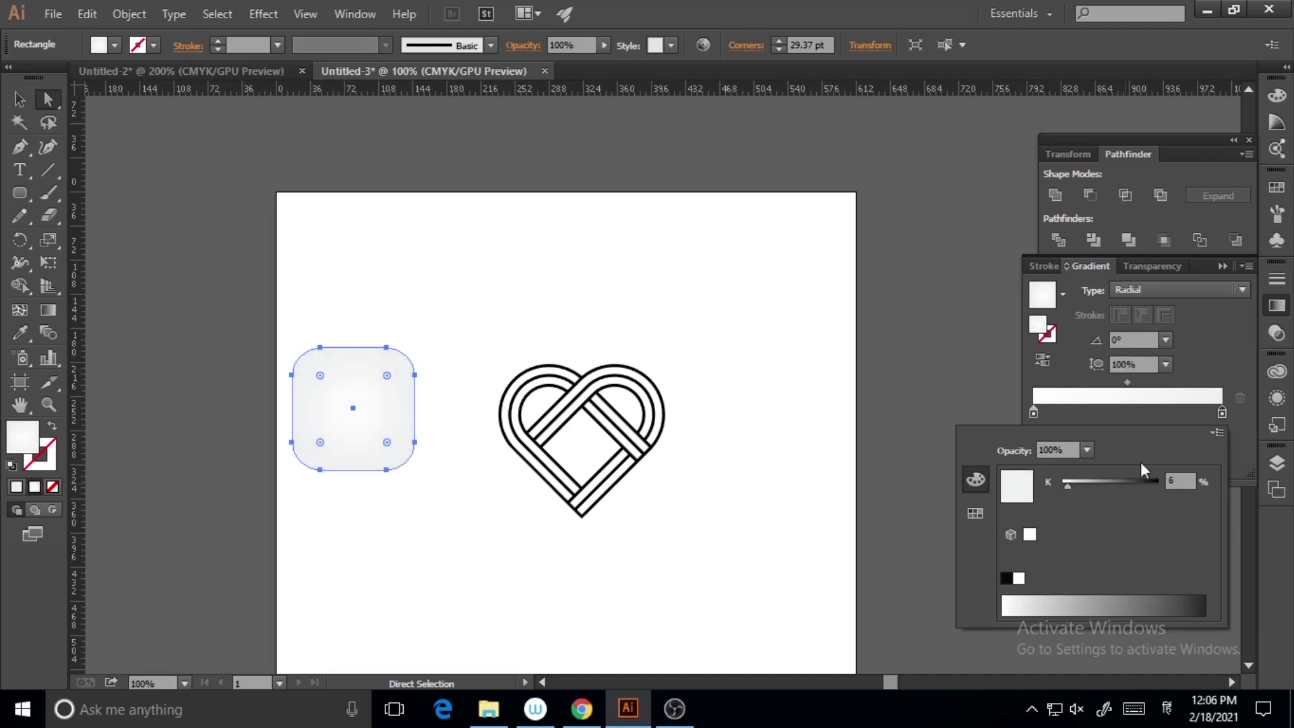
left_click(1070, 486)
left_click(716, 473)
Step: Select the whole heart group and change its fill to magenta pink
left_click(638, 425)
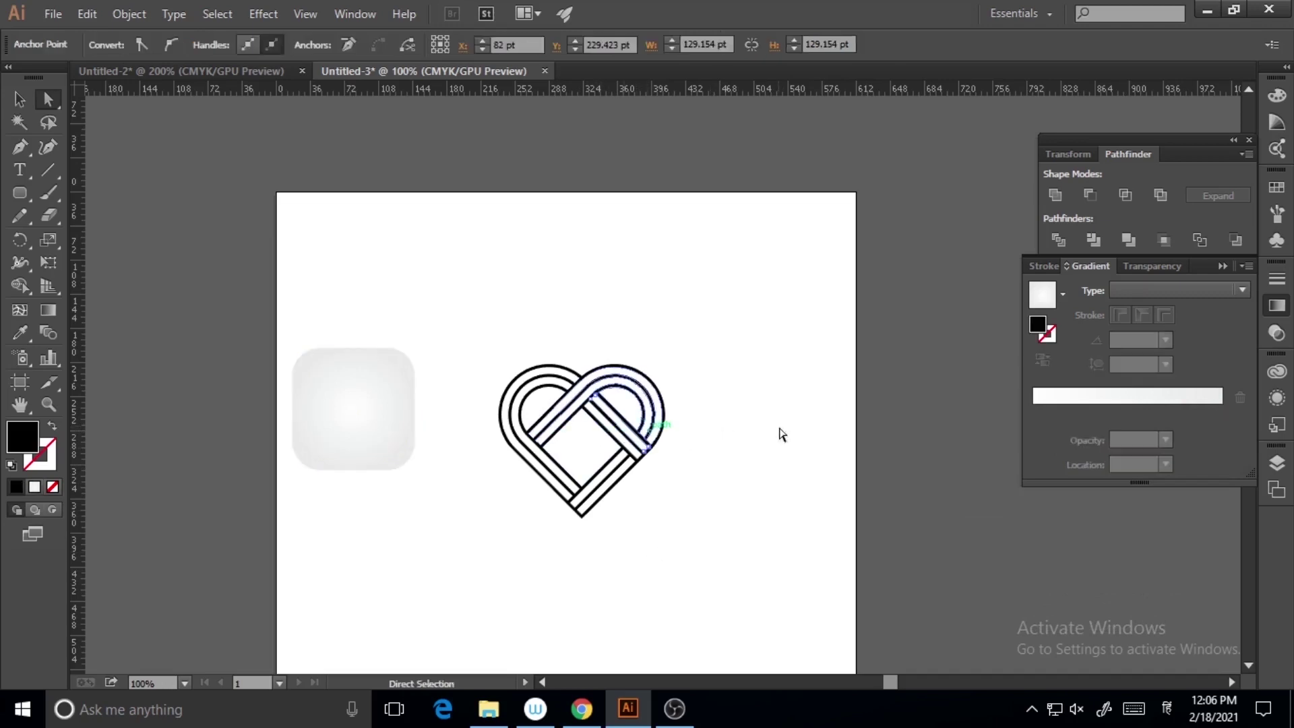
left_click(634, 428)
left_click(19, 100)
left_click_drag(653, 309, 677, 491)
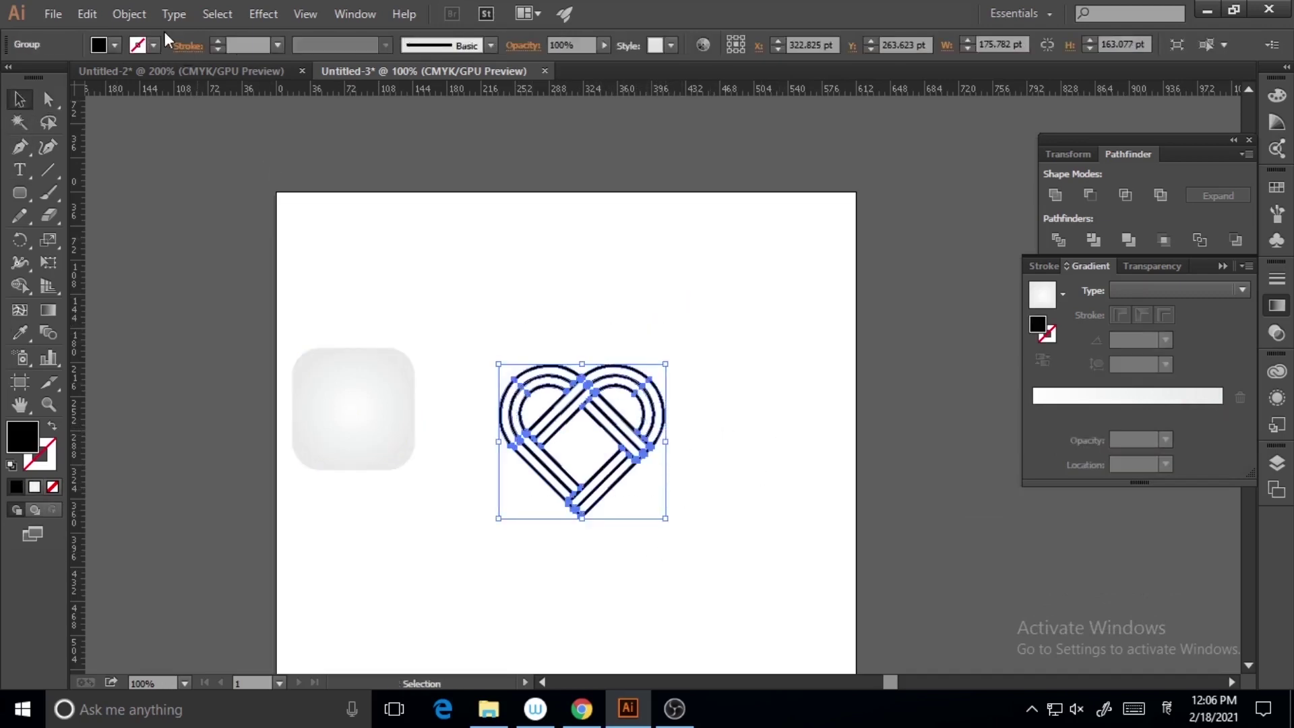
left_click(115, 45)
left_click(132, 79)
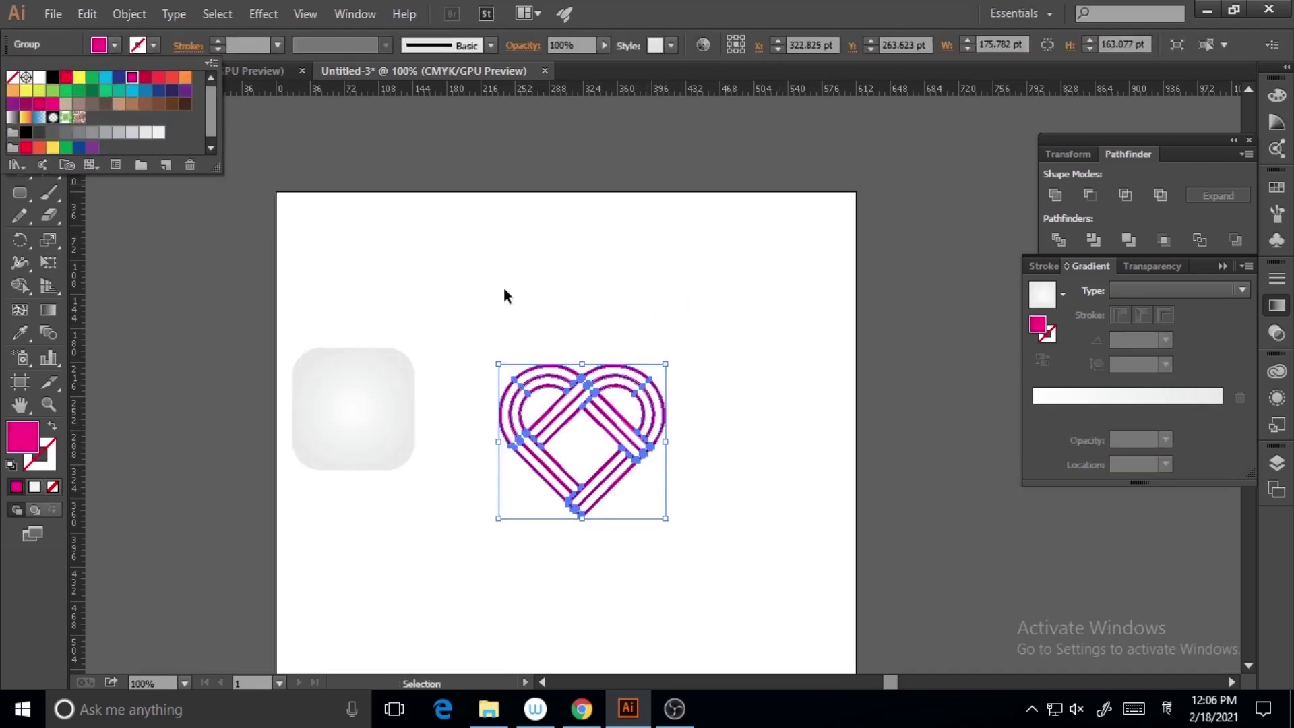
left_click(667, 486)
left_click(636, 467)
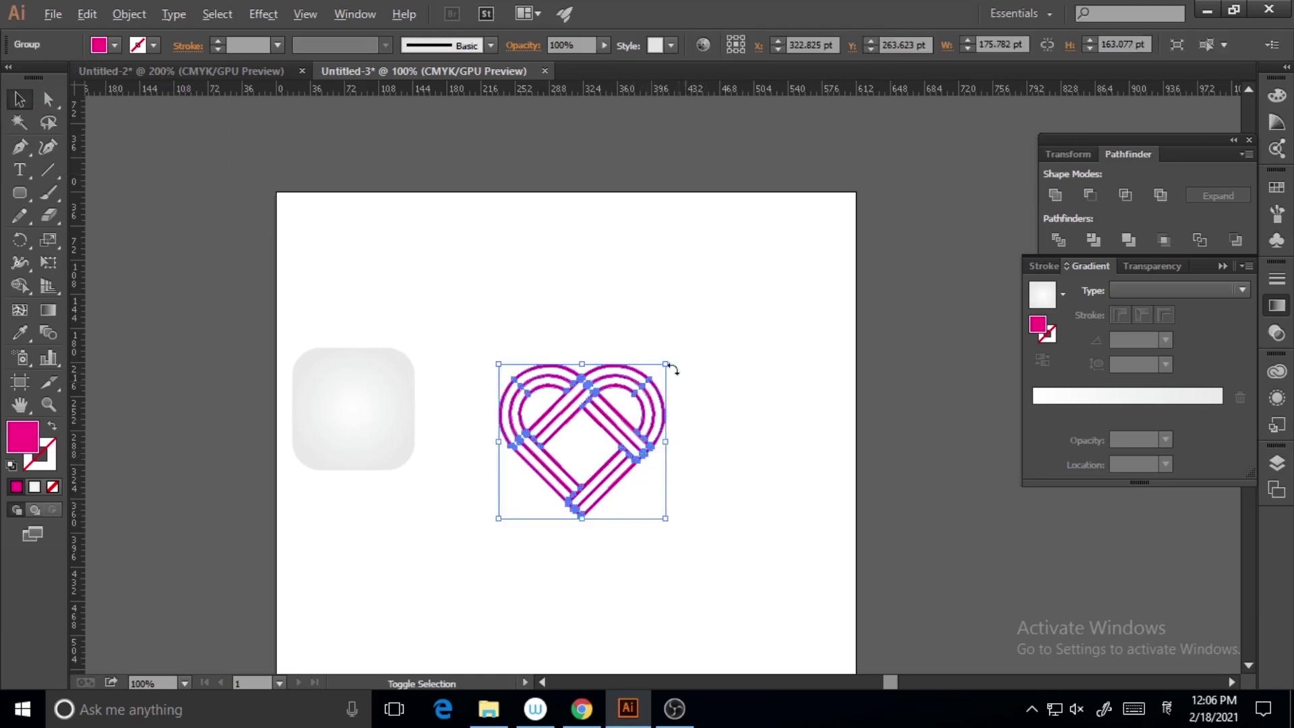
Step: Scale the heart down proportionally and move it onto the middle of the rounded square
left_click_drag(664, 366, 630, 453)
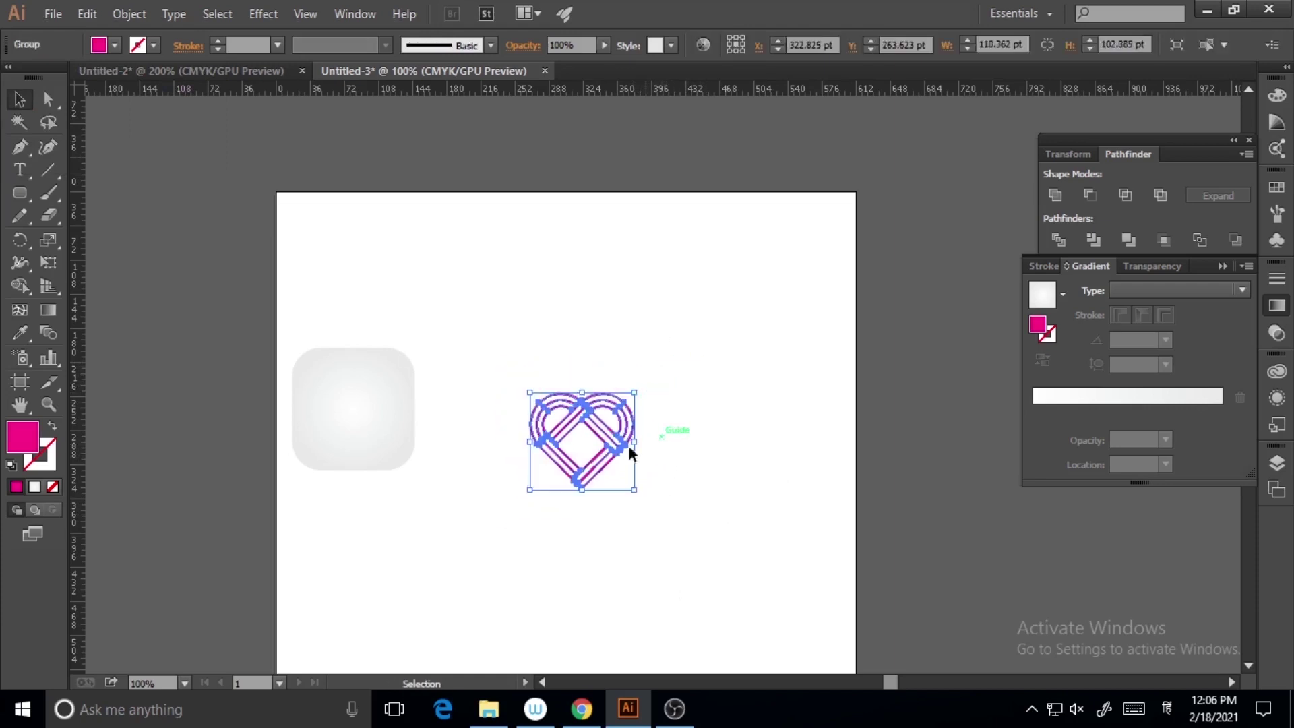
left_click_drag(635, 394, 370, 420)
left_click(543, 497)
Step: Send the rounded square behind the heart and deselect it
right_click(368, 420)
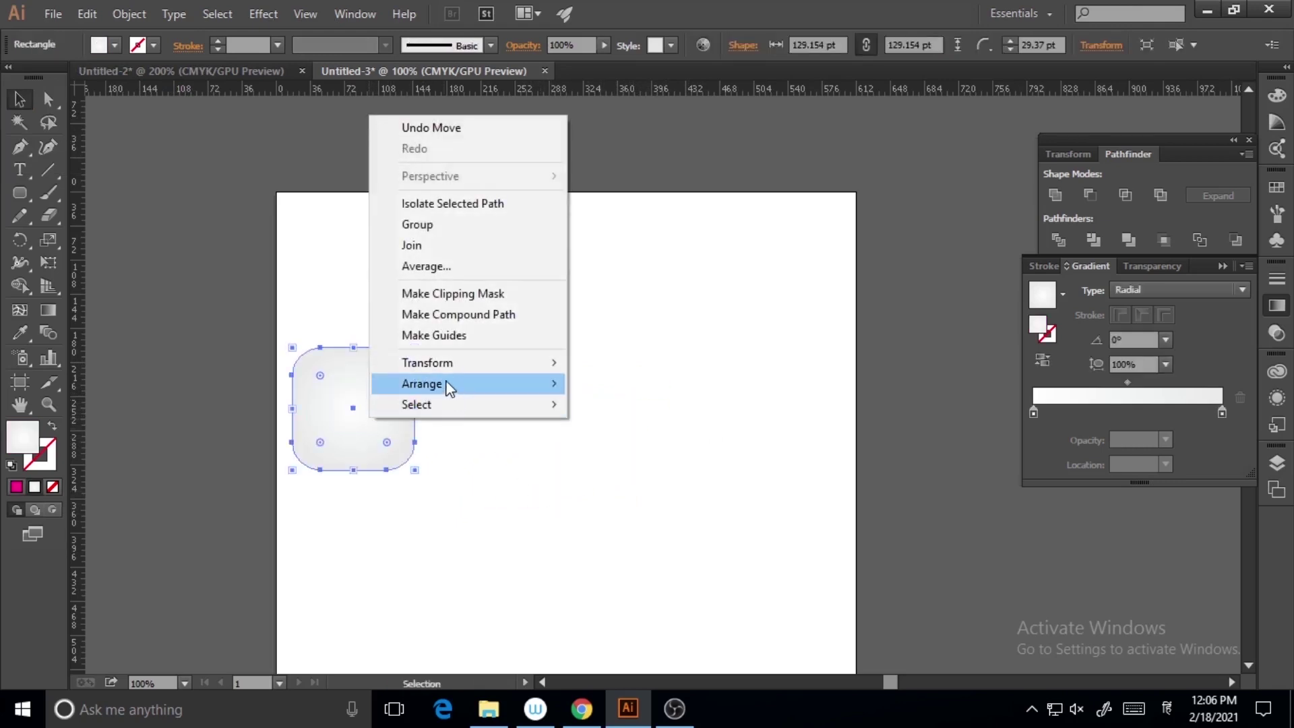
mouse_move(448, 383)
left_click(245, 448)
left_click(587, 487)
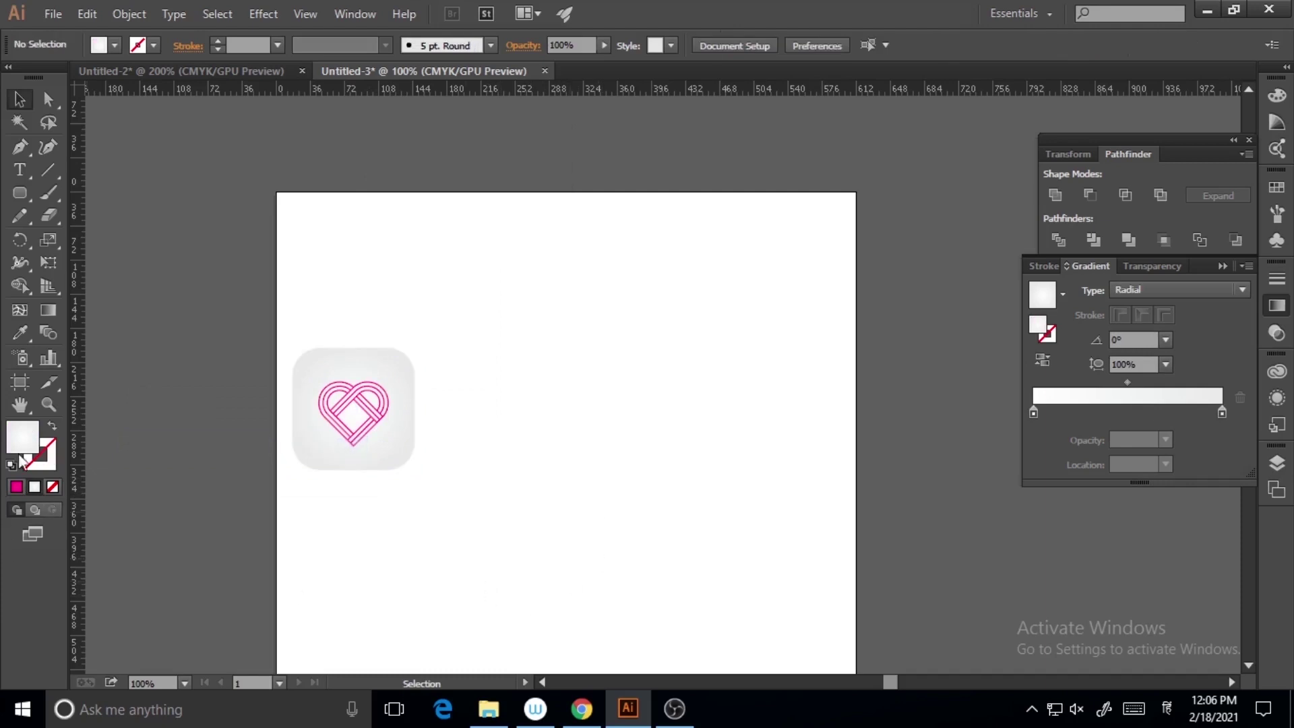
Step: Select the rounded square and heart together and move them toward the page's middle, to about X 241, Y 261 pt
key("ctrl+plus")
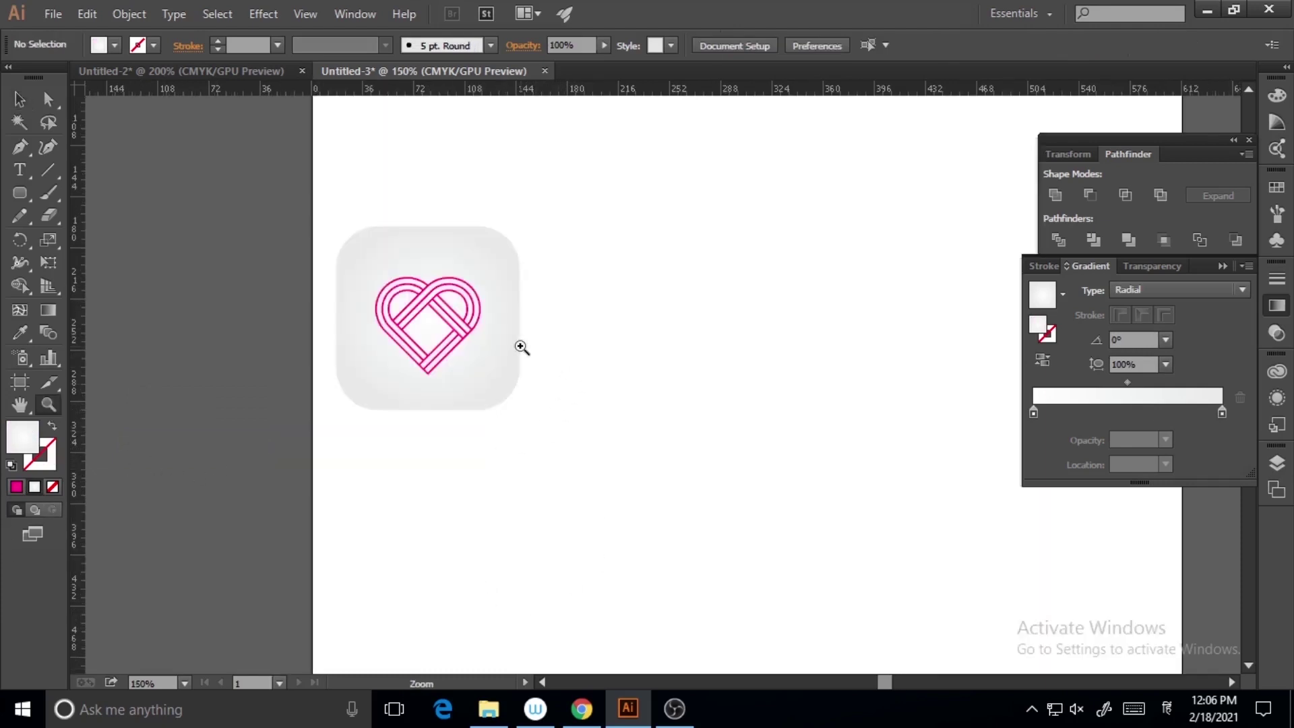
left_click(461, 331)
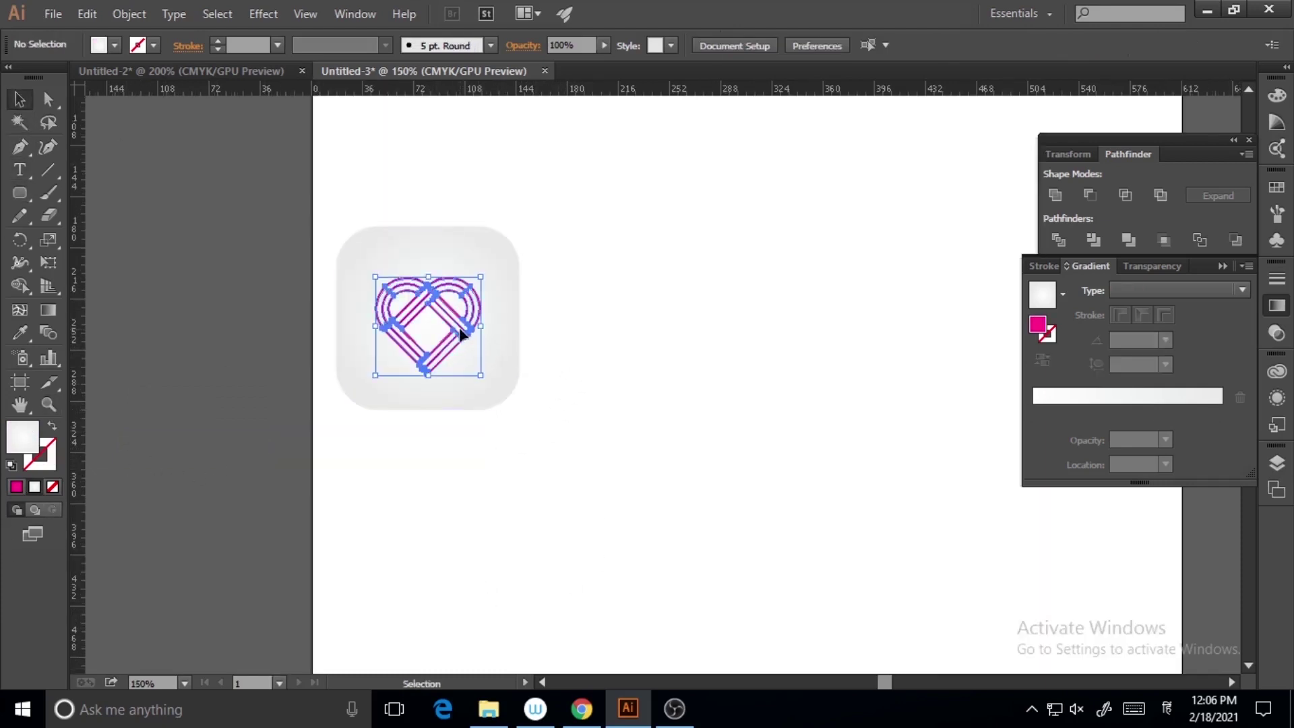
left_click(640, 347)
left_click_drag(271, 225, 694, 384)
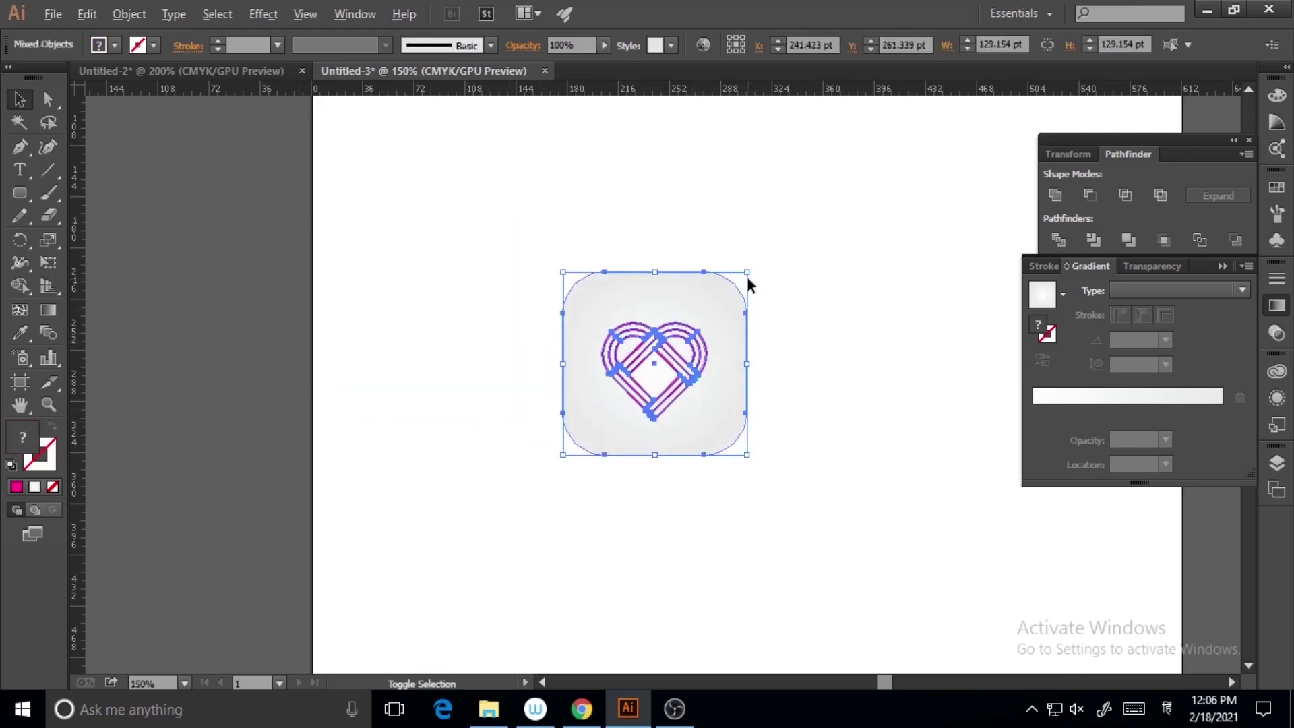
Step: Nudge the pink heart in small increments upward and sideways to centre it optically on the rounded square, and deselect it
key("Up")
key("Up")
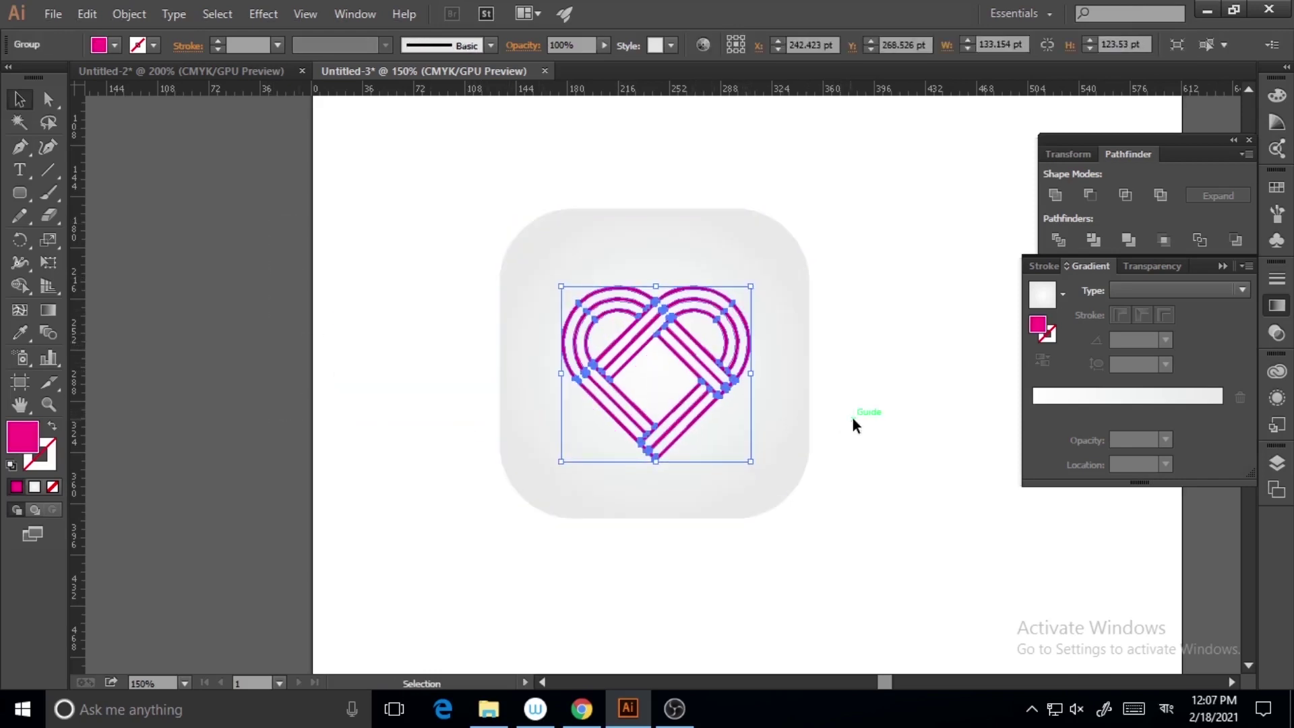
key("Left")
left_click(864, 422)
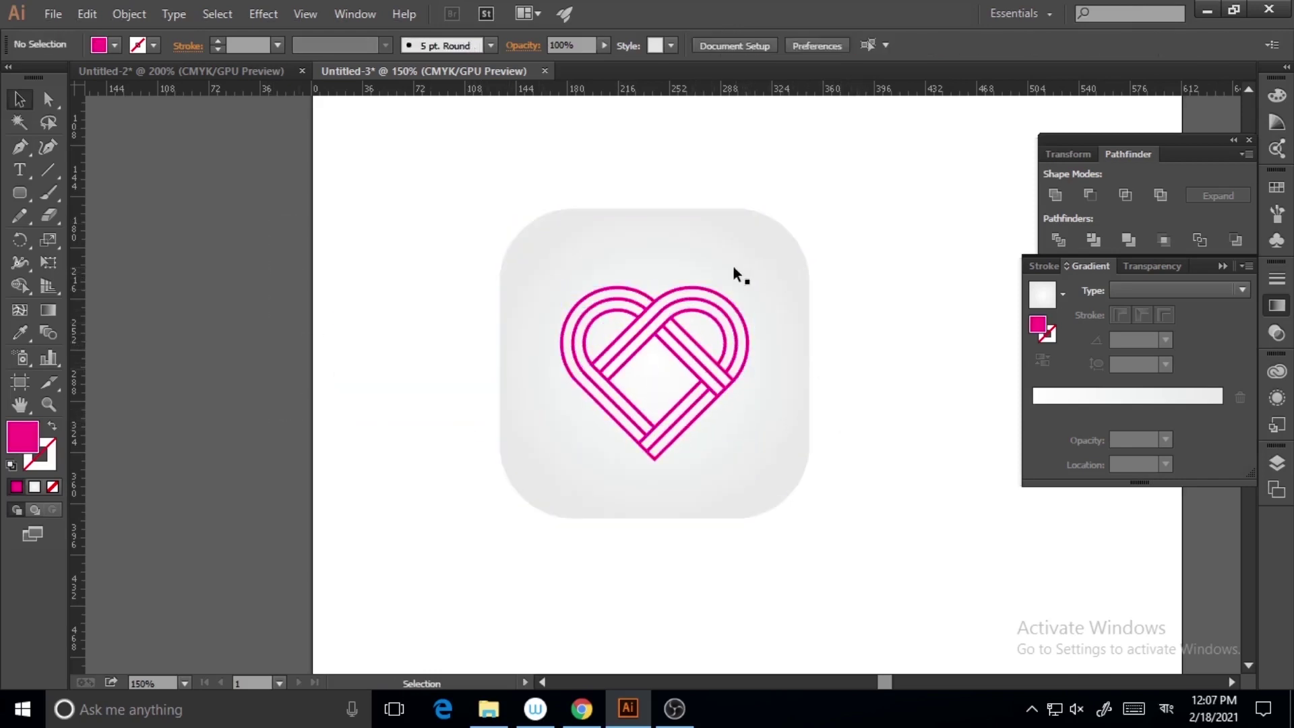
left_click(716, 371)
key("Right")
key("Right")
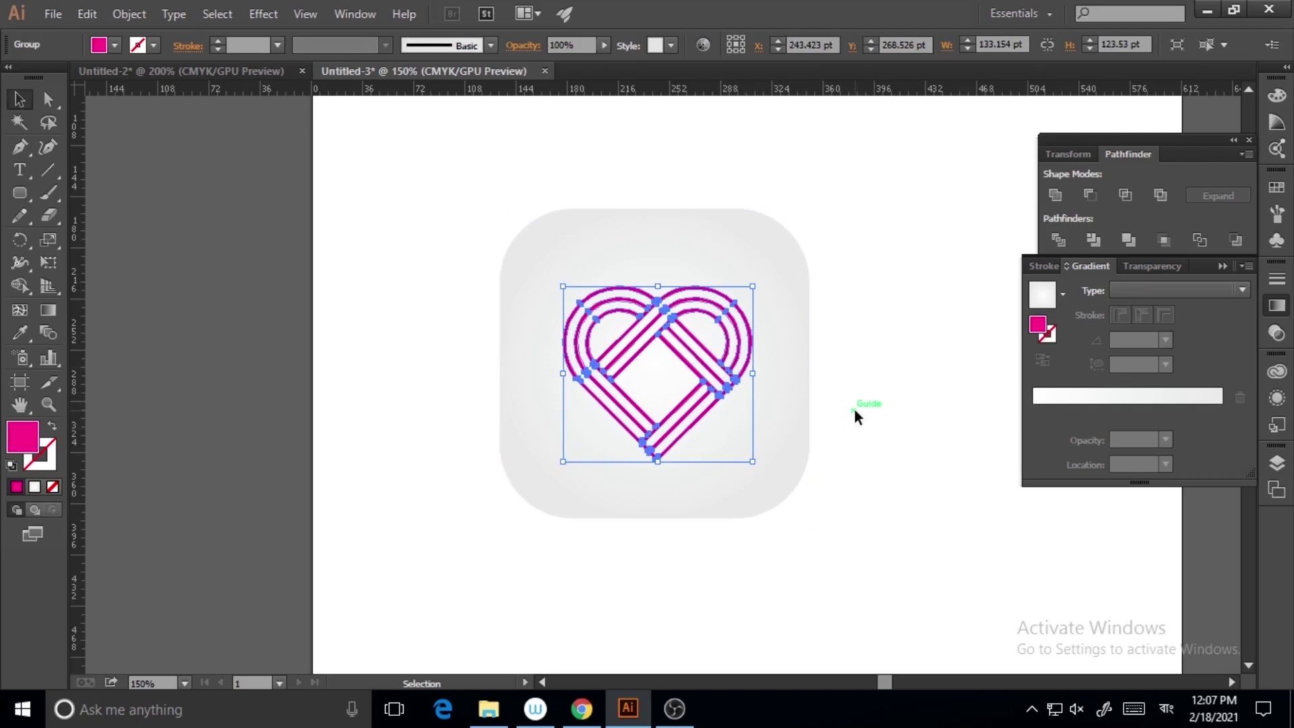
left_click(875, 426)
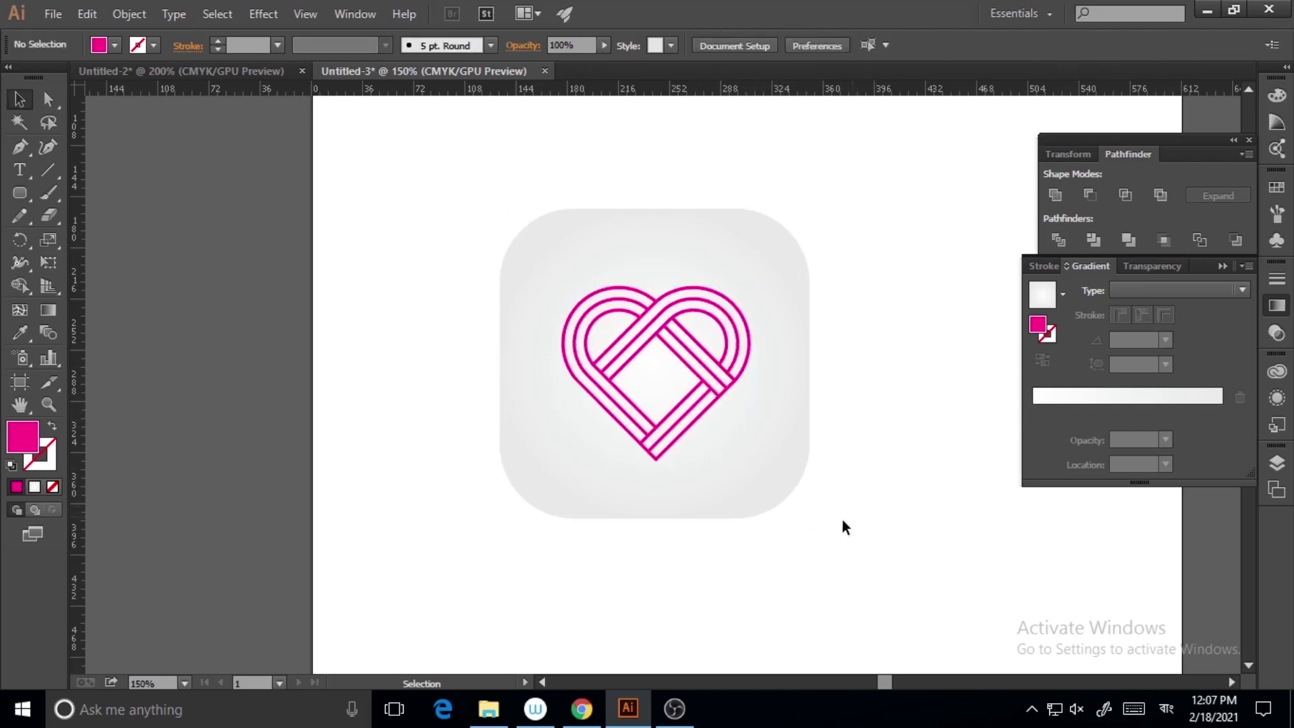
Step: Make the grey square's corners slightly rounder by increasing the radius of all its live corners, and deselect it
left_click(754, 261)
left_click_drag(737, 282, 722, 296)
left_click(881, 360)
Step: Enlarge the pink heart proportionally from its centre so it fills more of the rounded square, and deselect it
left_click_drag(438, 253, 849, 472)
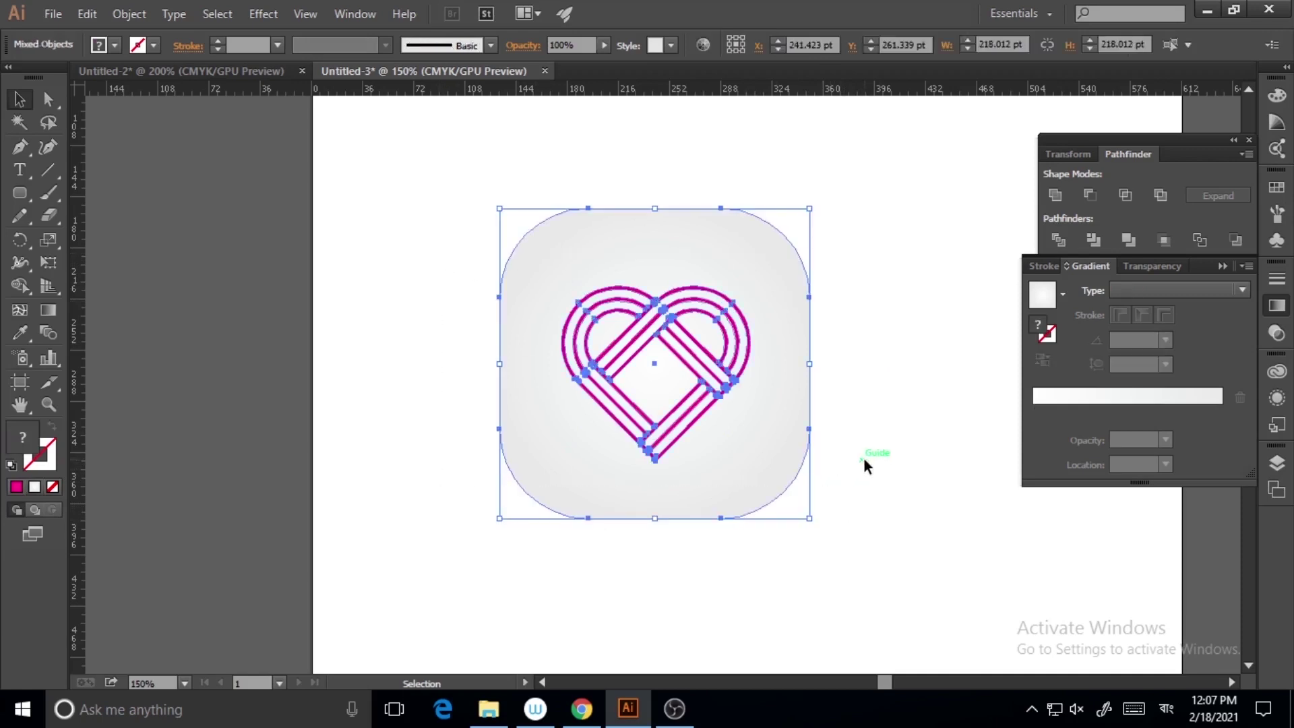
left_click(723, 399)
left_click_drag(752, 288, 770, 269)
left_click(898, 473)
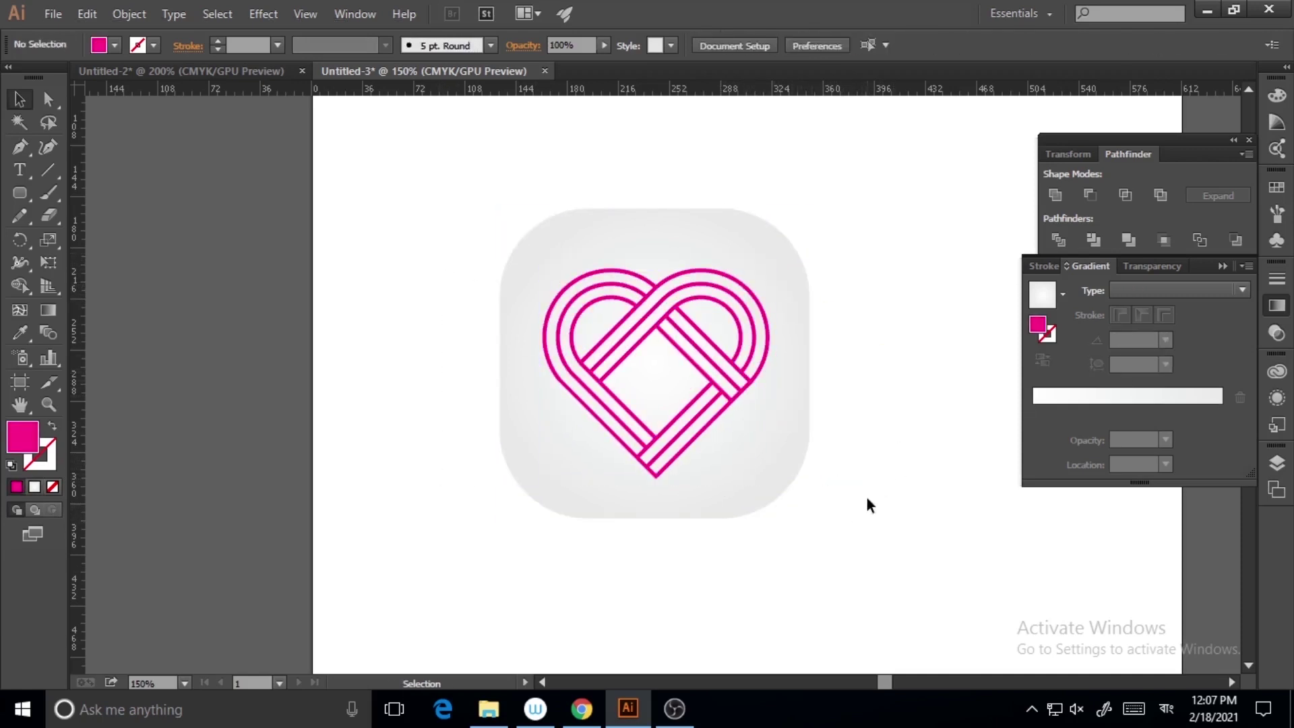
key("ctrl+minus")
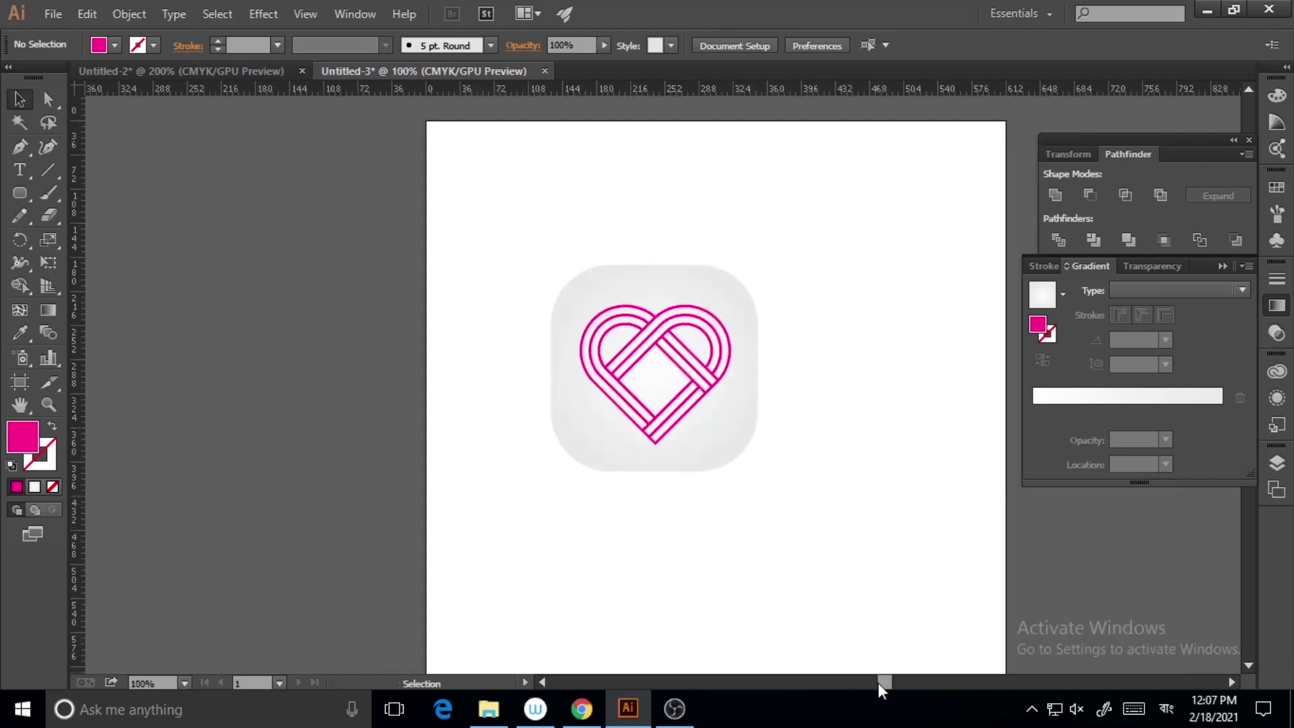
left_click_drag(879, 684, 886, 683)
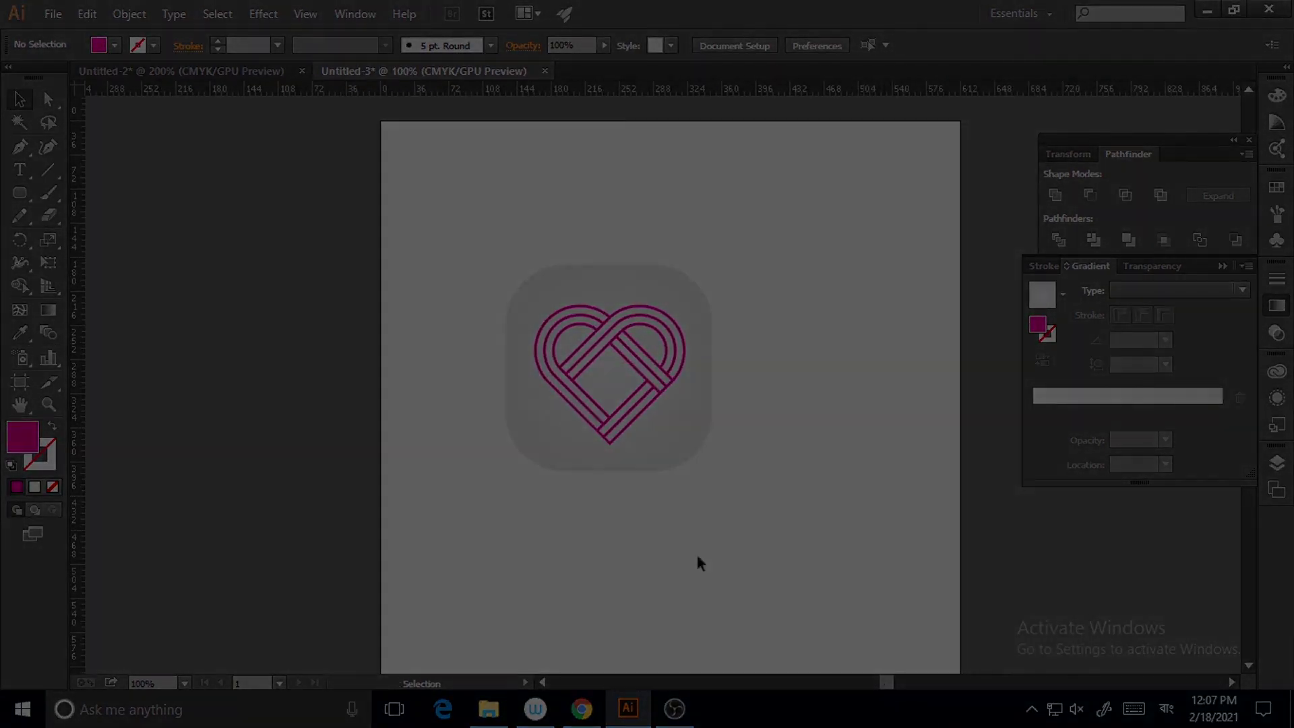